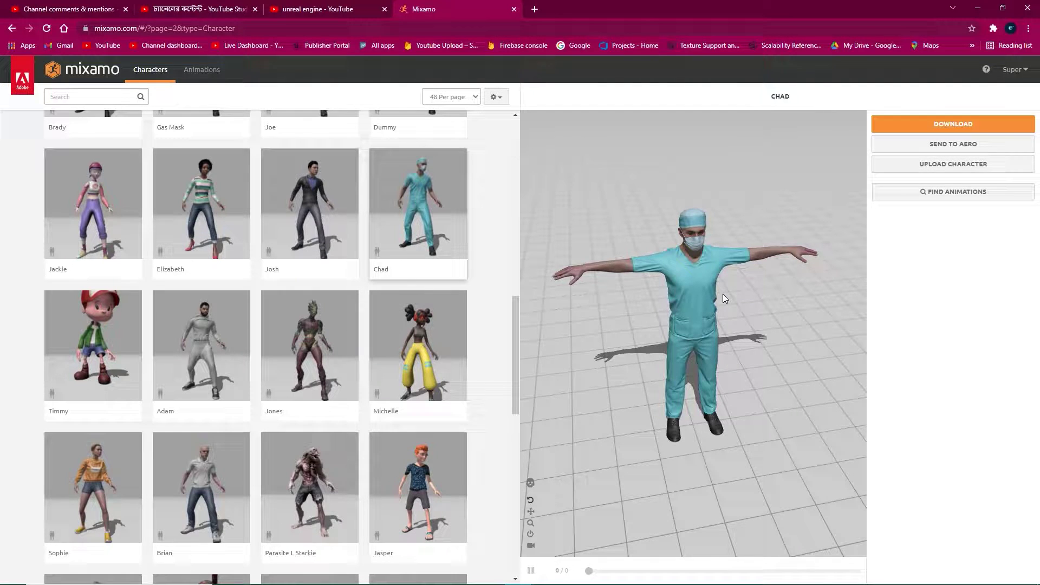
Create a new folder called 'Mix' in Unreal's Content Browser
{"action": "mouse_move", "coordinate": [719, 328]}
{"action": "left_mouse_down"}
{"action": "mouse_move", "coordinate": [706, 271]}
{"action": "mouse_move", "coordinate": [554, 152]}
{"action": "mouse_move", "coordinate": [854, 240]}
{"action": "mouse_move", "coordinate": [619, 246]}
{"action": "mouse_move", "coordinate": [798, 268]}
{"action": "mouse_move", "coordinate": [648, 208]}
{"action": "mouse_move", "coordinate": [632, 255]}
{"action": "mouse_move", "coordinate": [1034, 316]}
{"action": "mouse_move", "coordinate": [579, 218]}
{"action": "left_mouse_up"}
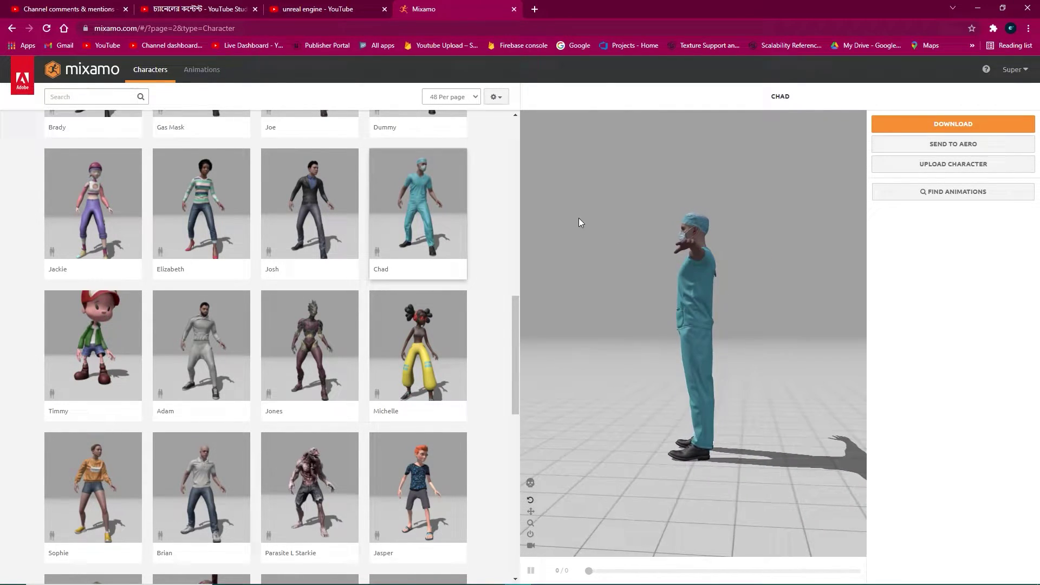
{"action": "mouse_move", "coordinate": [682, 256]}
{"action": "left_mouse_down"}
{"action": "mouse_move", "coordinate": [815, 293]}
{"action": "mouse_move", "coordinate": [623, 235]}
{"action": "mouse_move", "coordinate": [720, 332]}
{"action": "mouse_move", "coordinate": [269, 202]}
{"action": "left_mouse_up"}
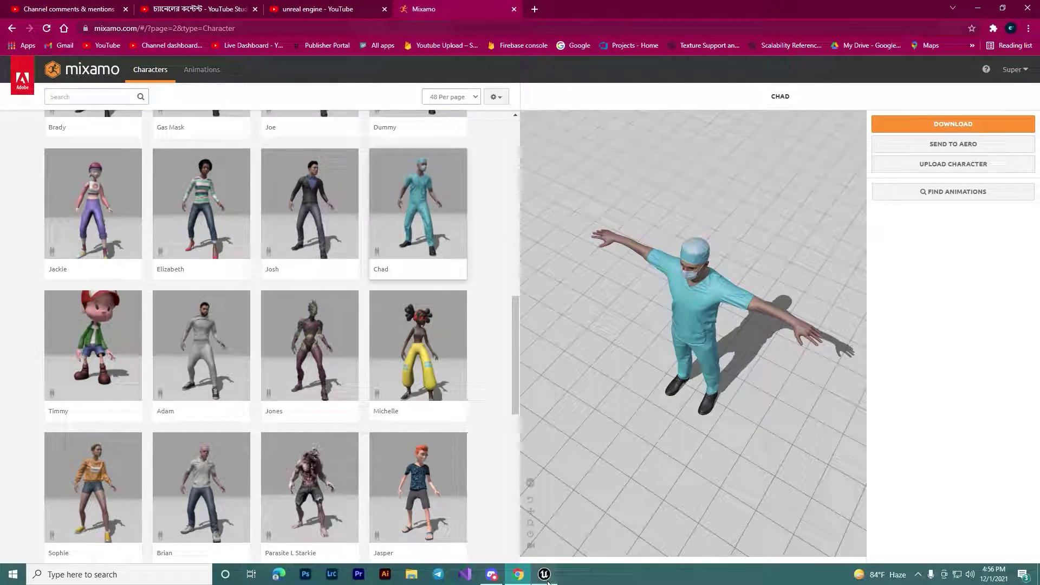
{"action": "left_click", "coordinate": [546, 577]}
{"action": "right_click", "coordinate": [671, 487]}
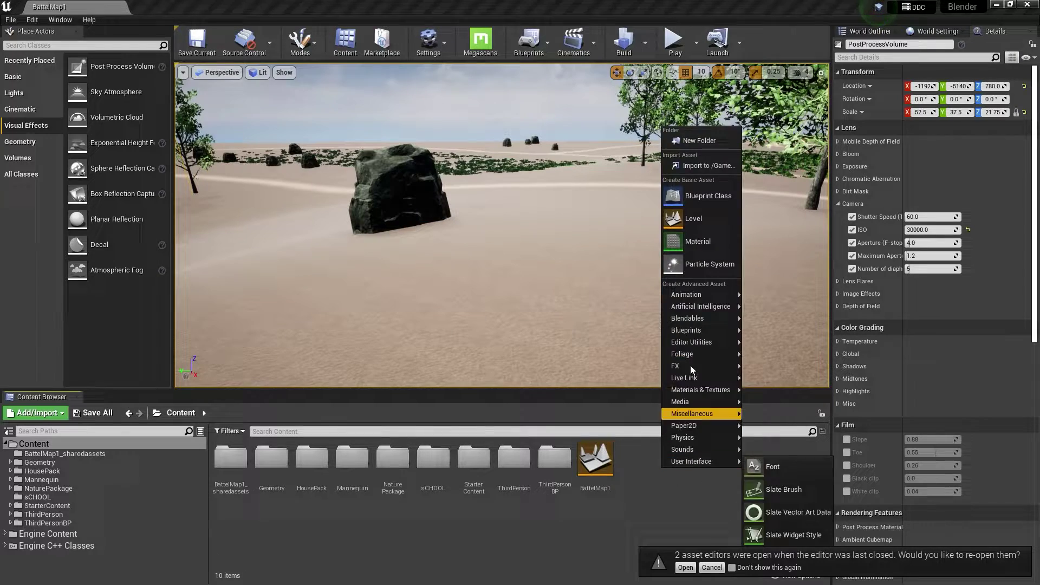
{"action": "left_click", "coordinate": [699, 140]}
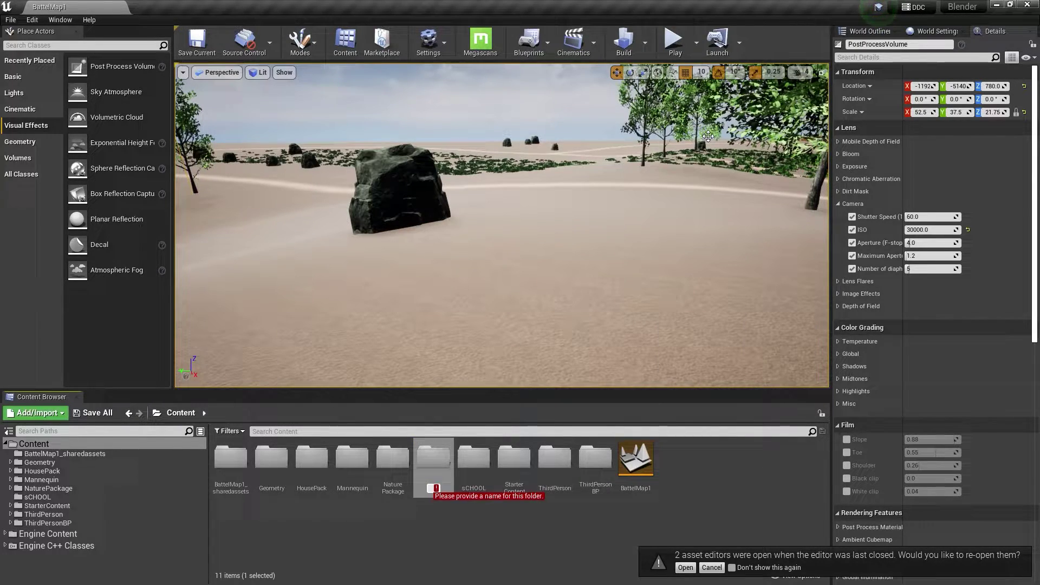
{"action": "type", "text": "Mix"}
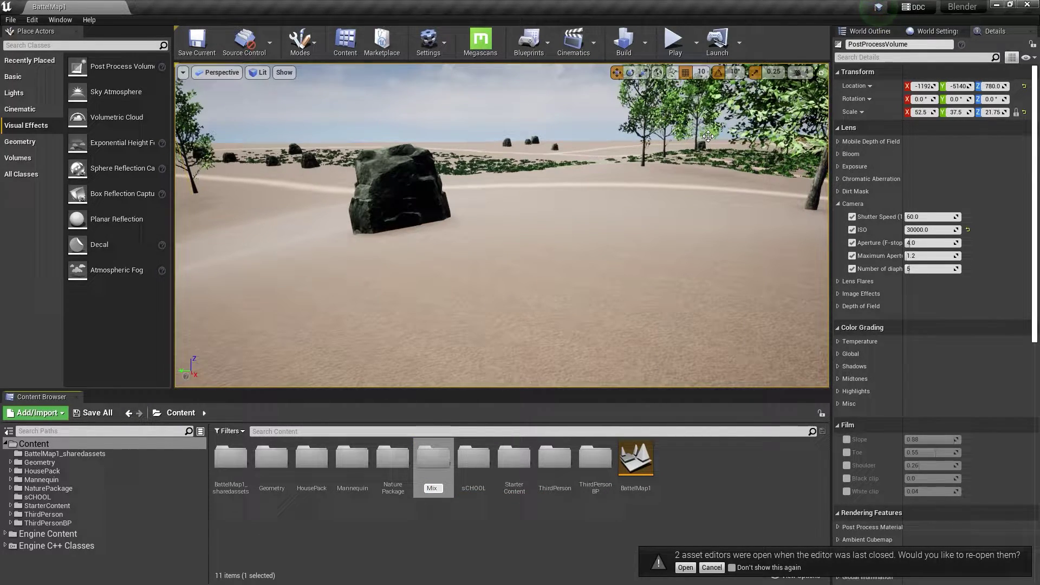
{"action": "key", "text": "Return"}
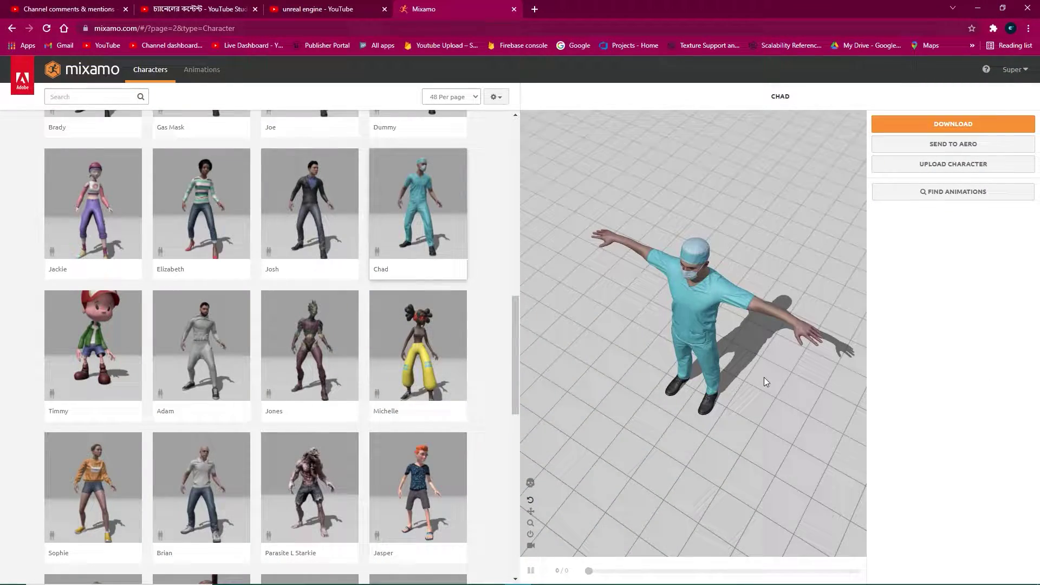
Search Mixamo's animations for 'idle' and apply an Idle animation to Chad
{"action": "mouse_move", "coordinate": [605, 187]}
{"action": "left_mouse_down"}
{"action": "mouse_move", "coordinate": [768, 351]}
{"action": "mouse_move", "coordinate": [649, 239]}
{"action": "mouse_move", "coordinate": [755, 250]}
{"action": "mouse_move", "coordinate": [637, 289]}
{"action": "mouse_move", "coordinate": [723, 222]}
{"action": "mouse_move", "coordinate": [587, 246]}
{"action": "mouse_move", "coordinate": [528, 239]}
{"action": "left_mouse_up"}
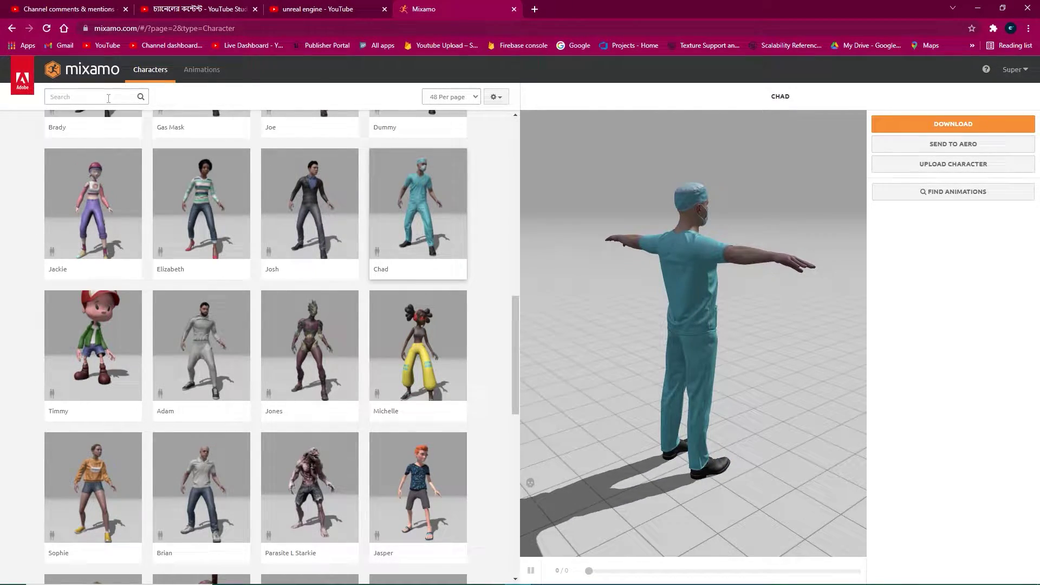
{"action": "left_click", "coordinate": [190, 75]}
{"action": "left_click", "coordinate": [80, 98]}
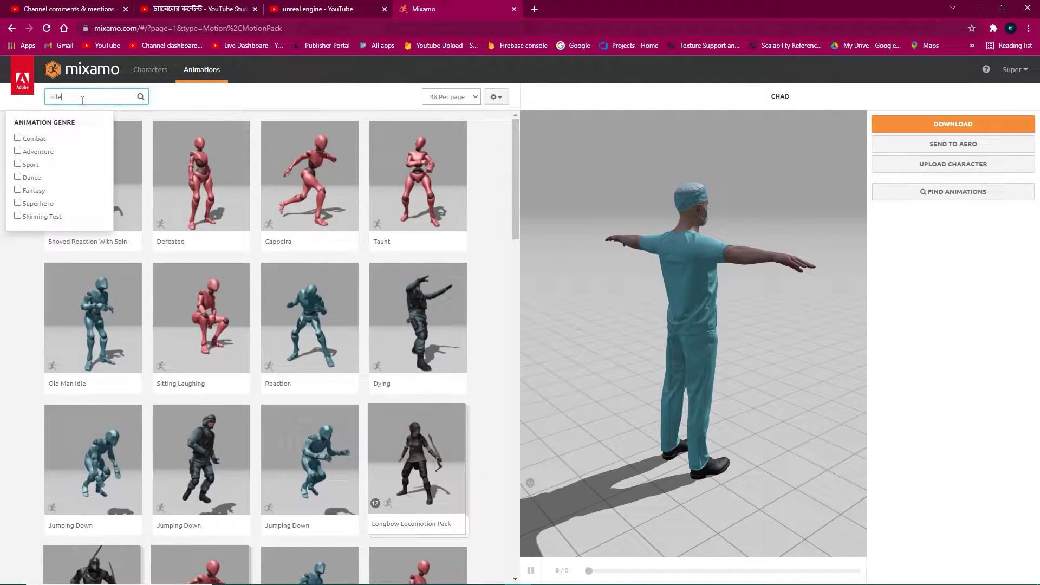
{"action": "type", "text": "idle"}
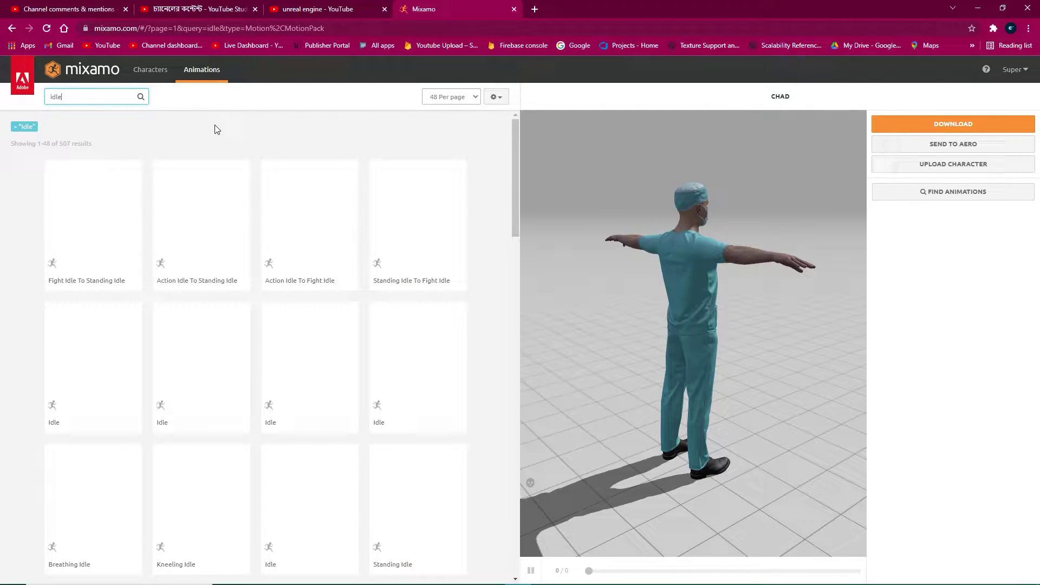
{"action": "left_click", "coordinate": [217, 336]}
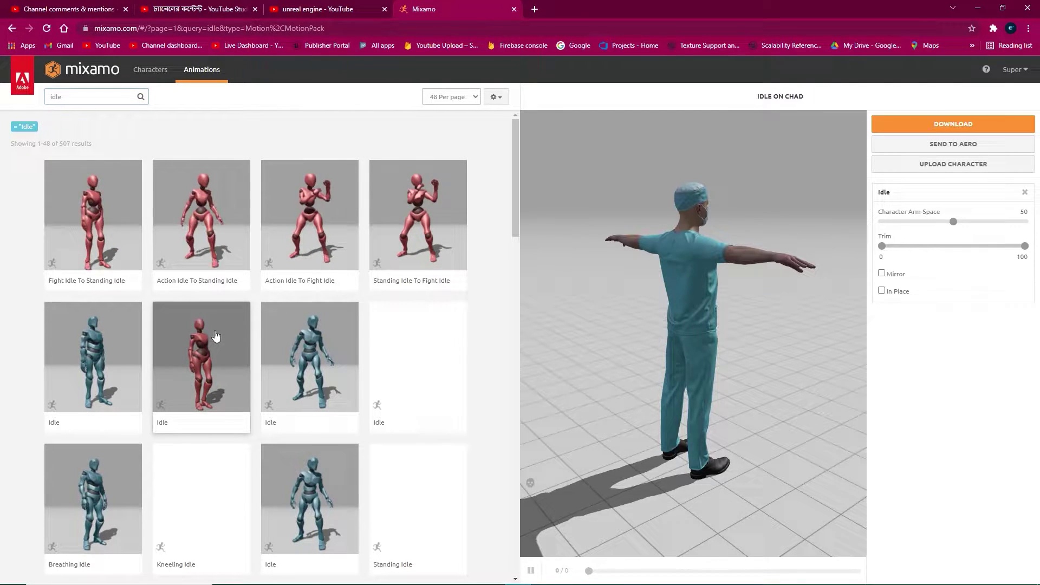
{"action": "left_click", "coordinate": [116, 353]}
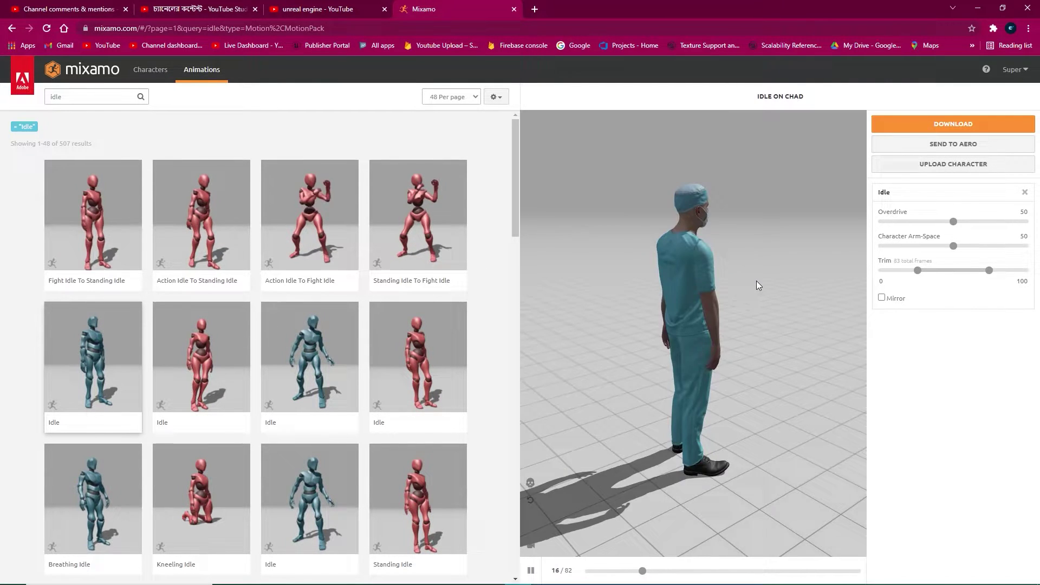
Watch the idle motion from several angles and adjust its trim range
{"action": "left_click_drag", "start_coordinate": [756, 281], "coordinate": [611, 278]}
{"action": "mouse_move", "coordinate": [769, 313]}
{"action": "left_mouse_down"}
{"action": "mouse_move", "coordinate": [607, 335]}
{"action": "mouse_move", "coordinate": [822, 301]}
{"action": "left_mouse_up"}
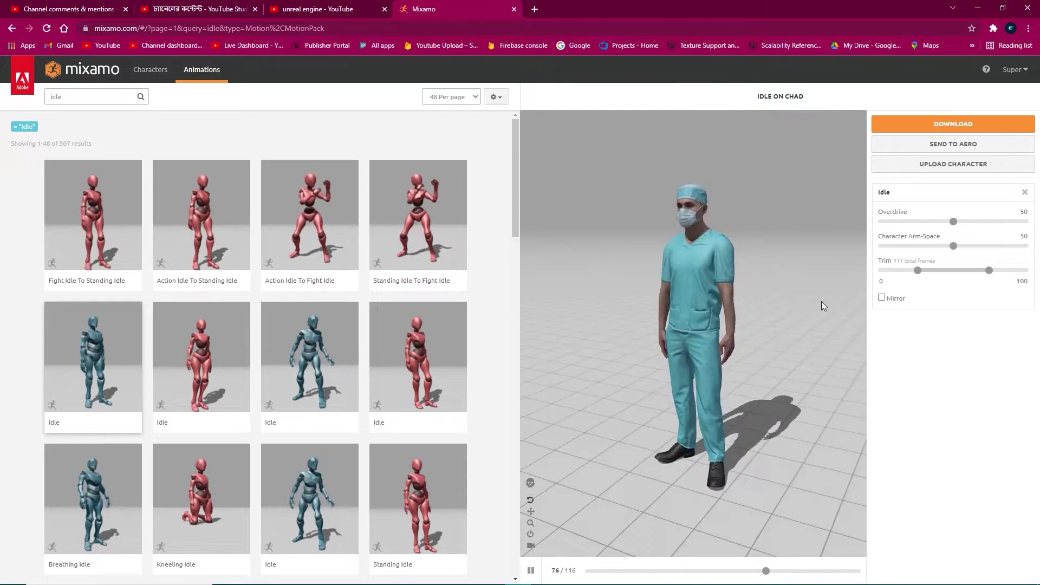
{"action": "left_click_drag", "start_coordinate": [758, 323], "coordinate": [725, 353]}
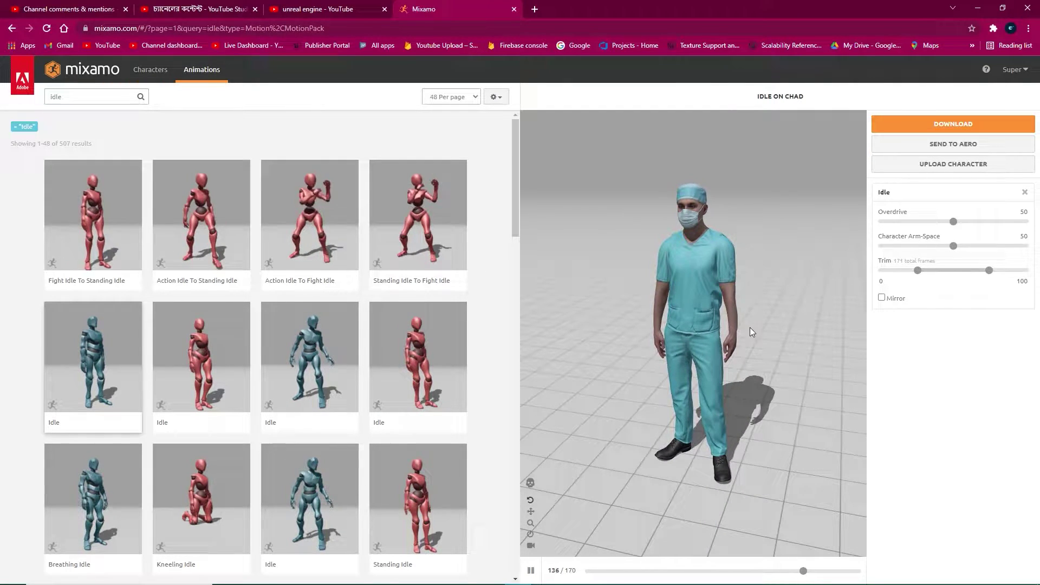
{"action": "left_click", "coordinate": [920, 269]}
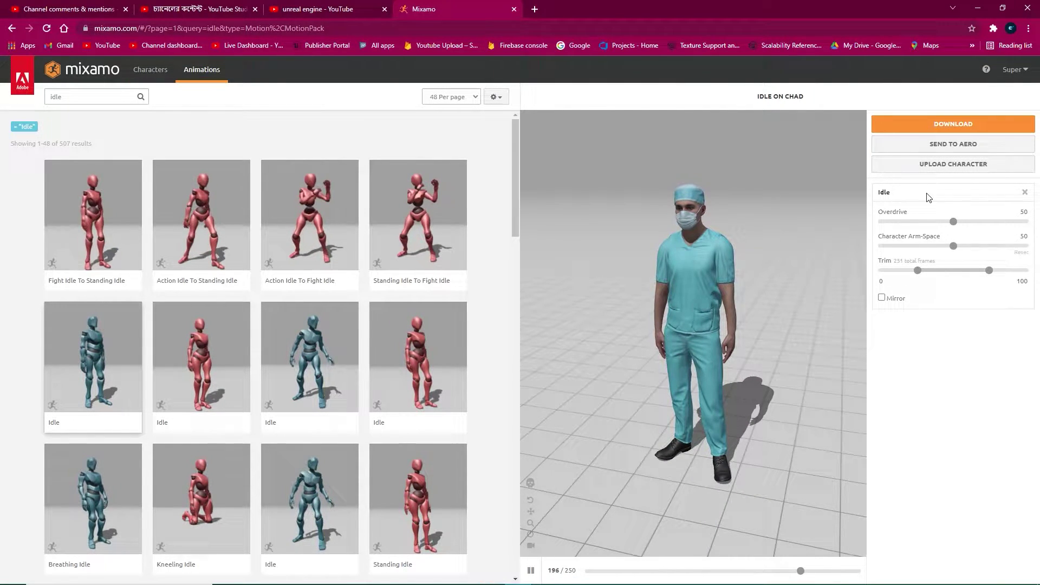
Download the Idle animation as FBX Binary with skin, 60 fps, Uniform keyframe reduction
{"action": "left_click", "coordinate": [942, 123]}
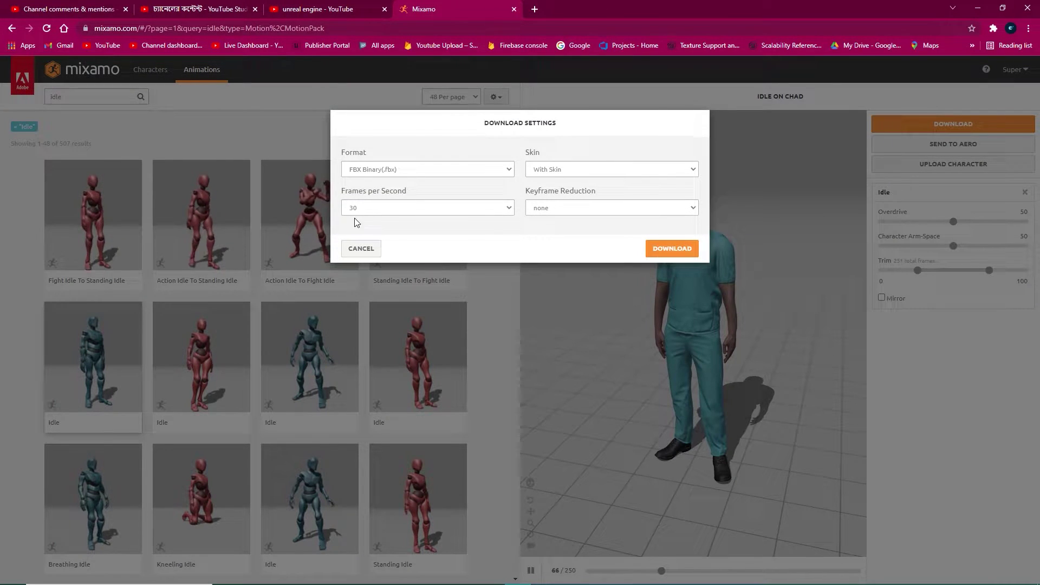
{"action": "left_click", "coordinate": [389, 211]}
{"action": "left_click", "coordinate": [364, 229]}
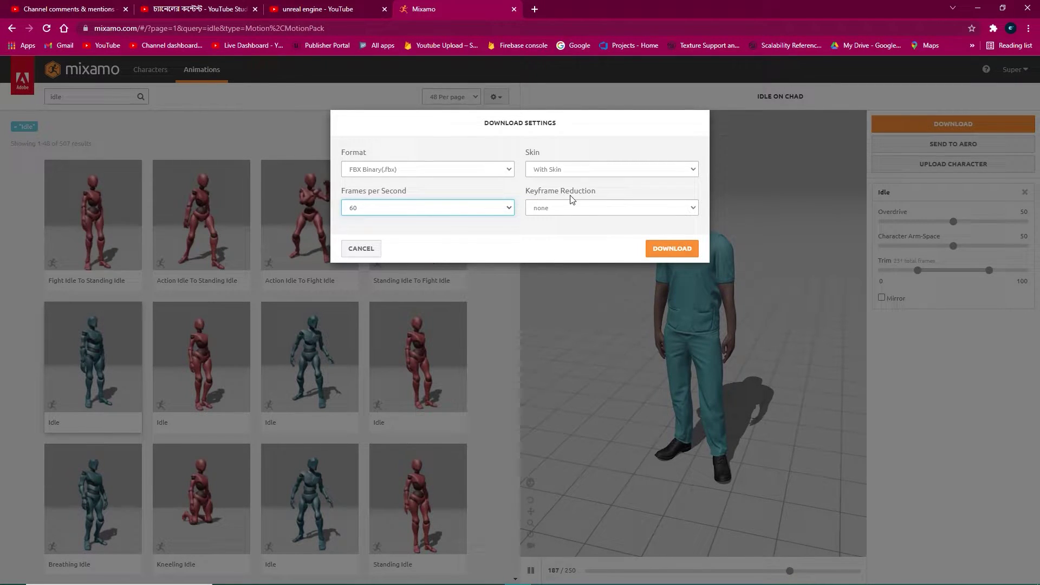
{"action": "left_click", "coordinate": [580, 209]}
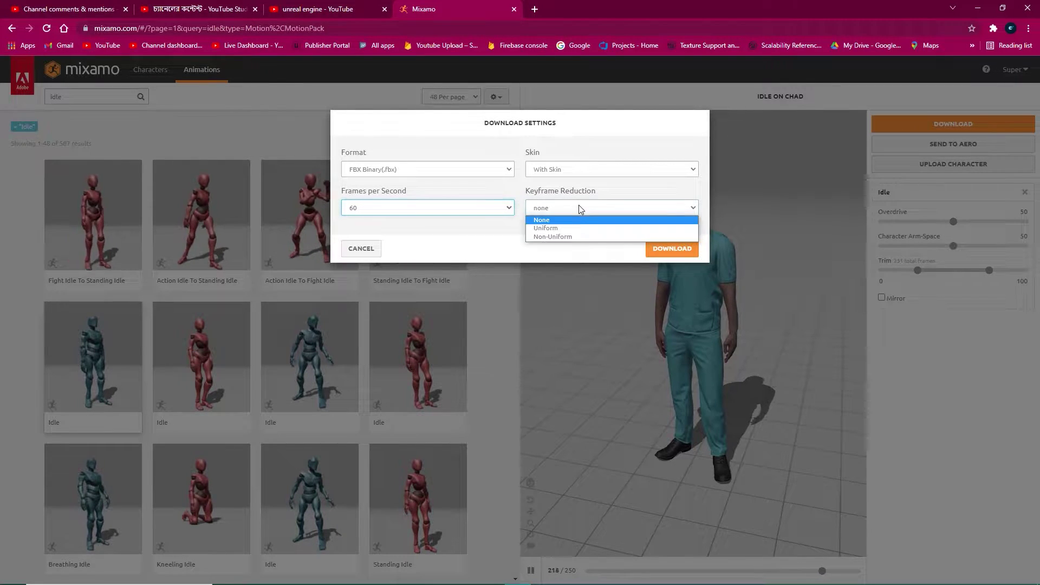
{"action": "left_click", "coordinate": [544, 228]}
{"action": "left_click", "coordinate": [576, 169]}
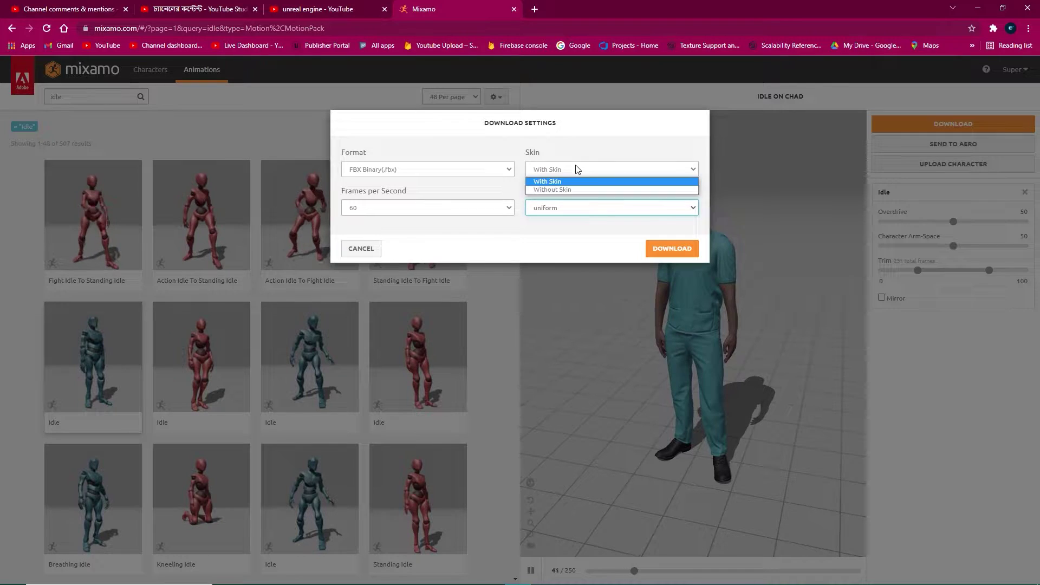
{"action": "left_click", "coordinate": [547, 179]}
{"action": "left_click", "coordinate": [364, 173]}
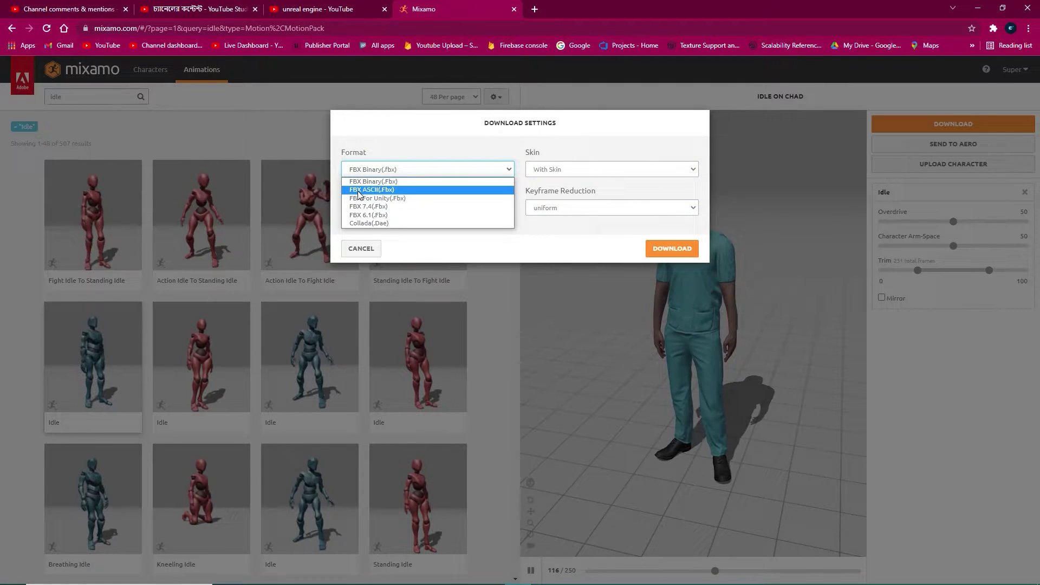
{"action": "left_click", "coordinate": [364, 183]}
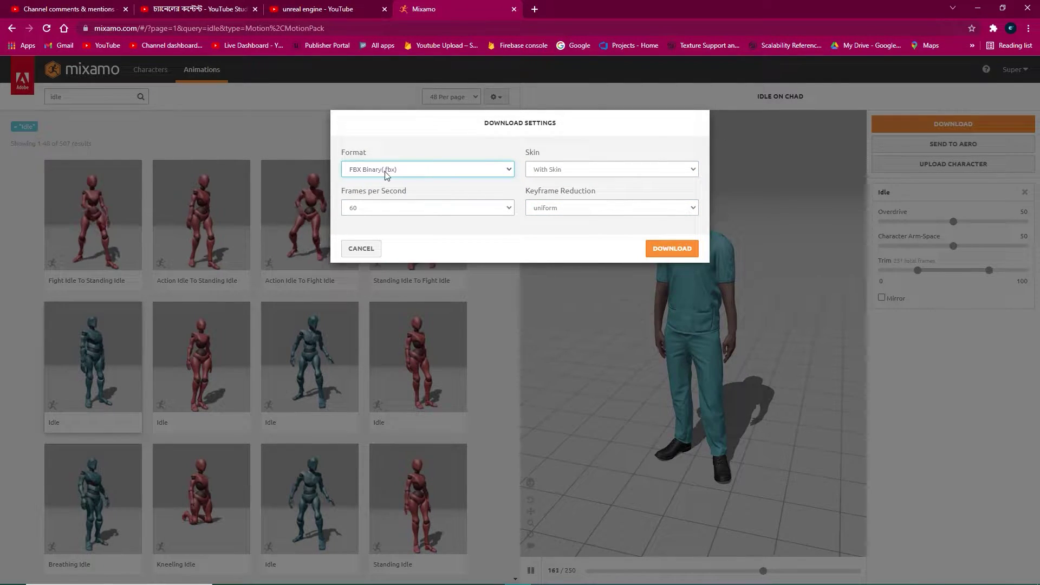
{"action": "left_click", "coordinate": [654, 249]}
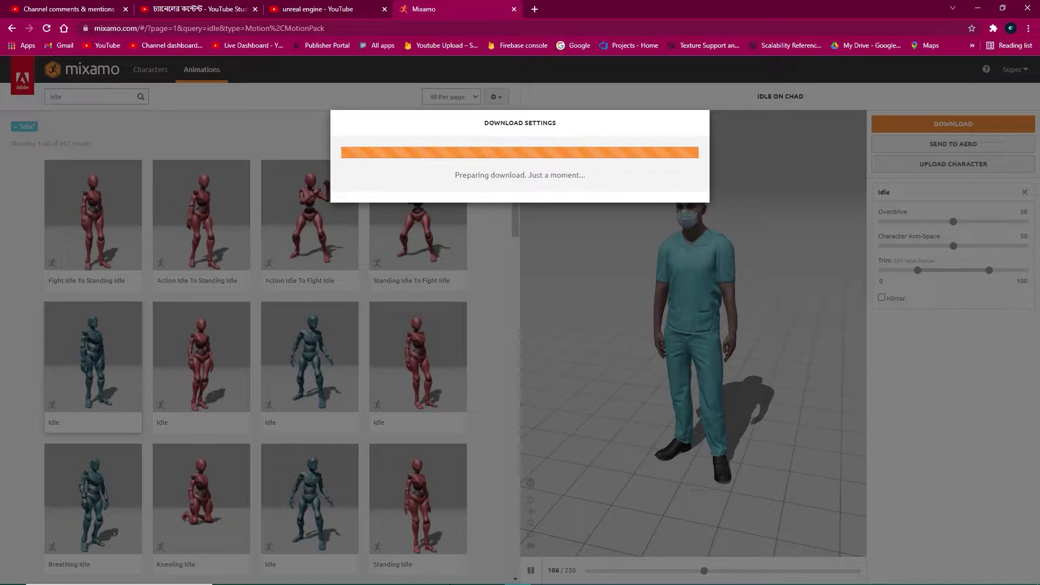
{"action": "left_click", "coordinate": [531, 575]}
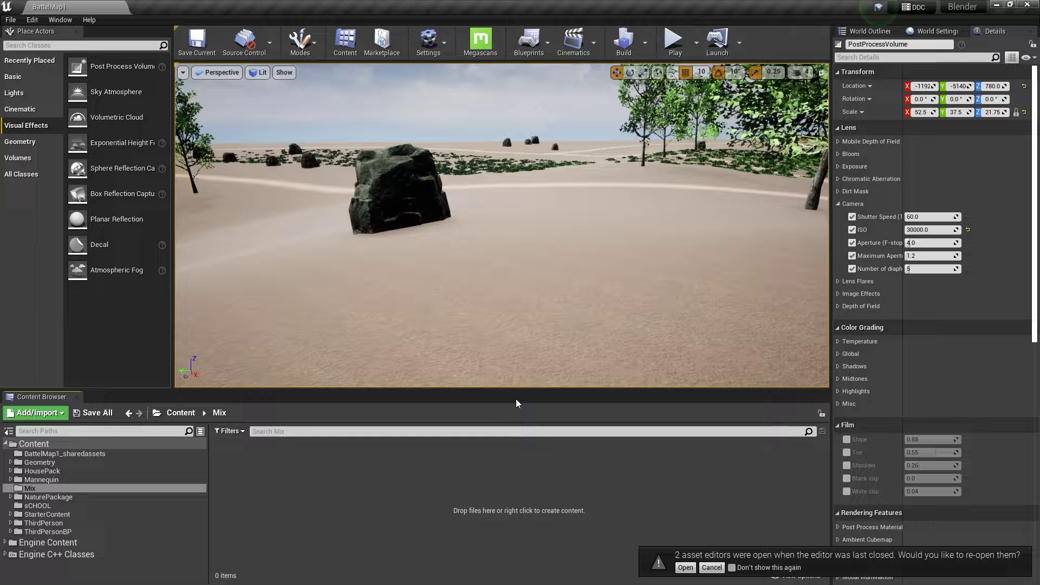
Create a Character blueprint class named Doctor-BP in the Mix folder
{"action": "right_click", "coordinate": [396, 471]}
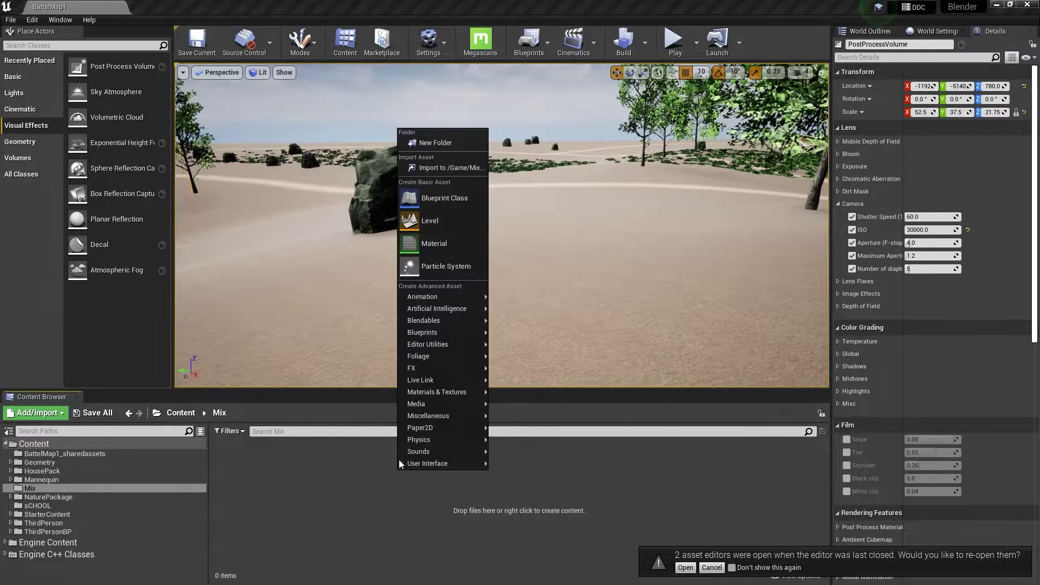
{"action": "left_click", "coordinate": [439, 200]}
{"action": "left_click", "coordinate": [416, 253]}
{"action": "type", "text": "DoctorBP"}
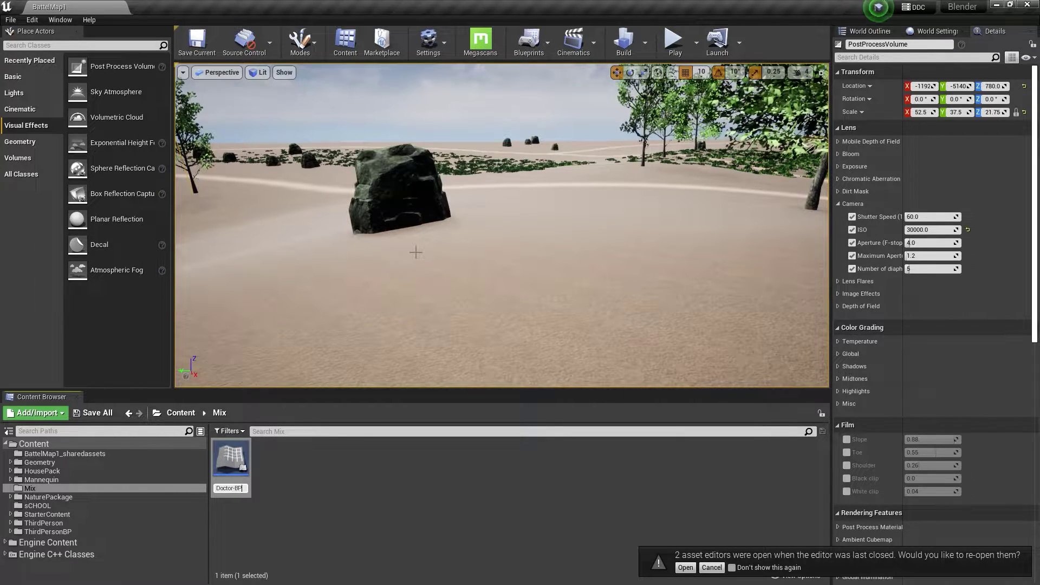
{"action": "key", "text": "Return"}
Save the Doctor-BP asset and open it for editing
{"action": "right_click", "coordinate": [323, 492]}
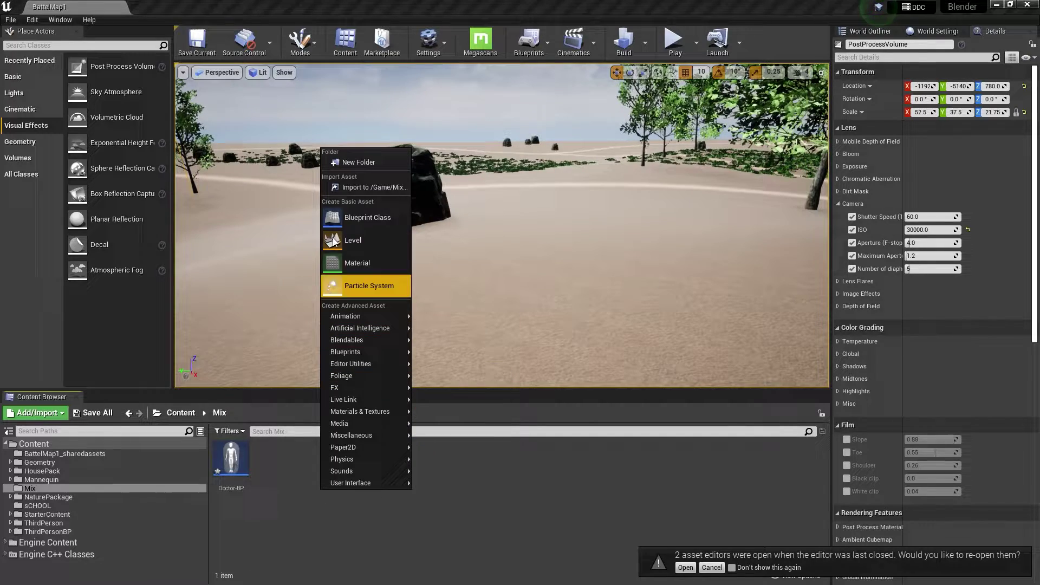
{"action": "left_click", "coordinate": [196, 392]}
{"action": "left_click", "coordinate": [92, 412]}
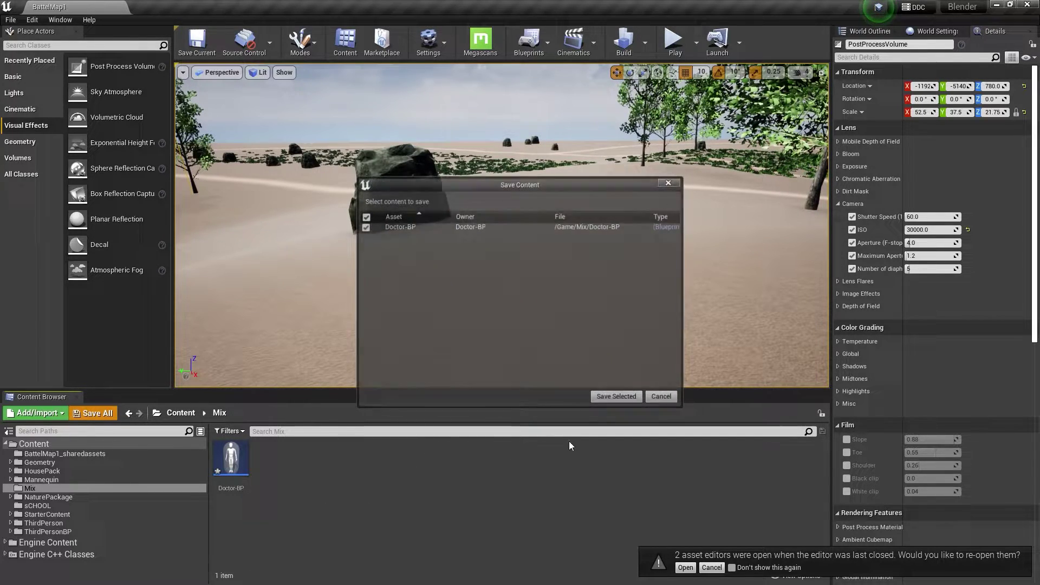
{"action": "left_click", "coordinate": [616, 397]}
{"action": "double_click", "coordinate": [232, 460]}
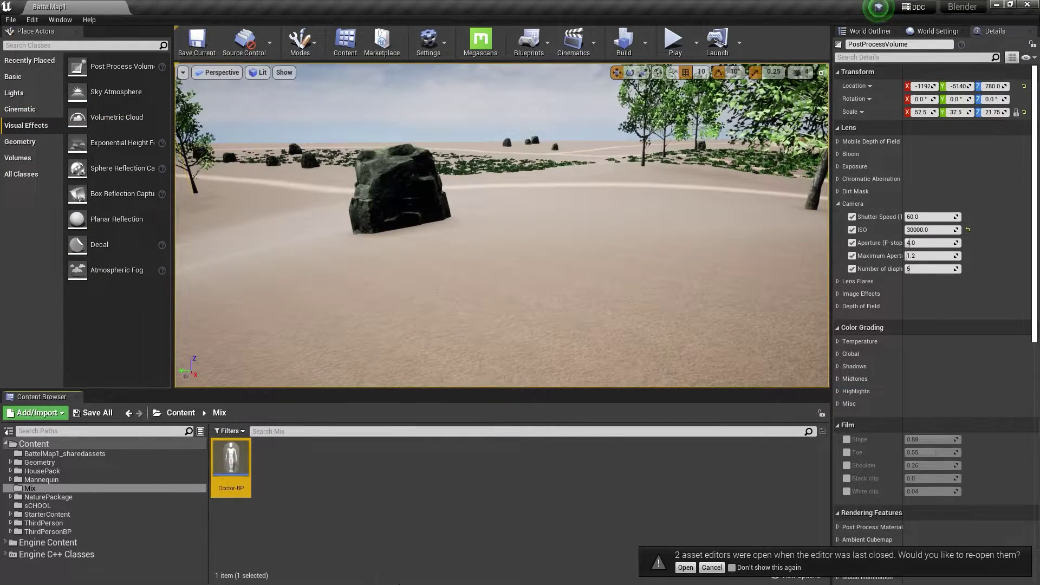
Check the finished idle.fbx download in the browser, then return to Unreal
{"action": "key", "text": "super"}
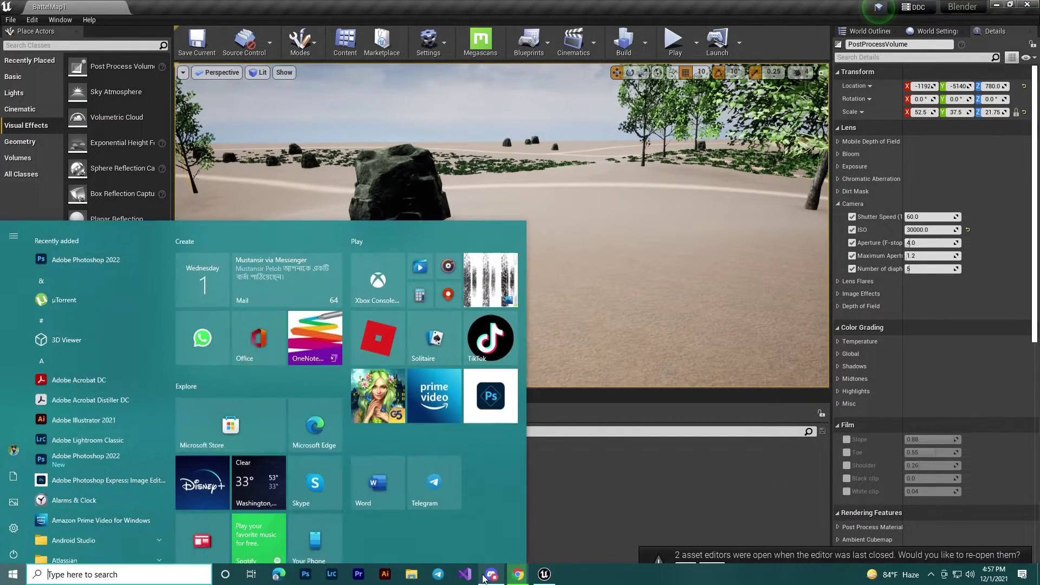
{"action": "left_click", "coordinate": [539, 569]}
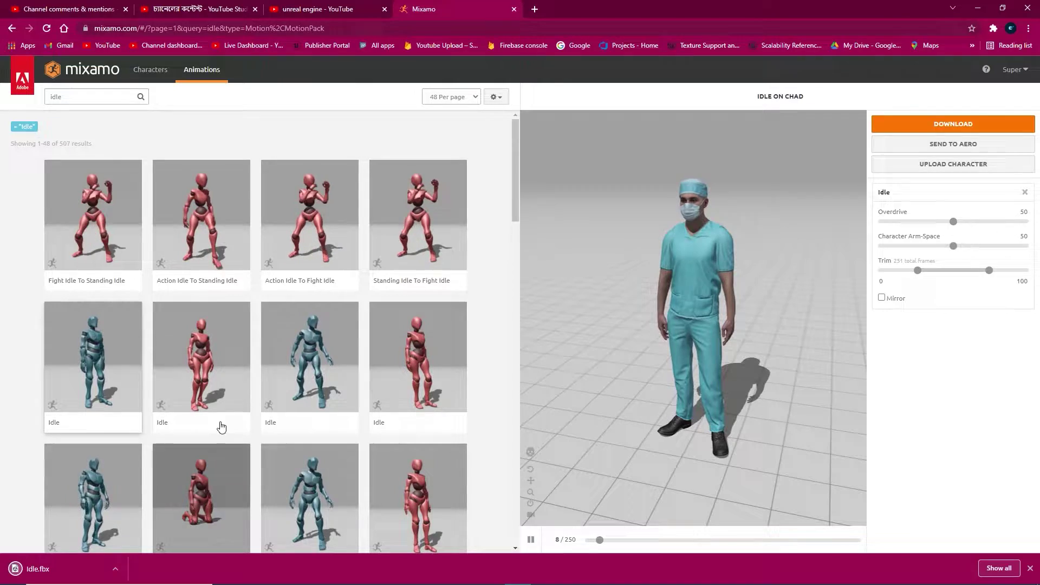
{"action": "scroll", "coordinate": [208, 396], "scroll_direction": "down", "scroll_amount": 2}
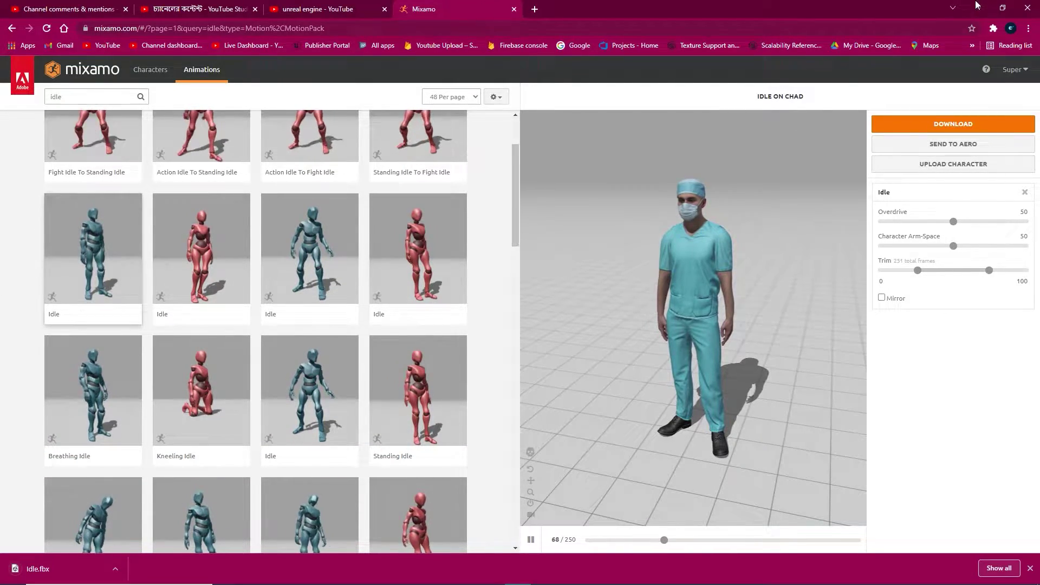
{"action": "key", "text": "alt+Tab"}
Import the Idle FBX from Downloads into /Game/Mix, accepting Import All
{"action": "right_click", "coordinate": [354, 487]}
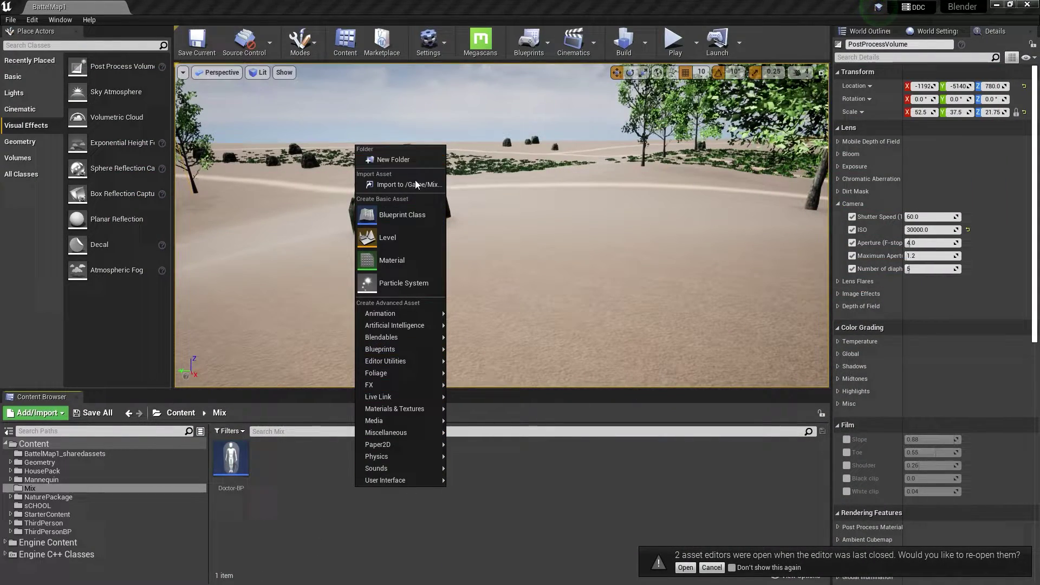
{"action": "left_click", "coordinate": [413, 184]}
{"action": "mouse_move", "coordinate": [48, 142]}
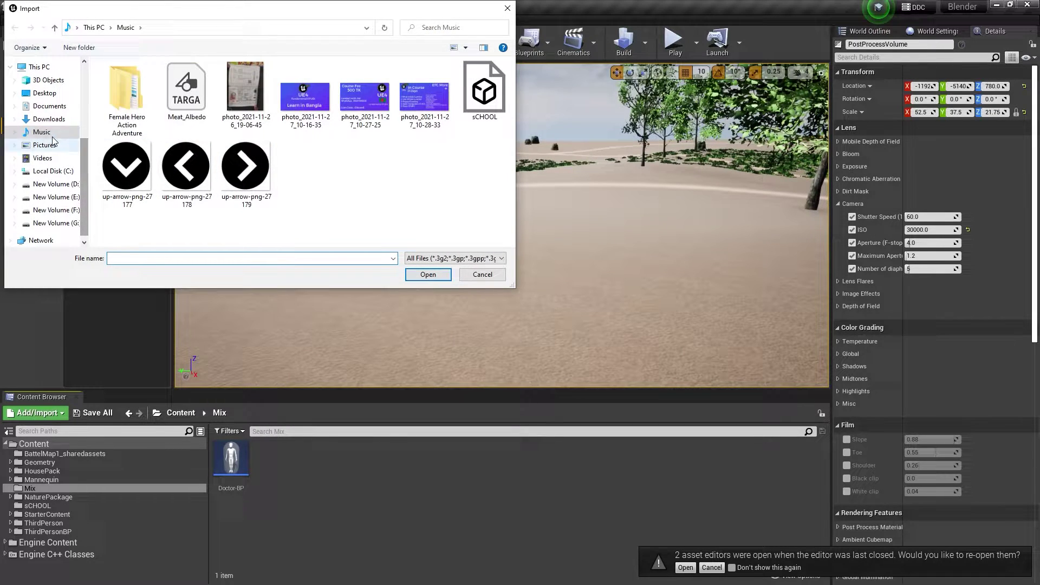
{"action": "left_click", "coordinate": [49, 119]}
{"action": "left_click", "coordinate": [127, 95]}
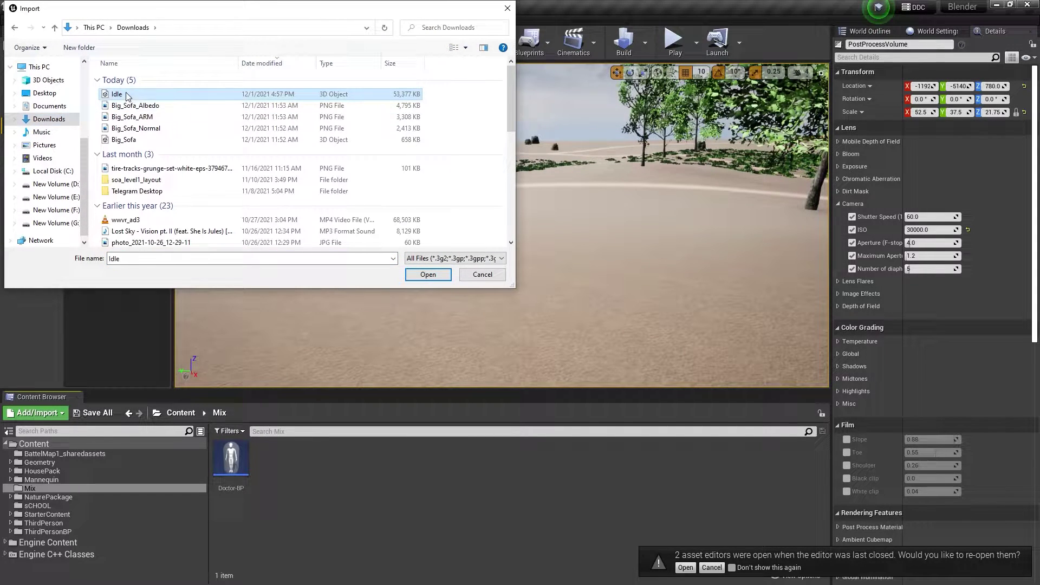
{"action": "left_click", "coordinate": [432, 279]}
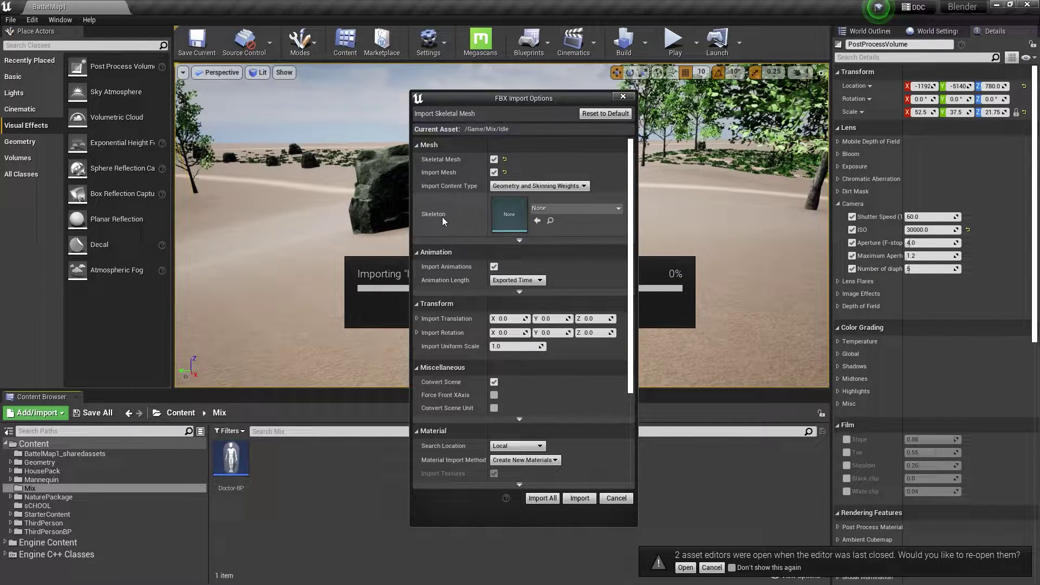
{"action": "left_click", "coordinate": [579, 498]}
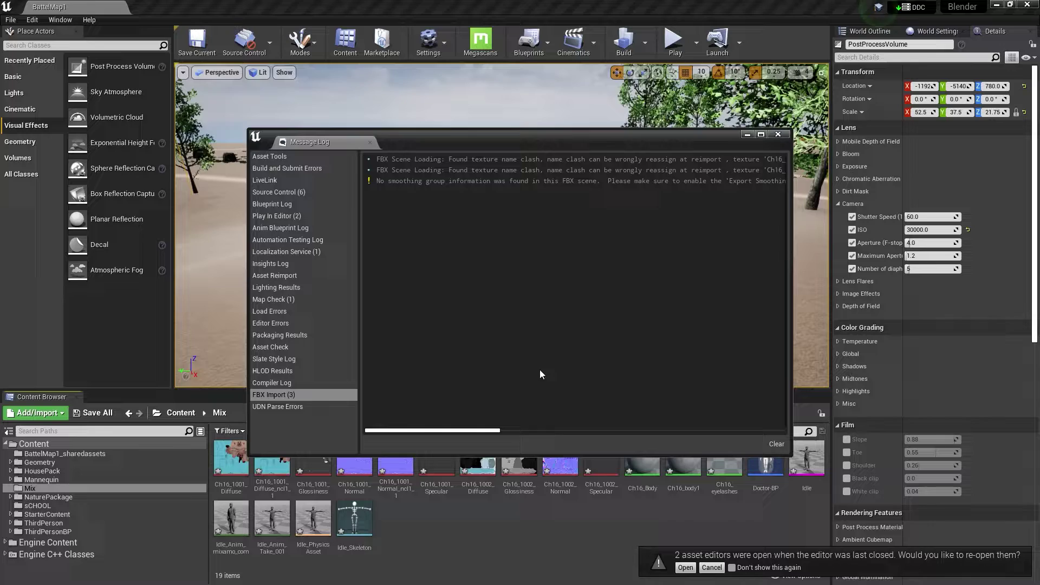
Open Idle_Skeleton and set its retarget rig to Humanoid
{"action": "left_click", "coordinate": [778, 134]}
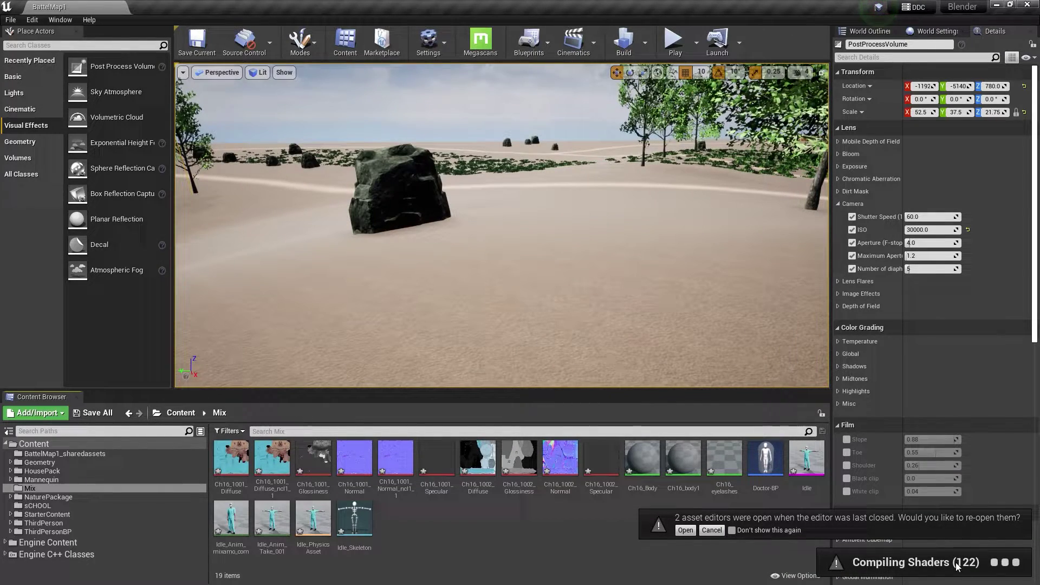
{"action": "double_click", "coordinate": [349, 512]}
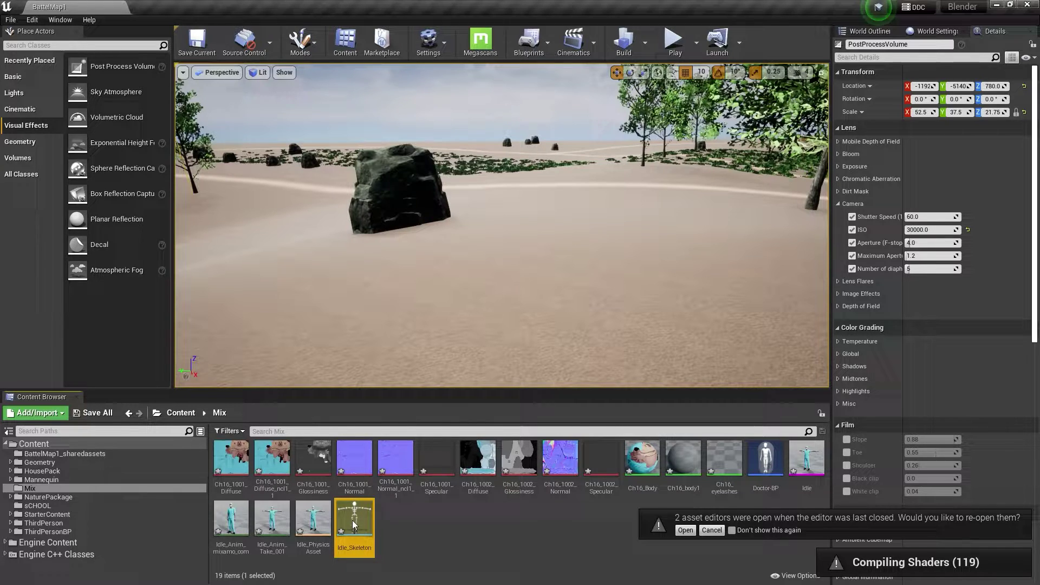
{"action": "double_click", "coordinate": [353, 525]}
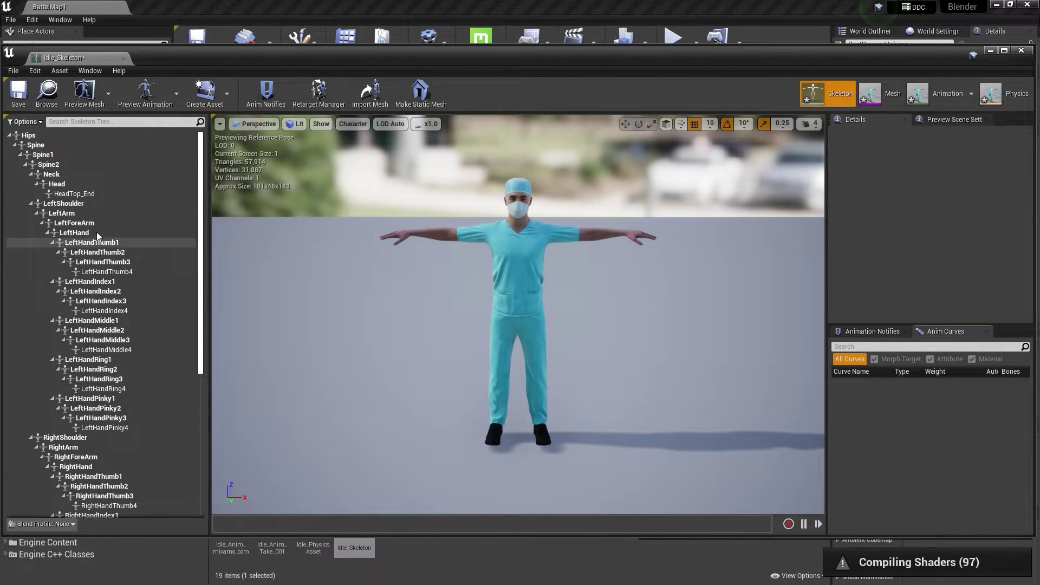
{"action": "scroll", "coordinate": [69, 181], "scroll_direction": "down", "scroll_amount": 3}
{"action": "left_click", "coordinate": [329, 96]}
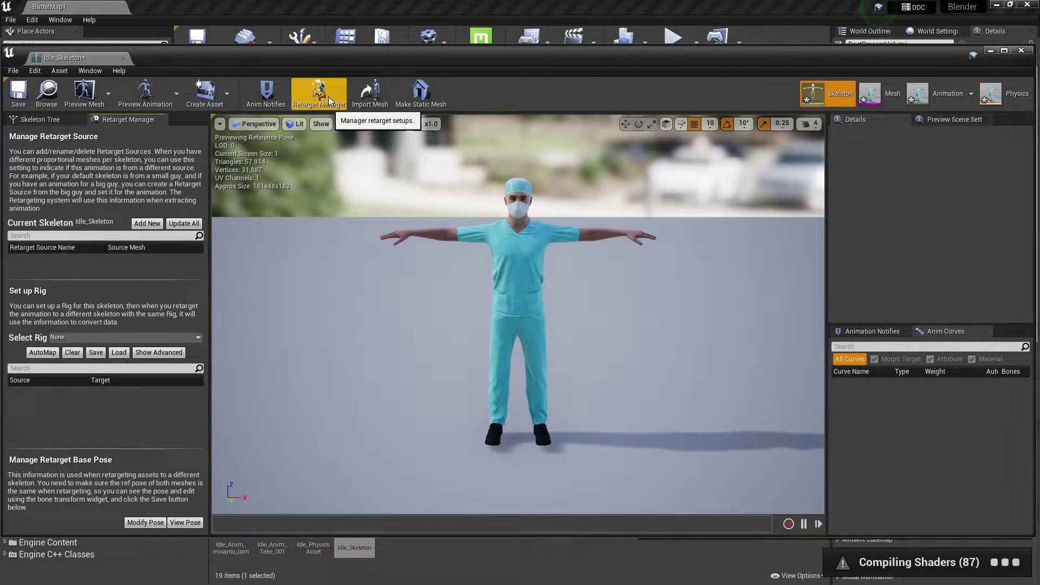
{"action": "left_click", "coordinate": [101, 336]}
{"action": "left_click", "coordinate": [100, 360]}
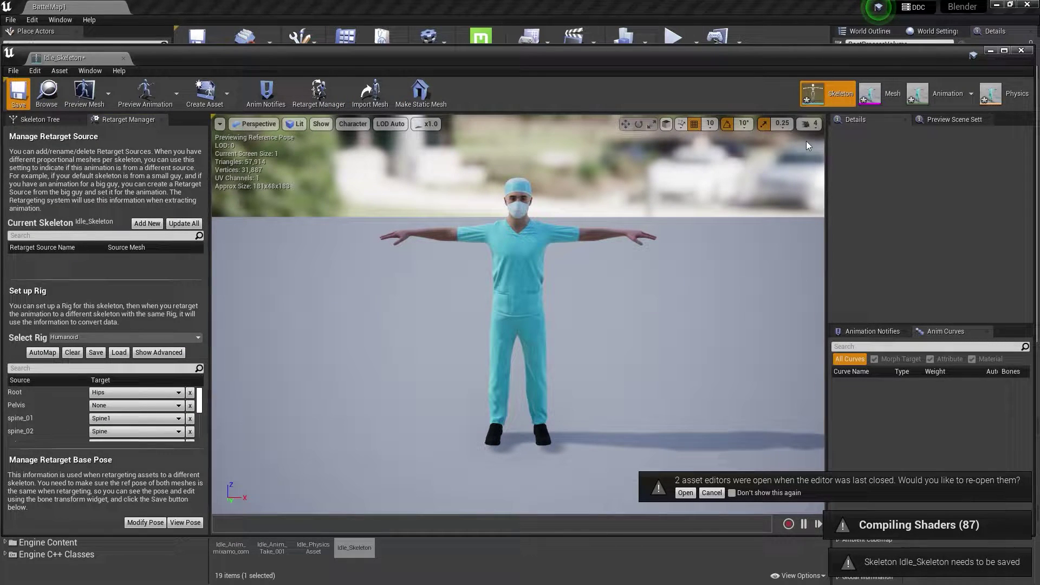
Save Idle_Skeleton, close its editor, and select the Ch16_Body material
{"action": "key", "text": "ctrl+s"}
{"action": "left_click", "coordinate": [1022, 51]}
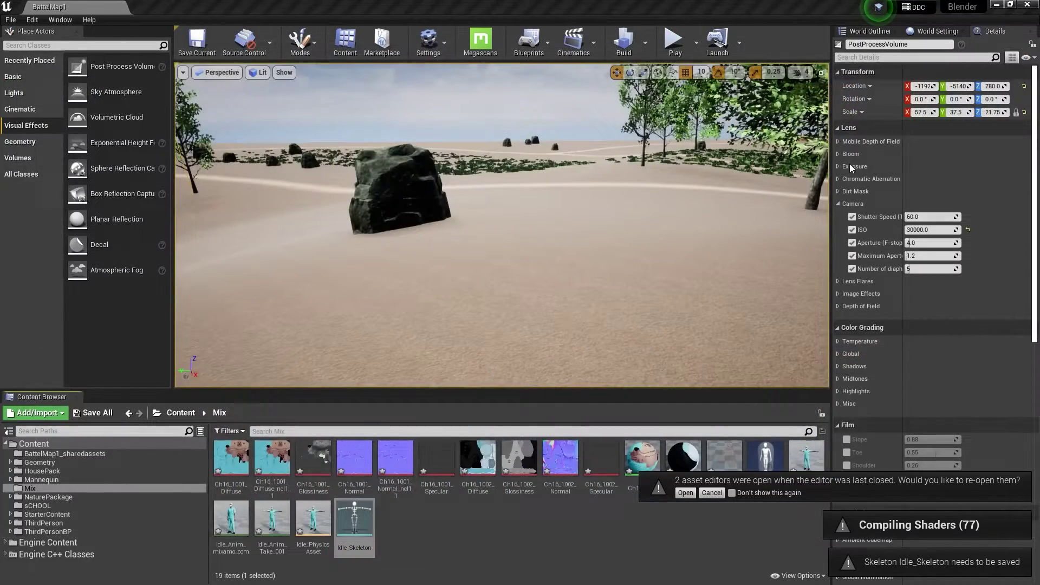
{"action": "left_click", "coordinate": [633, 457]}
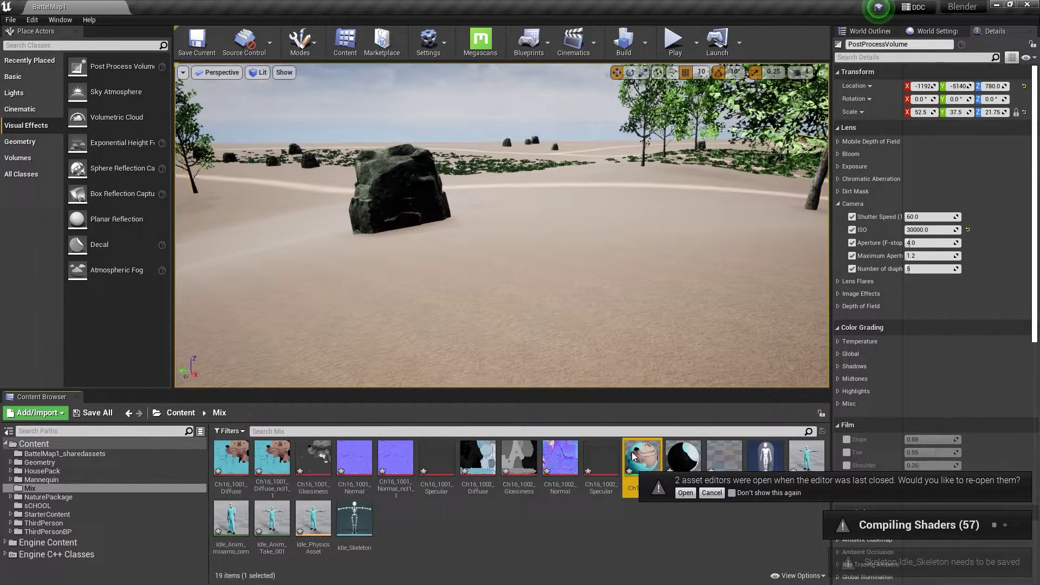
{"action": "double_click", "coordinate": [670, 453]}
{"action": "scroll", "coordinate": [414, 335], "scroll_direction": "down", "scroll_amount": 4}
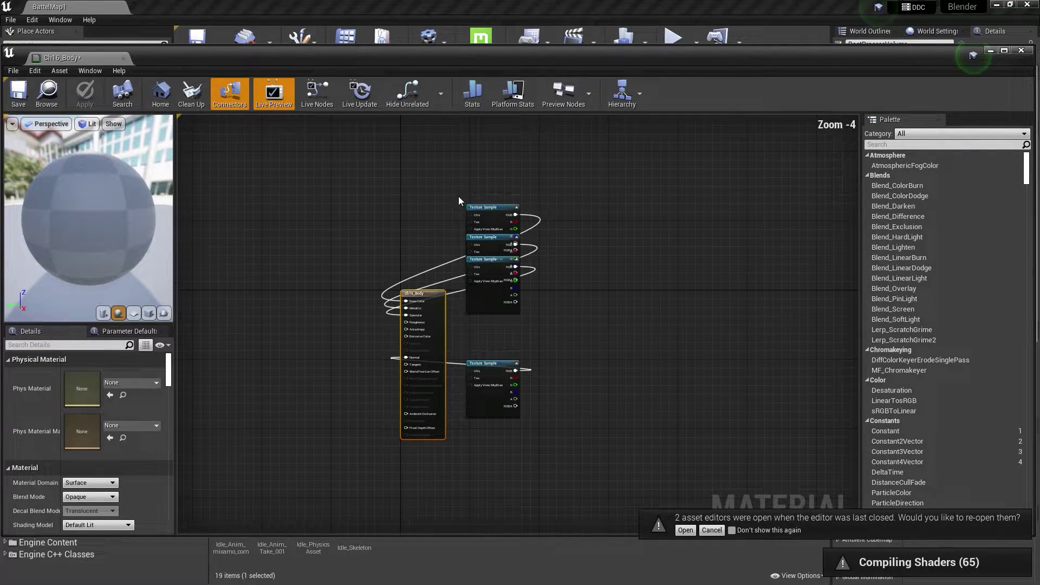
{"action": "left_click_drag", "start_coordinate": [558, 185], "coordinate": [461, 445]}
{"action": "left_click_drag", "start_coordinate": [488, 219], "coordinate": [273, 274]}
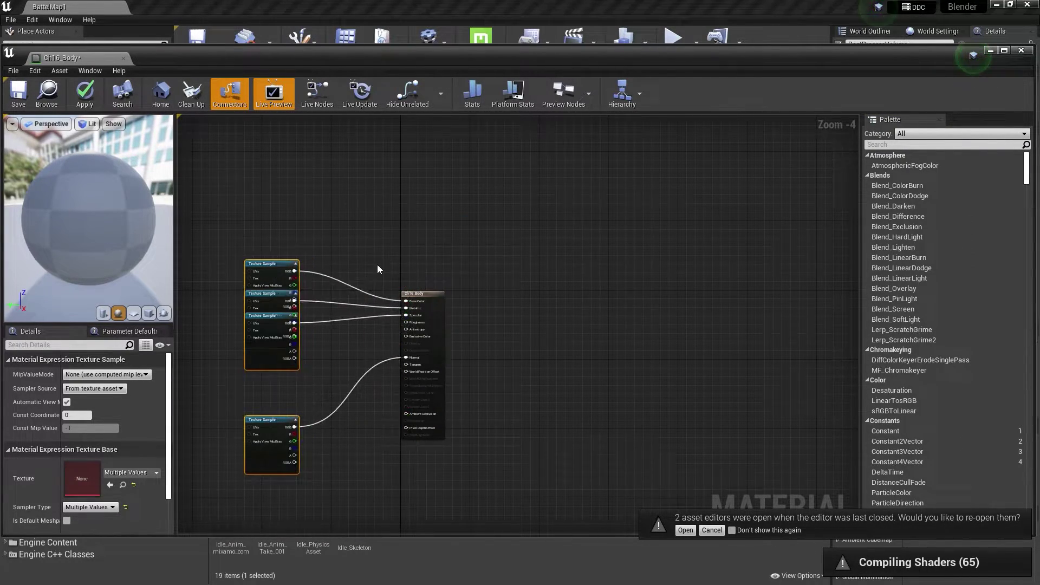
{"action": "scroll", "coordinate": [274, 275], "scroll_direction": "up", "scroll_amount": 4}
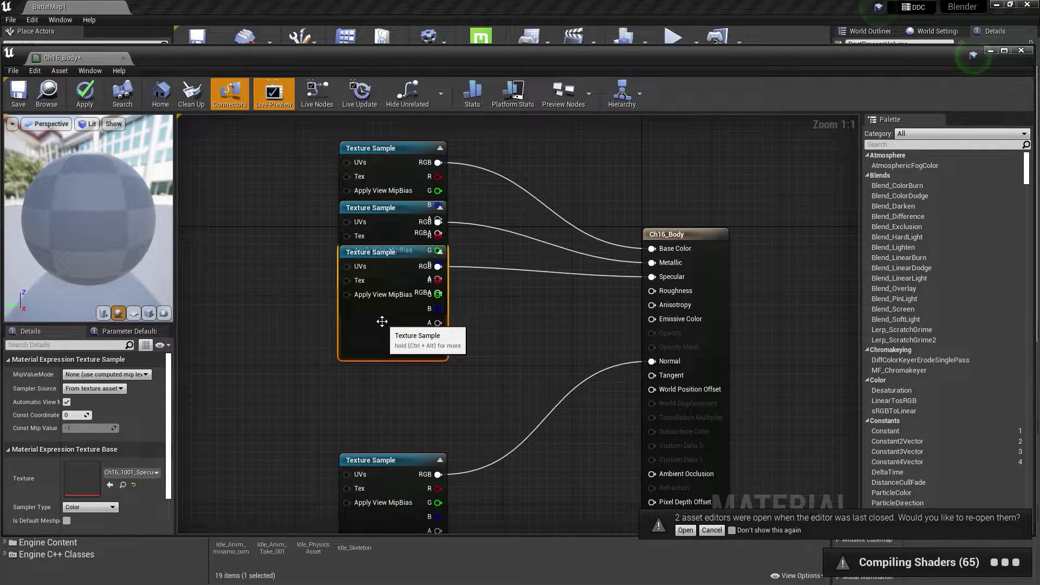
{"action": "left_click_drag", "start_coordinate": [375, 324], "coordinate": [382, 401]}
{"action": "left_click_drag", "start_coordinate": [395, 284], "coordinate": [386, 319]}
{"action": "left_click_drag", "start_coordinate": [412, 233], "coordinate": [411, 190]}
{"action": "left_click_drag", "start_coordinate": [427, 341], "coordinate": [425, 333]}
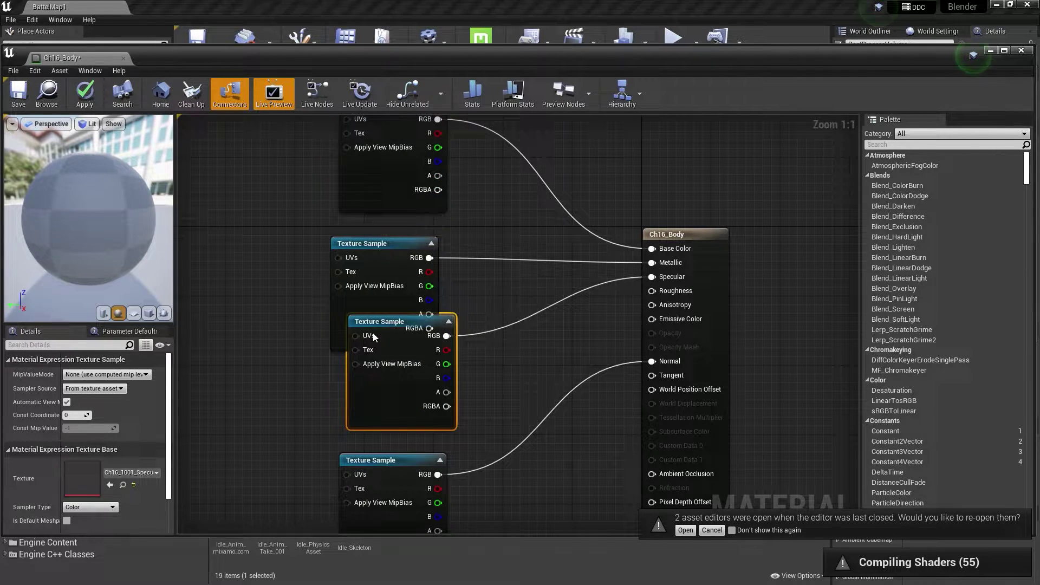
{"action": "right_click_drag", "start_coordinate": [425, 332], "coordinate": [408, 269]}
{"action": "left_click_drag", "start_coordinate": [358, 259], "coordinate": [373, 284]}
{"action": "right_click_drag", "start_coordinate": [374, 334], "coordinate": [379, 268]}
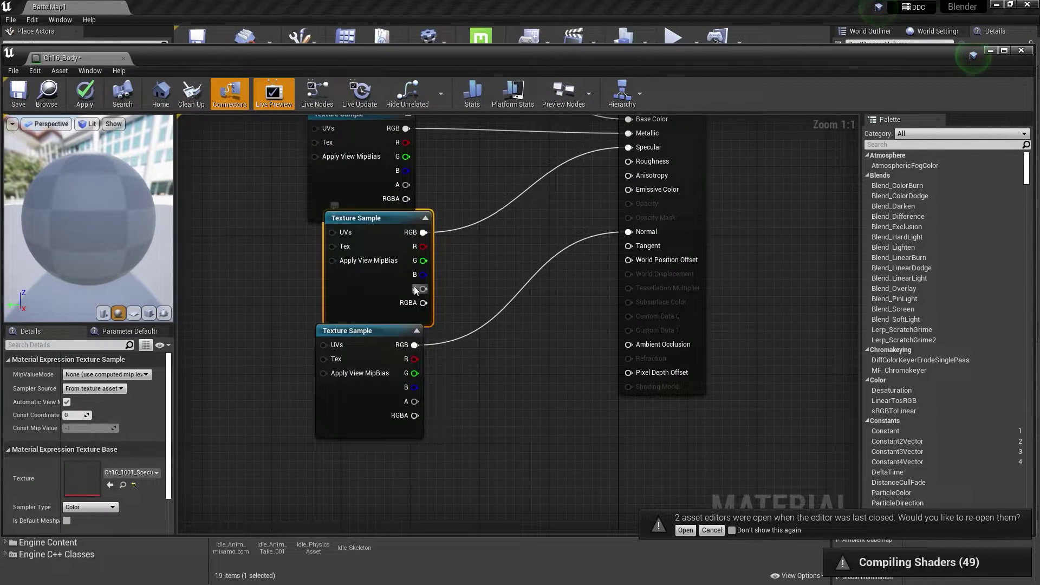
{"action": "left_click_drag", "start_coordinate": [355, 379], "coordinate": [355, 414]}
{"action": "left_click_drag", "start_coordinate": [376, 272], "coordinate": [428, 300]}
{"action": "right_click_drag", "start_coordinate": [428, 301], "coordinate": [418, 349]}
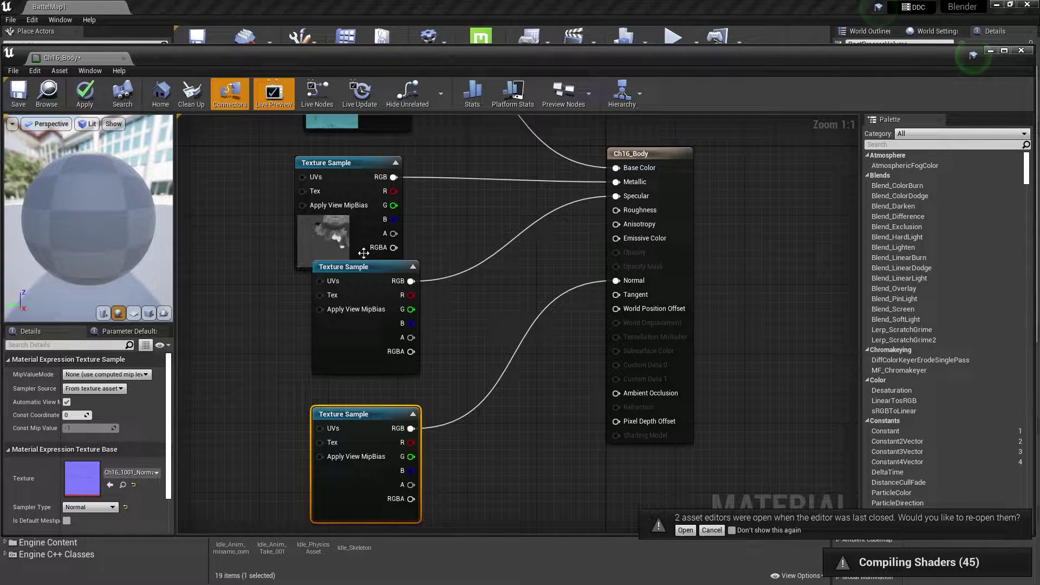
{"action": "left_click_drag", "start_coordinate": [352, 266], "coordinate": [346, 294]}
{"action": "right_click_drag", "start_coordinate": [536, 295], "coordinate": [432, 294]}
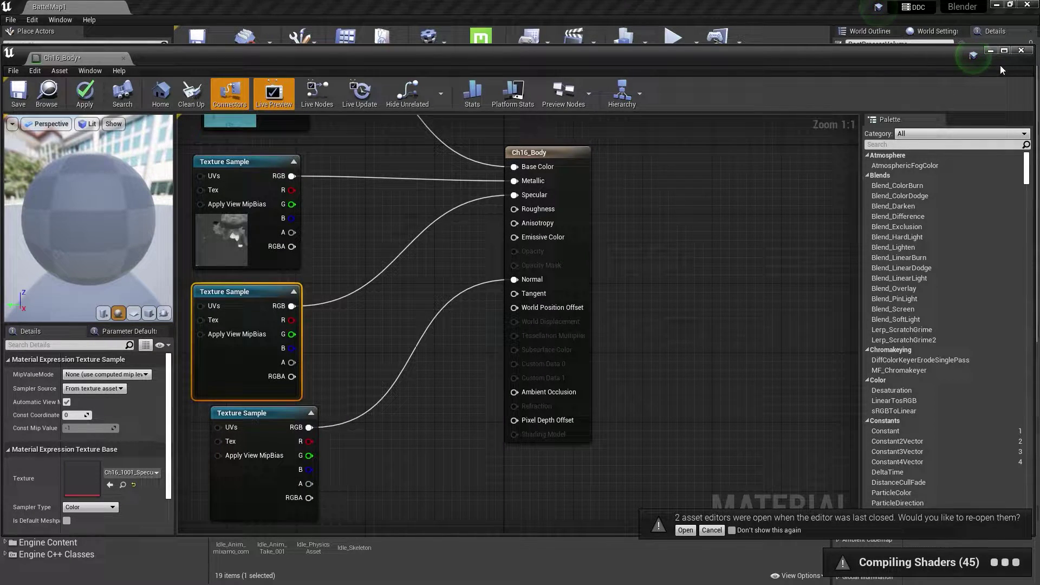
{"action": "left_click", "coordinate": [1022, 50]}
{"action": "left_click", "coordinate": [588, 337]}
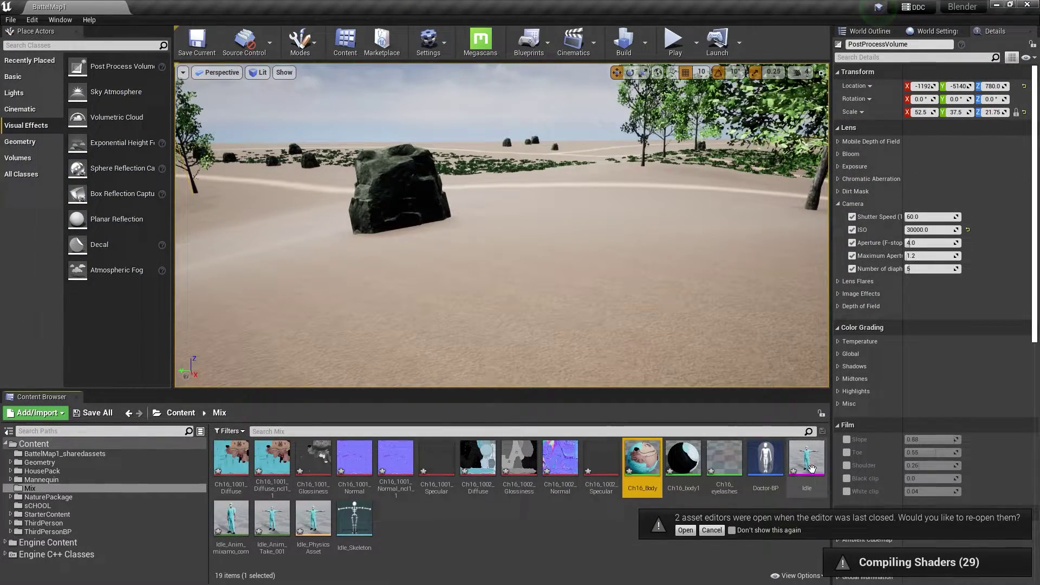
Assign the Idle skeletal mesh to Doctor-BP's Mesh component and compile the blueprint
{"action": "double_click", "coordinate": [769, 449]}
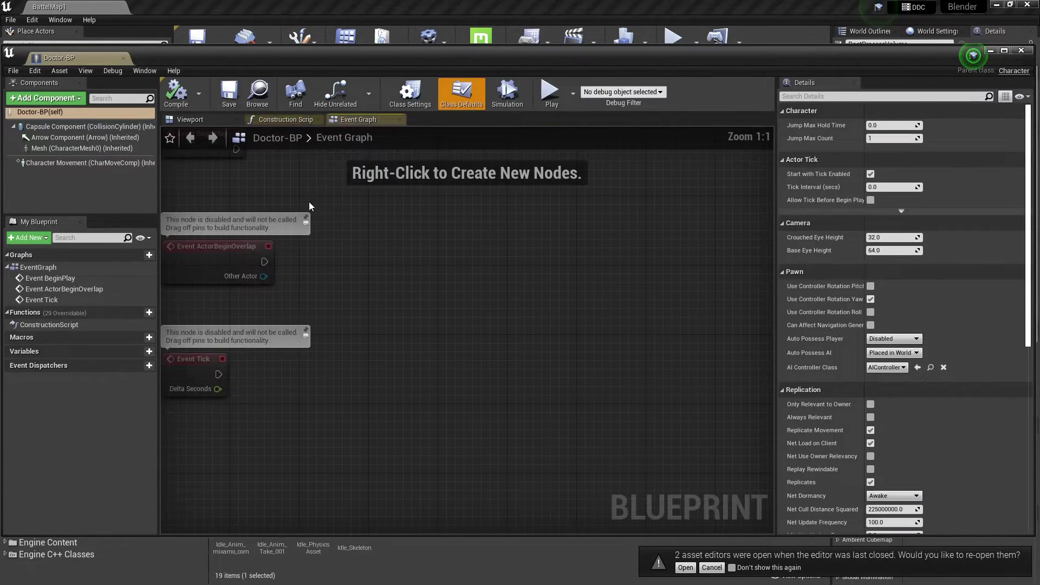
{"action": "left_click", "coordinate": [81, 148]}
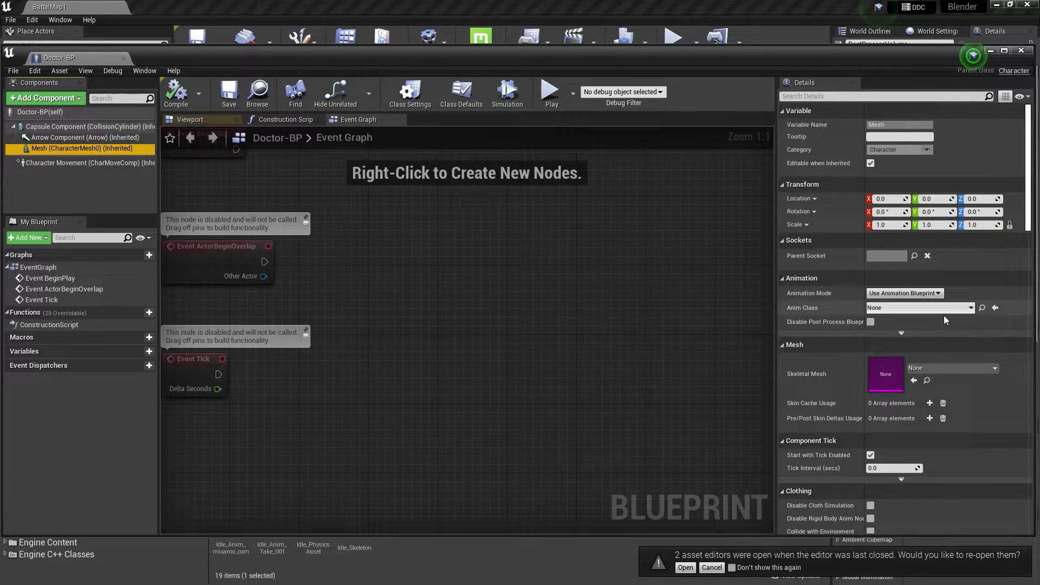
{"action": "left_click", "coordinate": [916, 368]}
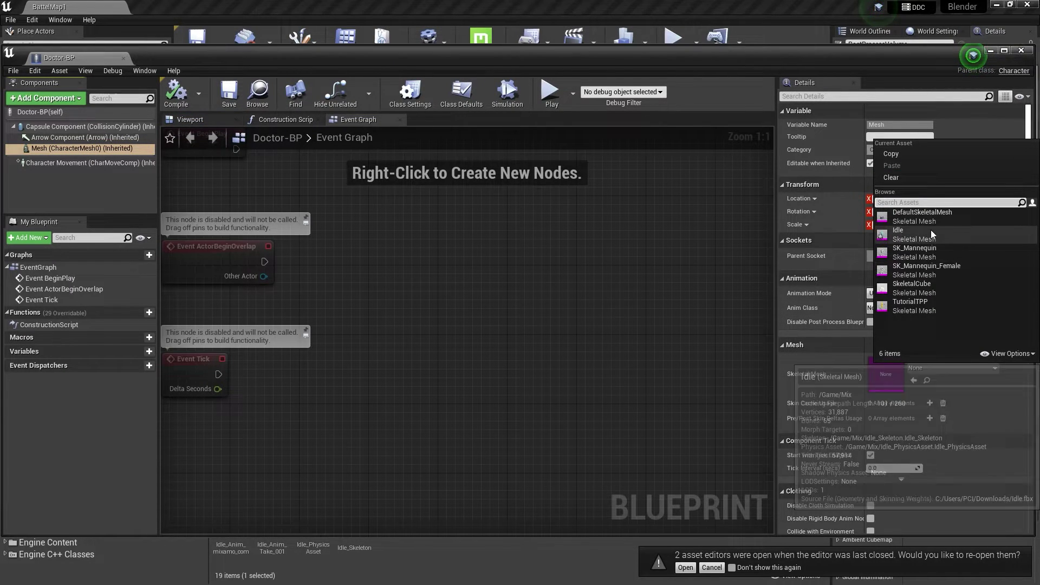
{"action": "left_click", "coordinate": [932, 234]}
{"action": "left_click", "coordinate": [188, 99]}
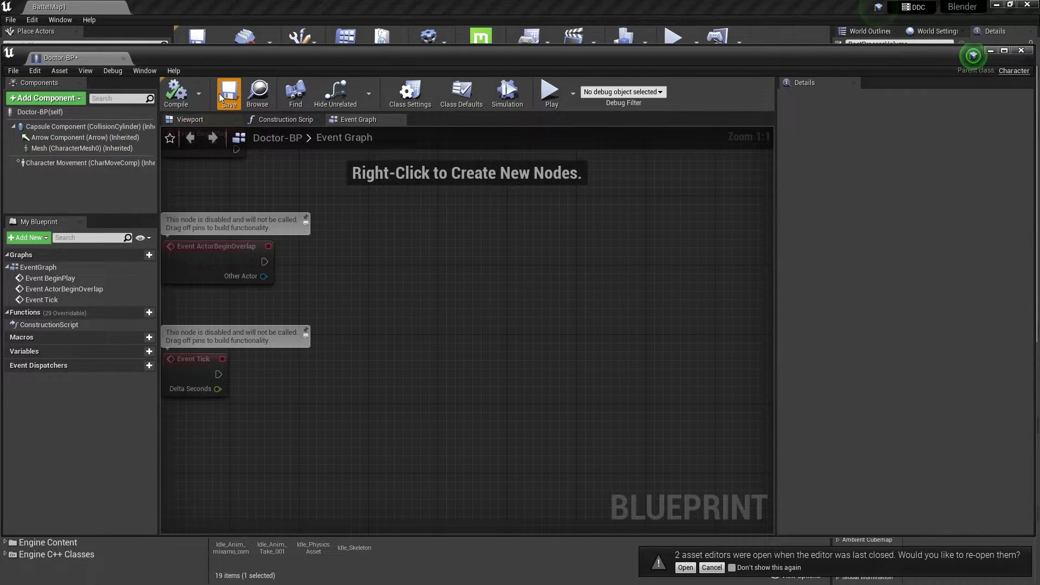
{"action": "left_click", "coordinate": [187, 119]}
{"action": "left_click", "coordinate": [472, 244]}
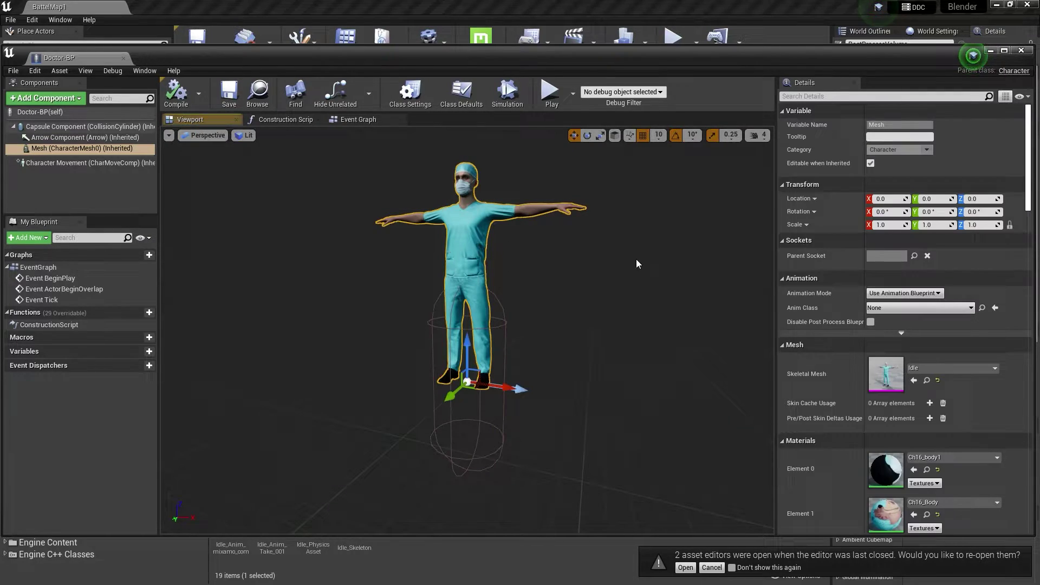
{"action": "left_click", "coordinate": [992, 51]}
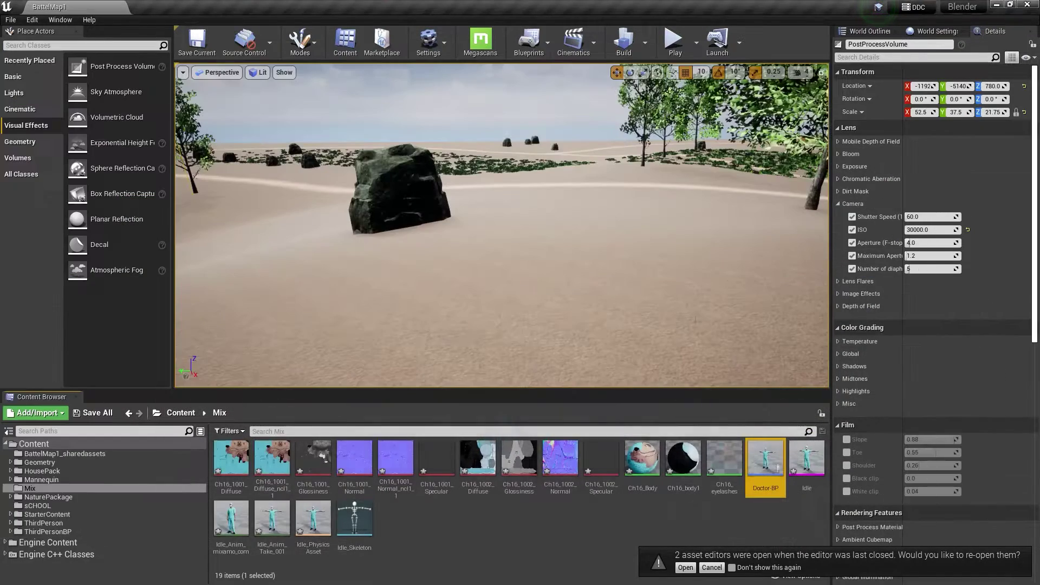
Save all modified Mix assets, then preview the Idle_Anim_mixamo_com animation
{"action": "right_click", "coordinate": [413, 524]}
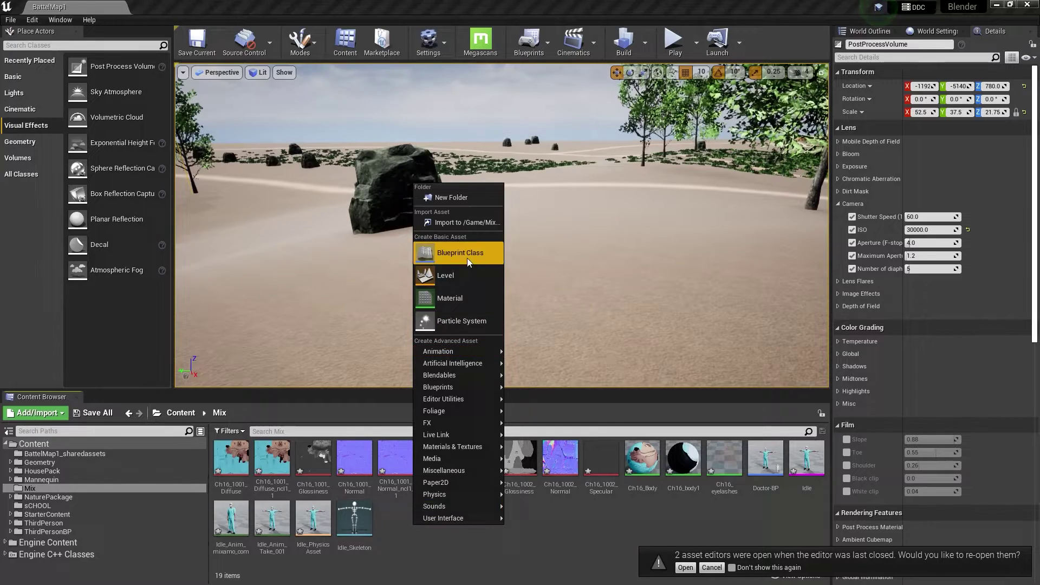
{"action": "mouse_move", "coordinate": [453, 363]}
{"action": "left_click", "coordinate": [386, 525]}
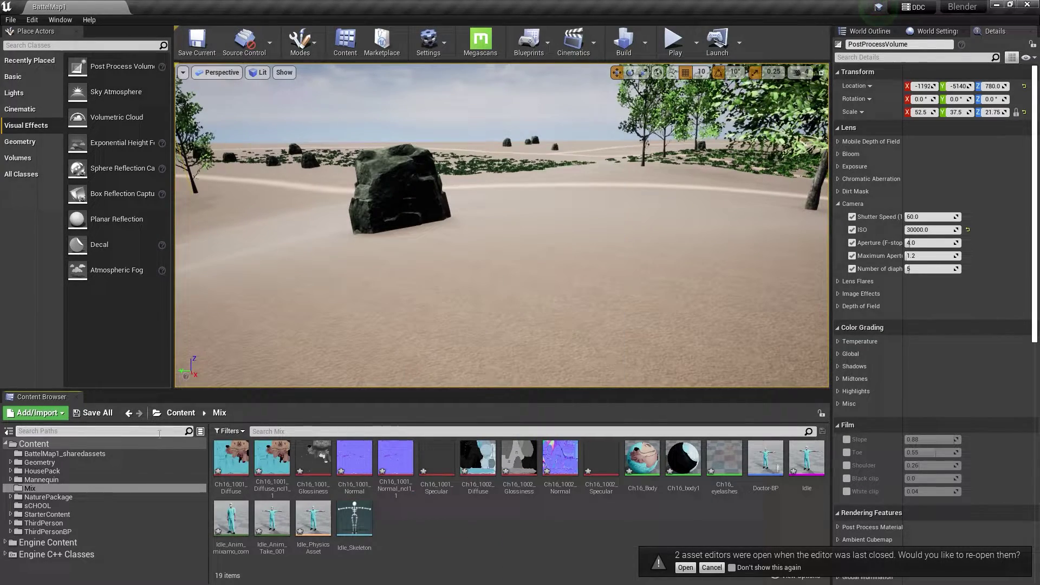
{"action": "left_click", "coordinate": [93, 413]}
{"action": "left_click", "coordinate": [596, 399]}
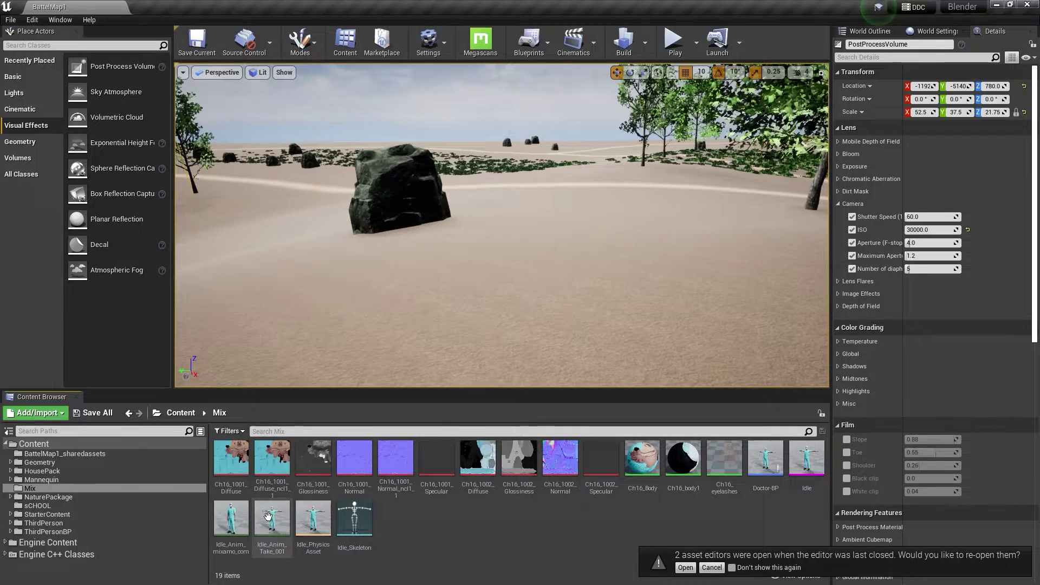
{"action": "double_click", "coordinate": [232, 520]}
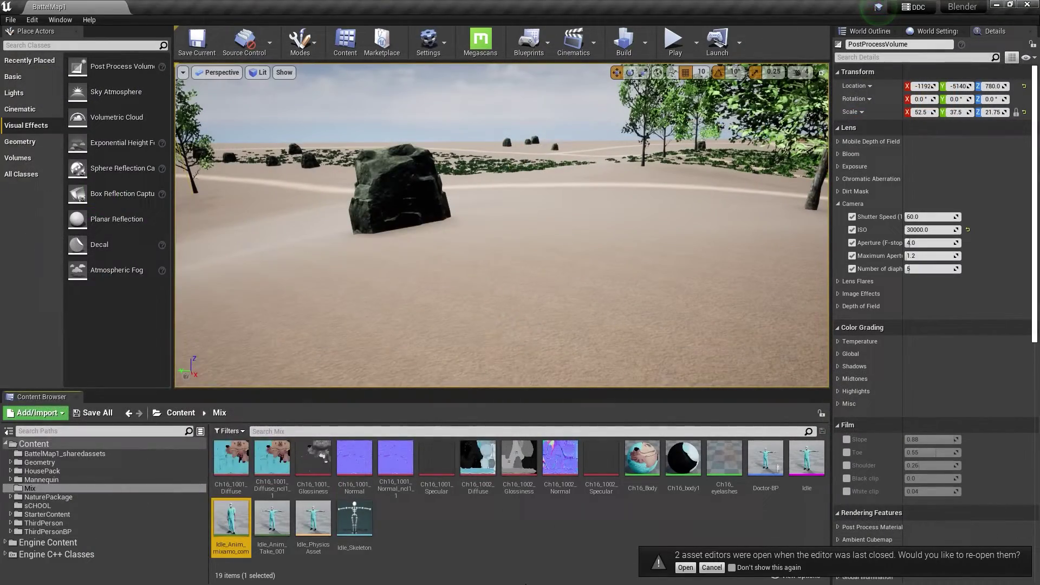
Search Mixamo for walk animations and preview Walk With Briefcase on Chad
{"action": "key", "text": "super"}
{"action": "left_click", "coordinate": [518, 576]}
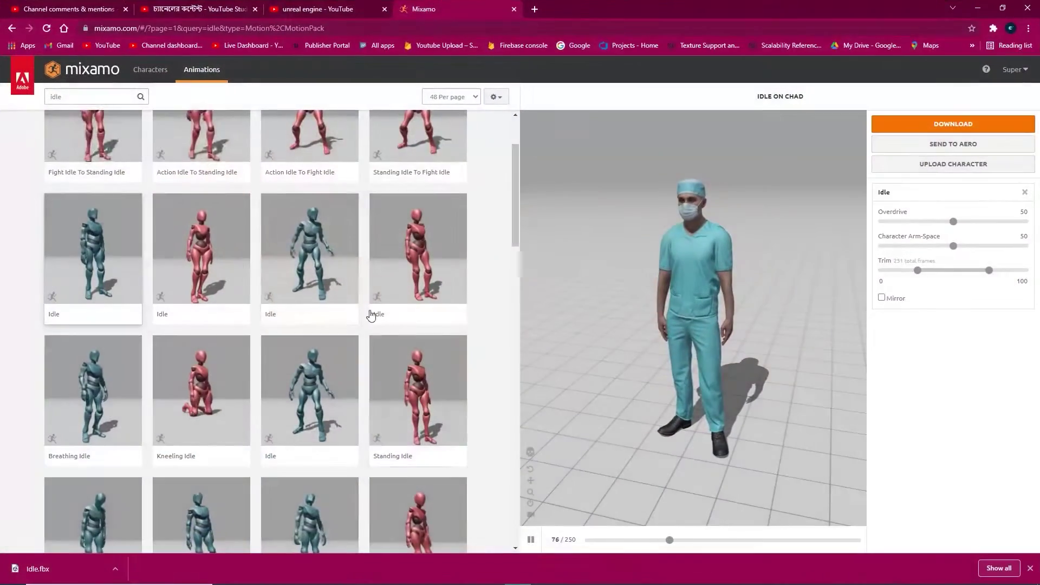
{"action": "left_click", "coordinate": [106, 97]}
{"action": "key", "text": "BackSpace"}
{"action": "key", "text": "BackSpace"}
{"action": "key", "text": "BackSpace"}
{"action": "type", "text": "w"}
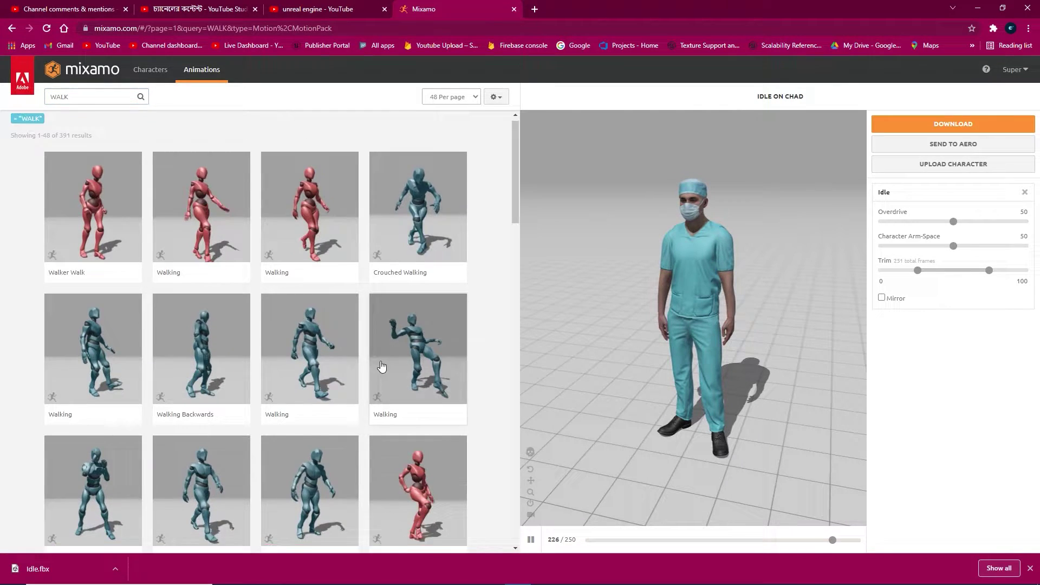
{"action": "scroll", "coordinate": [380, 362], "scroll_direction": "down", "scroll_amount": 3}
{"action": "scroll", "coordinate": [323, 318], "scroll_direction": "down", "scroll_amount": 1}
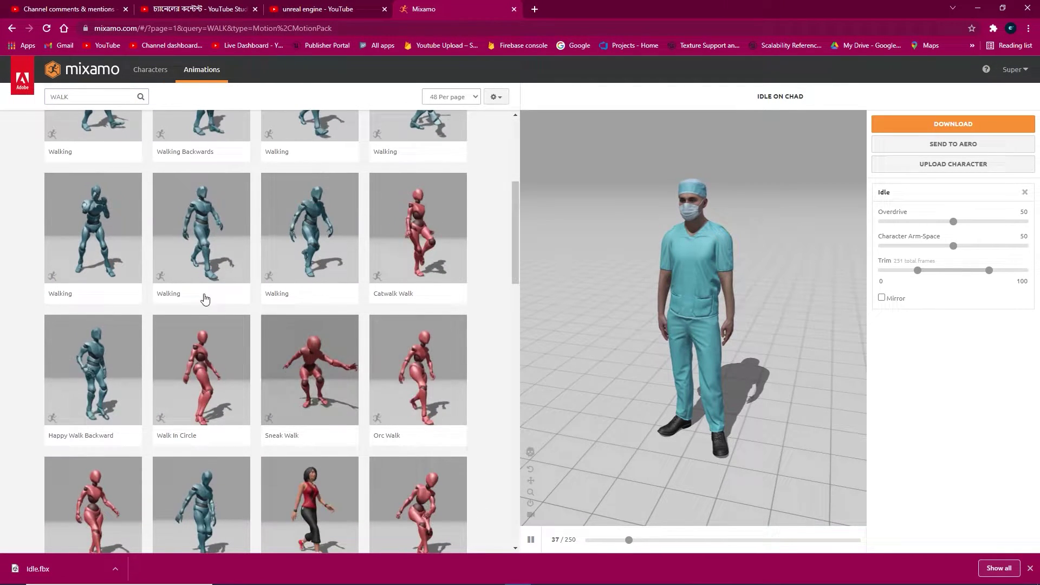
{"action": "scroll", "coordinate": [304, 390], "scroll_direction": "down", "scroll_amount": 3}
{"action": "scroll", "coordinate": [336, 412], "scroll_direction": "down", "scroll_amount": 1}
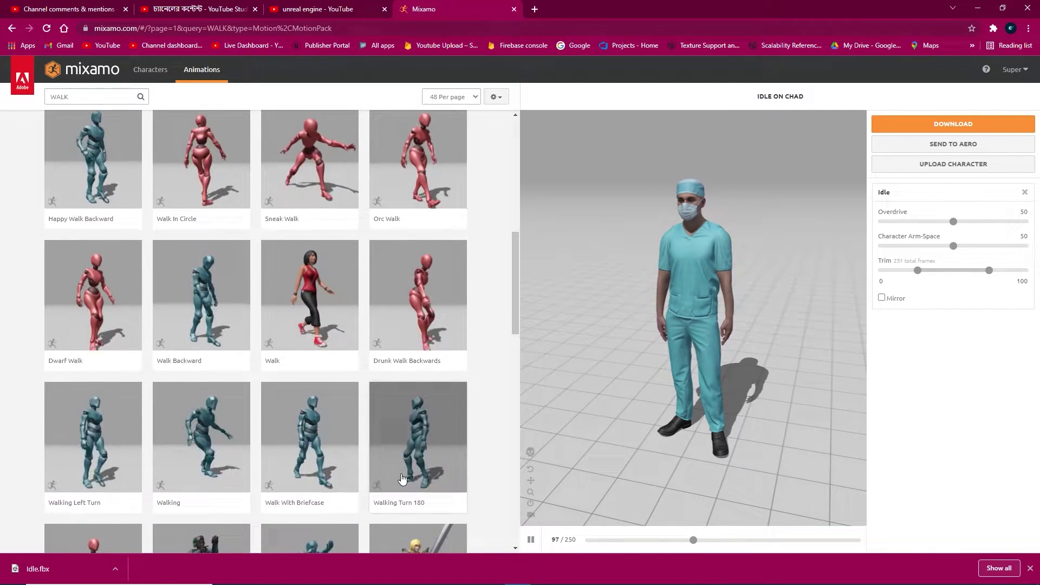
{"action": "left_click", "coordinate": [293, 410]}
{"action": "scroll", "coordinate": [293, 410], "scroll_direction": "down", "scroll_amount": 4}
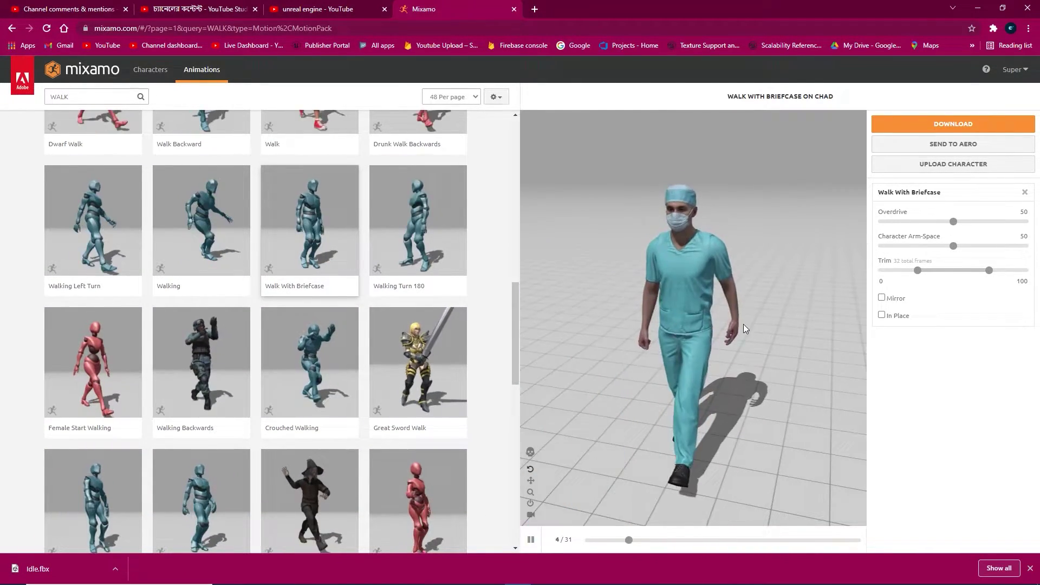
Set Walk With Briefcase to In Place and download it
{"action": "mouse_move", "coordinate": [658, 299]}
{"action": "left_mouse_down"}
{"action": "mouse_move", "coordinate": [721, 313]}
{"action": "mouse_move", "coordinate": [601, 314]}
{"action": "mouse_move", "coordinate": [699, 314]}
{"action": "mouse_move", "coordinate": [641, 349]}
{"action": "mouse_move", "coordinate": [712, 340]}
{"action": "mouse_move", "coordinate": [628, 349]}
{"action": "mouse_move", "coordinate": [773, 287]}
{"action": "mouse_move", "coordinate": [933, 278]}
{"action": "left_mouse_up"}
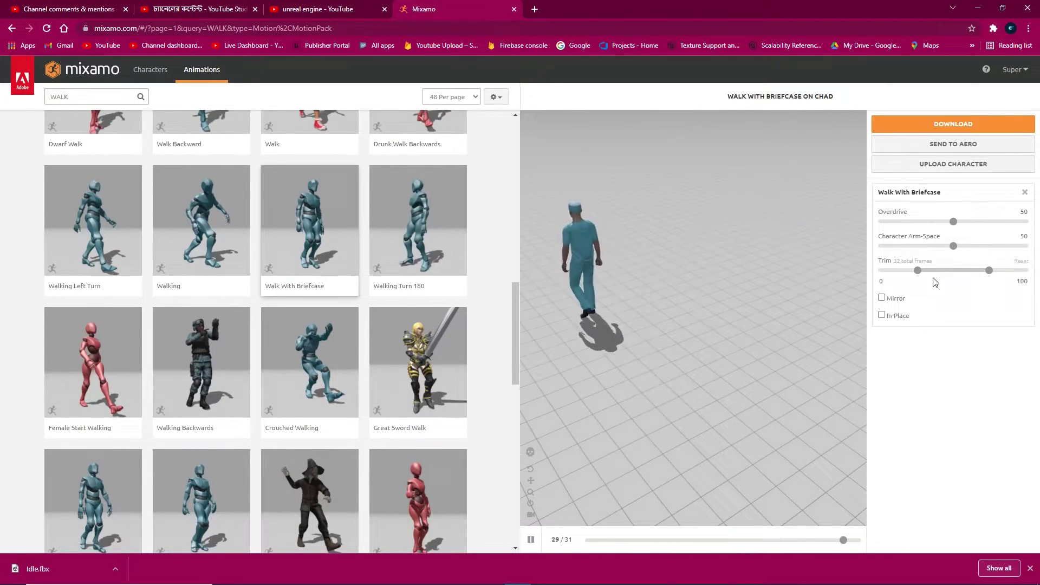
{"action": "left_click", "coordinate": [882, 315]}
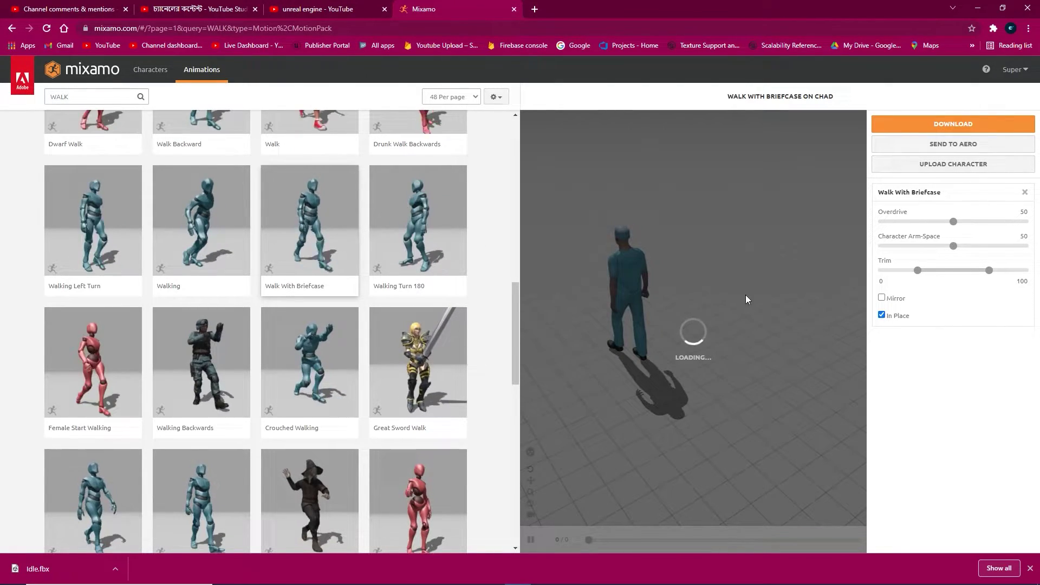
{"action": "left_click_drag", "start_coordinate": [630, 314], "coordinate": [715, 293]}
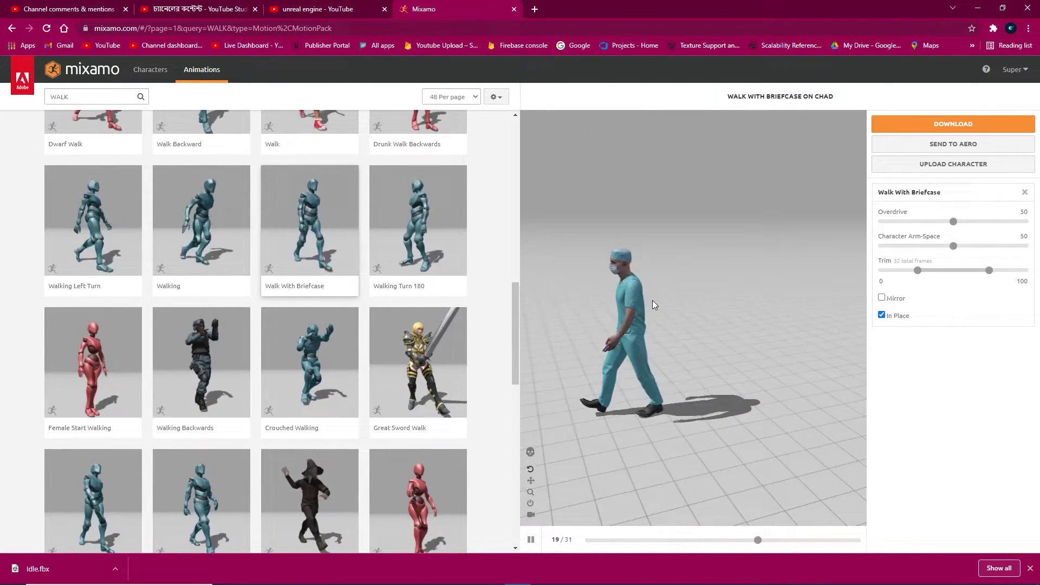
{"action": "mouse_move", "coordinate": [653, 300]}
{"action": "left_mouse_down"}
{"action": "mouse_move", "coordinate": [560, 316]}
{"action": "mouse_move", "coordinate": [536, 298]}
{"action": "mouse_move", "coordinate": [698, 309]}
{"action": "left_mouse_up"}
{"action": "left_click", "coordinate": [952, 124]}
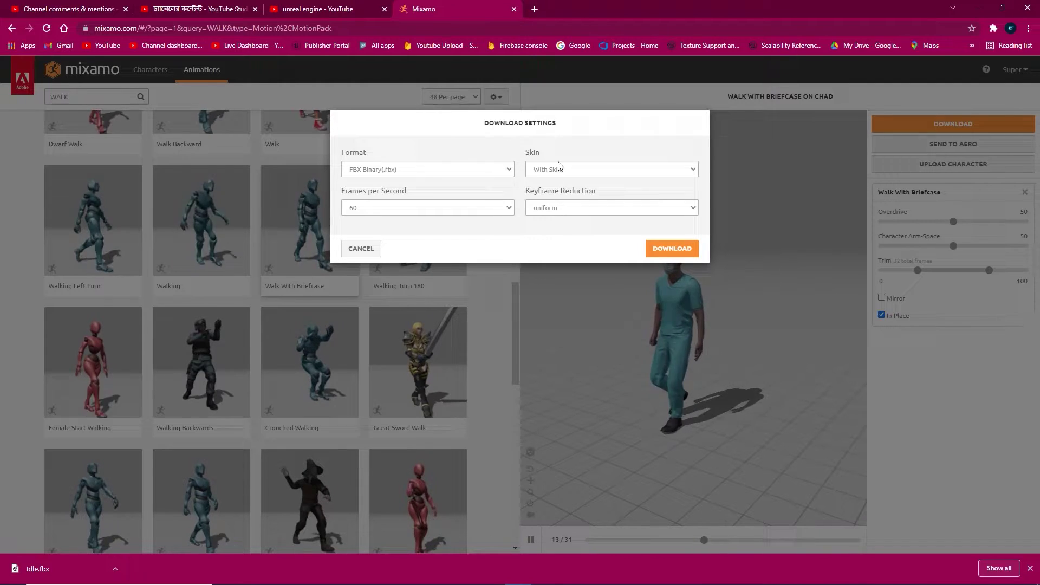
{"action": "left_click", "coordinate": [670, 248]}
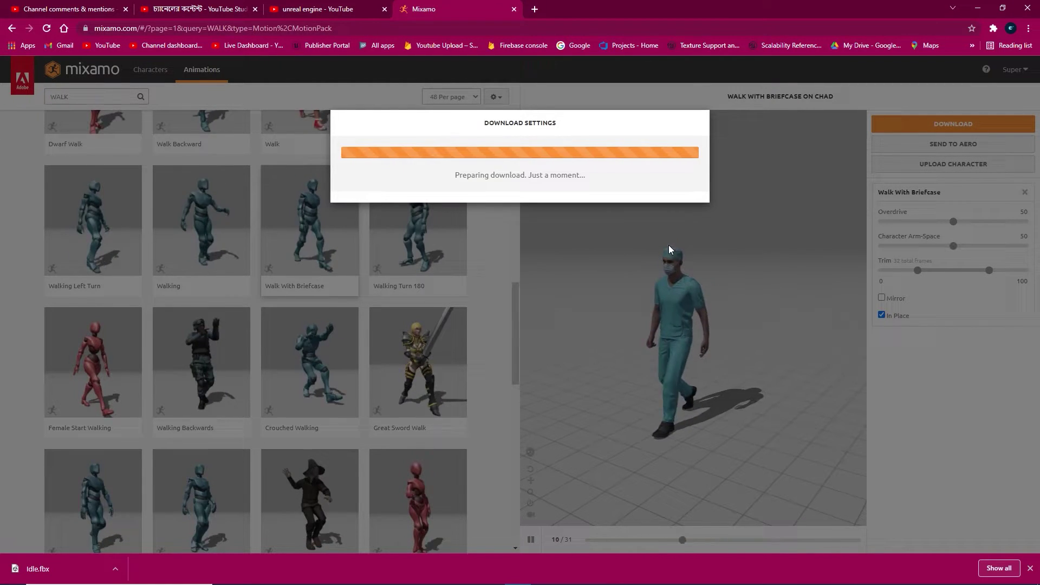
Create an Animation Blueprint targeting Idle_Skeleton and name it Doctor_Animation
{"action": "left_click", "coordinate": [532, 574]}
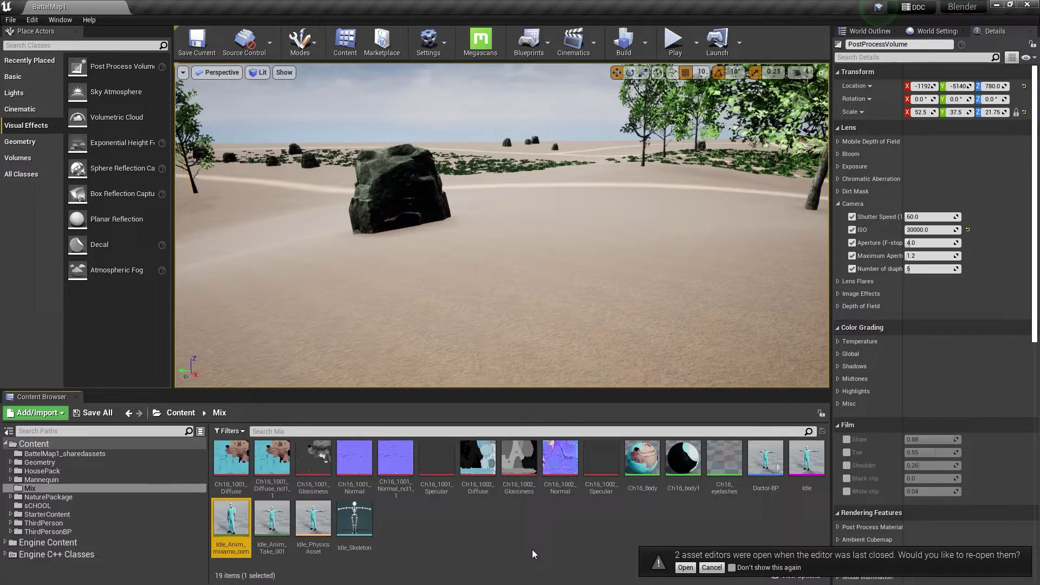
{"action": "right_click", "coordinate": [386, 518]}
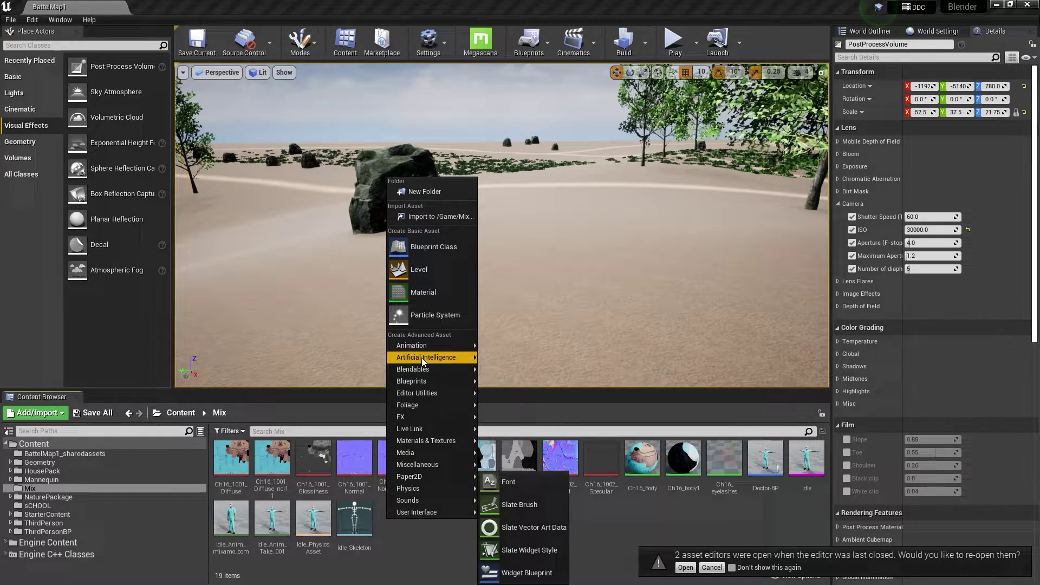
{"action": "mouse_move", "coordinate": [431, 345]}
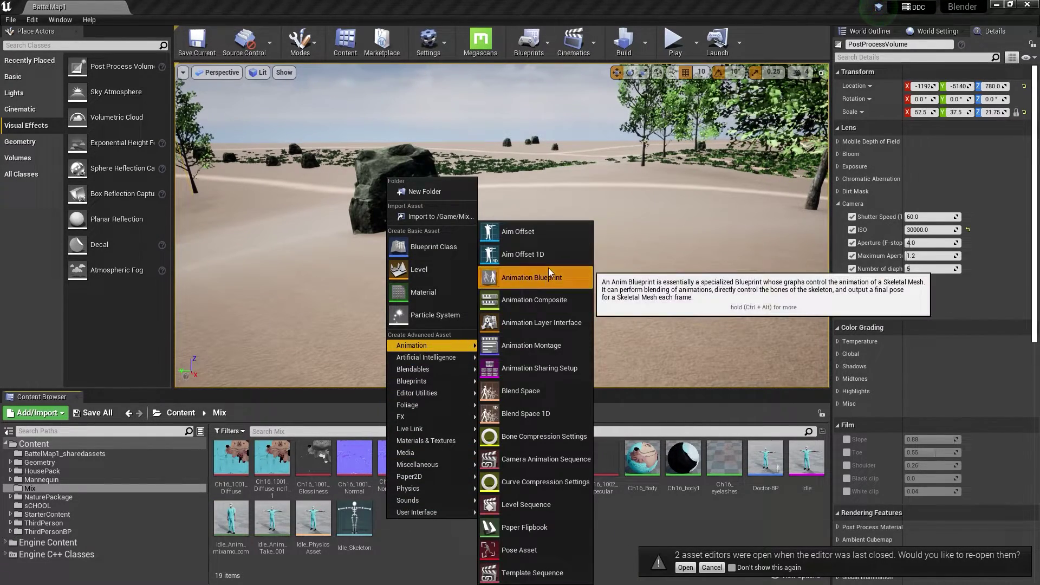
{"action": "left_click", "coordinate": [548, 272]}
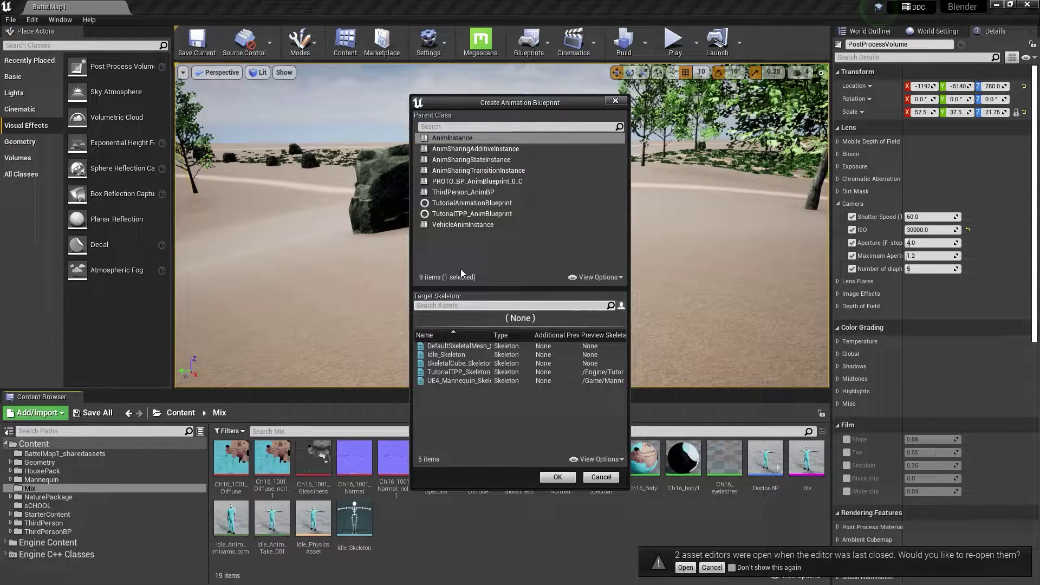
{"action": "left_click", "coordinate": [470, 355]}
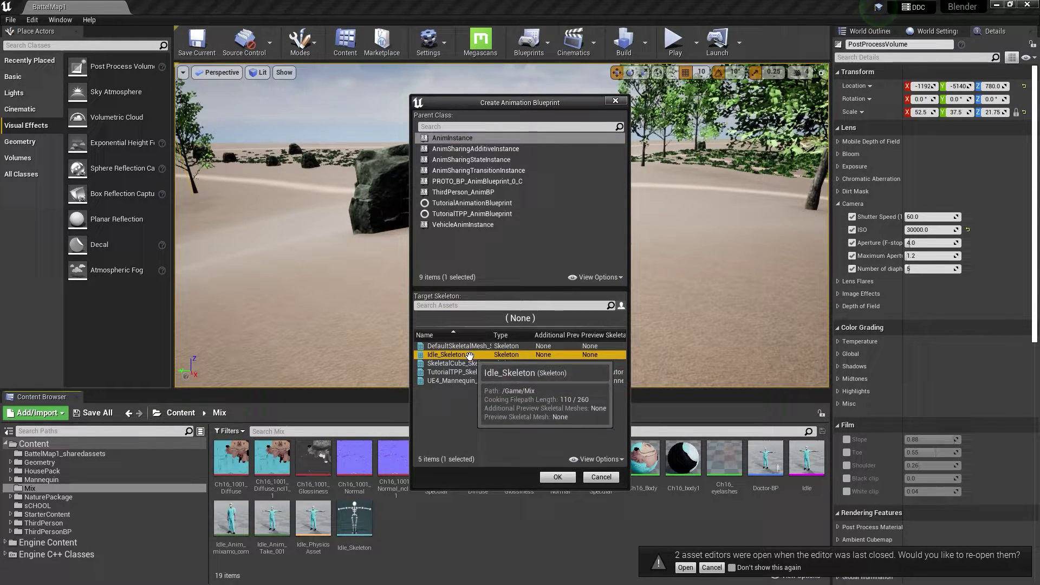
{"action": "left_click", "coordinate": [557, 477]}
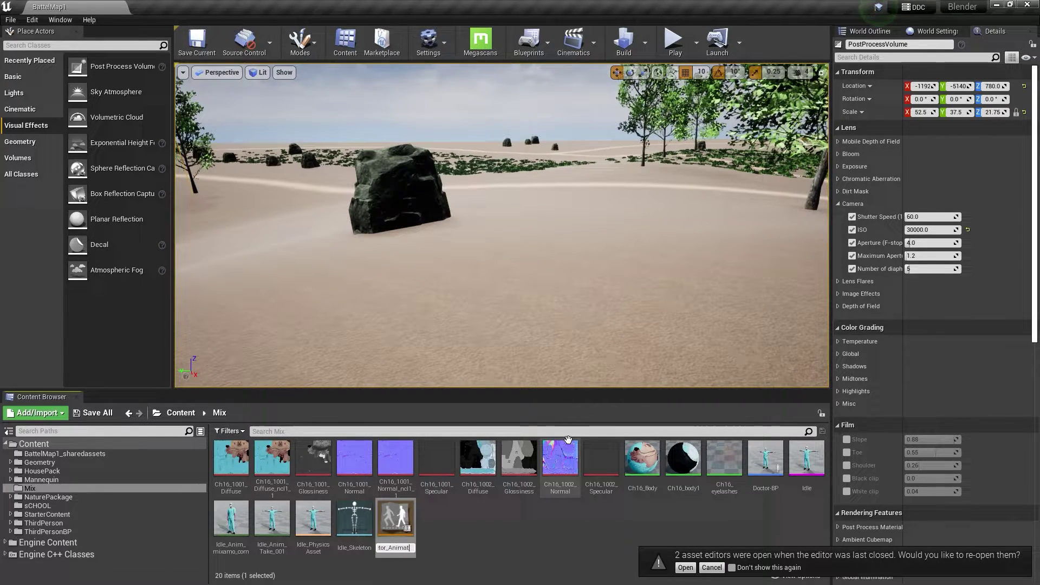
{"action": "type", "text": "ion"}
{"action": "key", "text": "Return"}
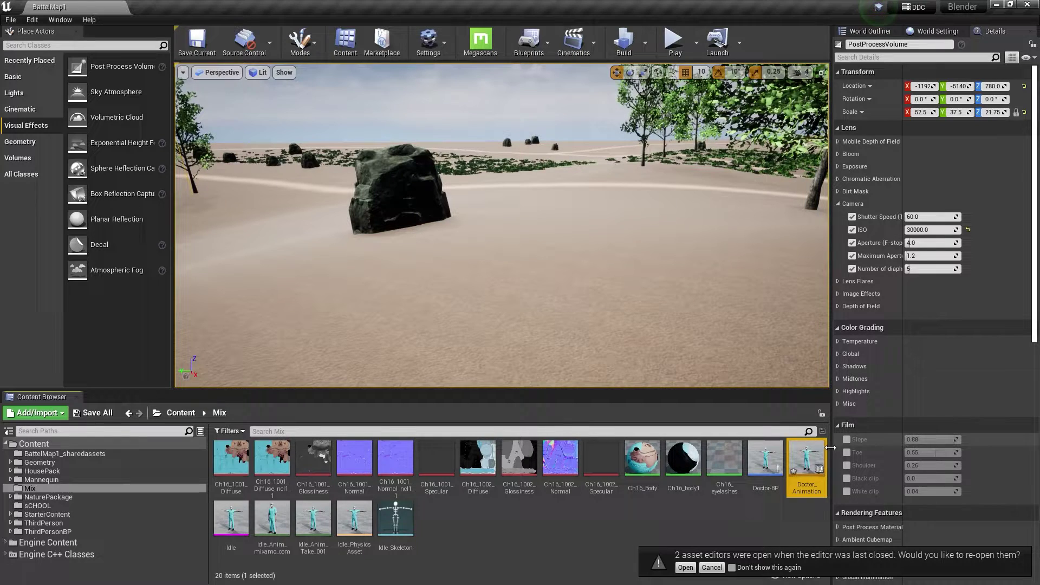
In Doctor_Animation's AnimGraph, add a New State Machine feeding Output Pose
{"action": "double_click", "coordinate": [811, 460]}
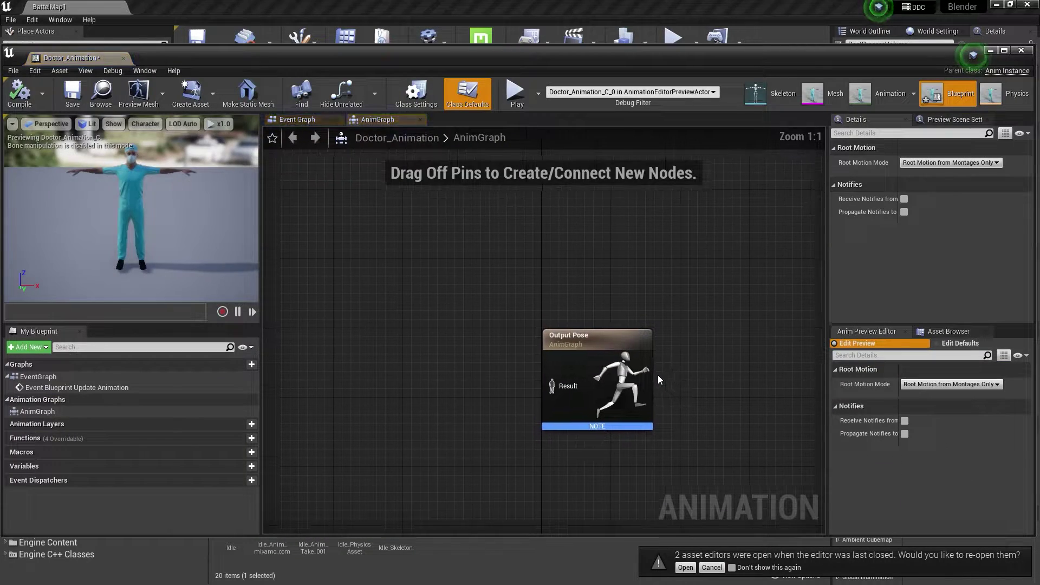
{"action": "right_click_drag", "start_coordinate": [658, 375], "coordinate": [885, 294]}
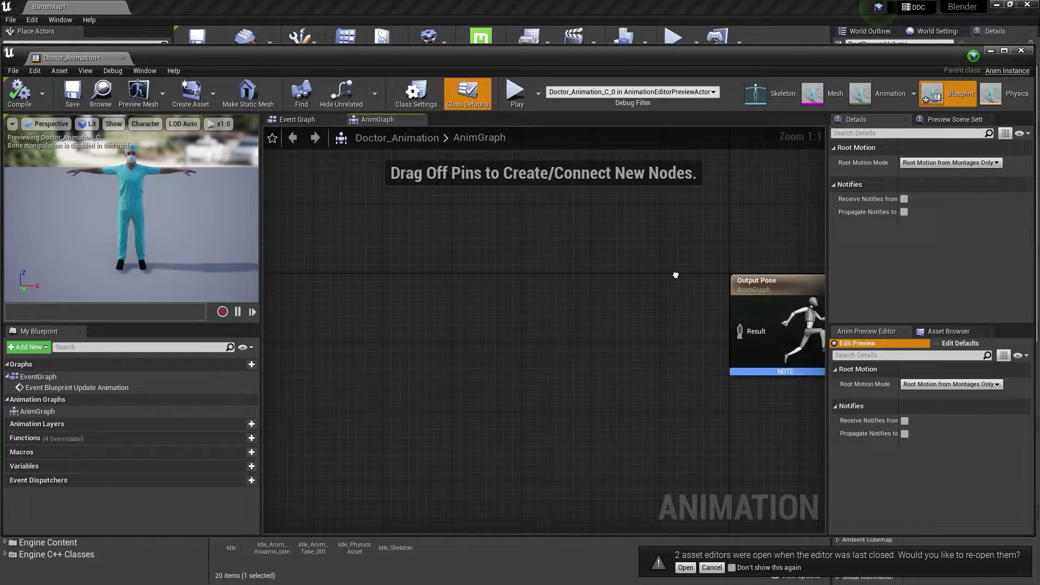
{"action": "right_click", "coordinate": [552, 275]}
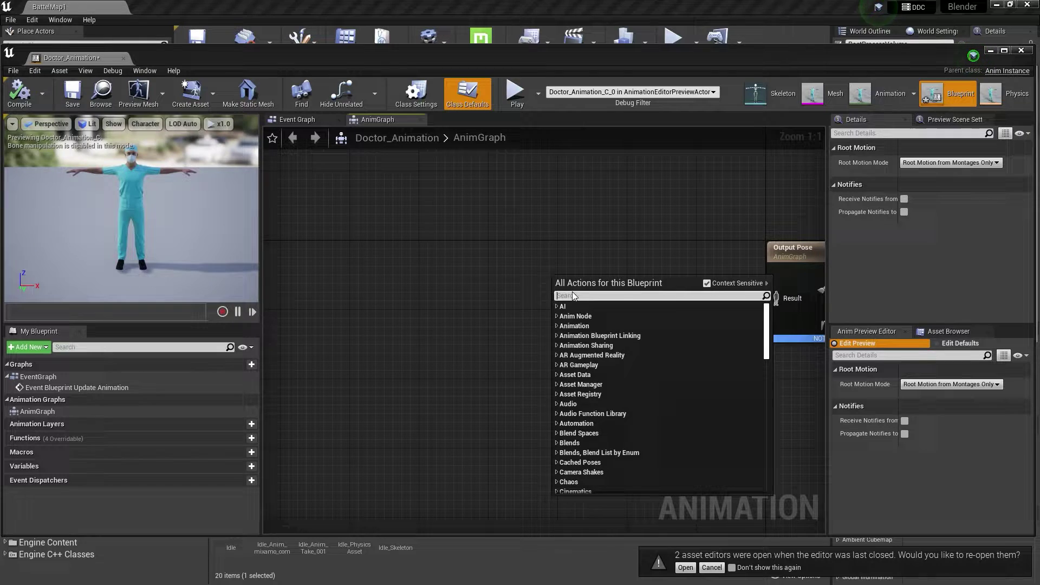
{"action": "type", "text": "new"}
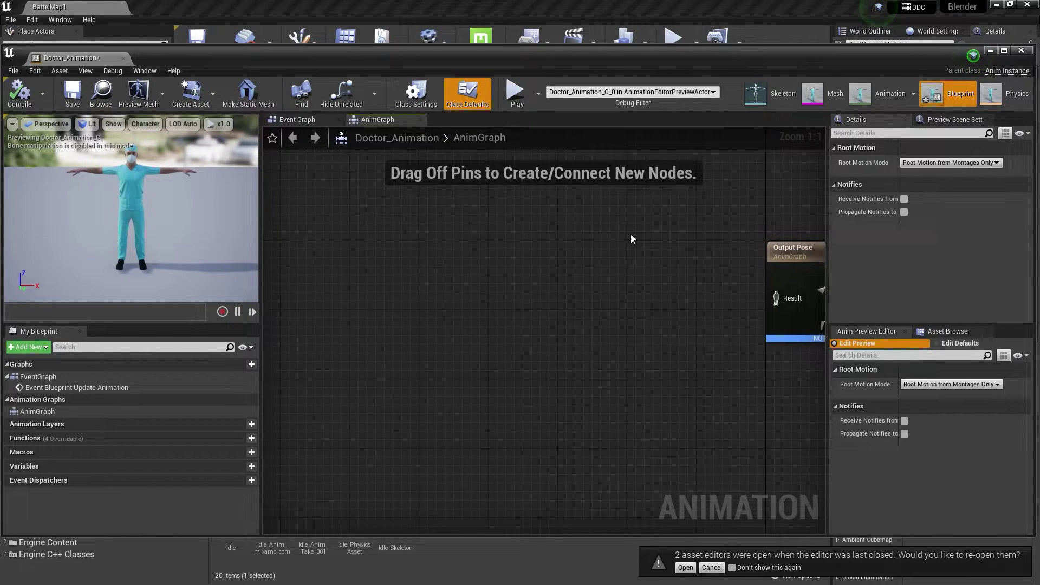
{"action": "right_click_drag", "start_coordinate": [632, 237], "coordinate": [547, 219]}
{"action": "mouse_move", "coordinate": [693, 282]}
{"action": "left_mouse_down"}
{"action": "mouse_move", "coordinate": [599, 296]}
{"action": "mouse_move", "coordinate": [666, 271]}
{"action": "mouse_move", "coordinate": [484, 275]}
{"action": "left_mouse_up"}
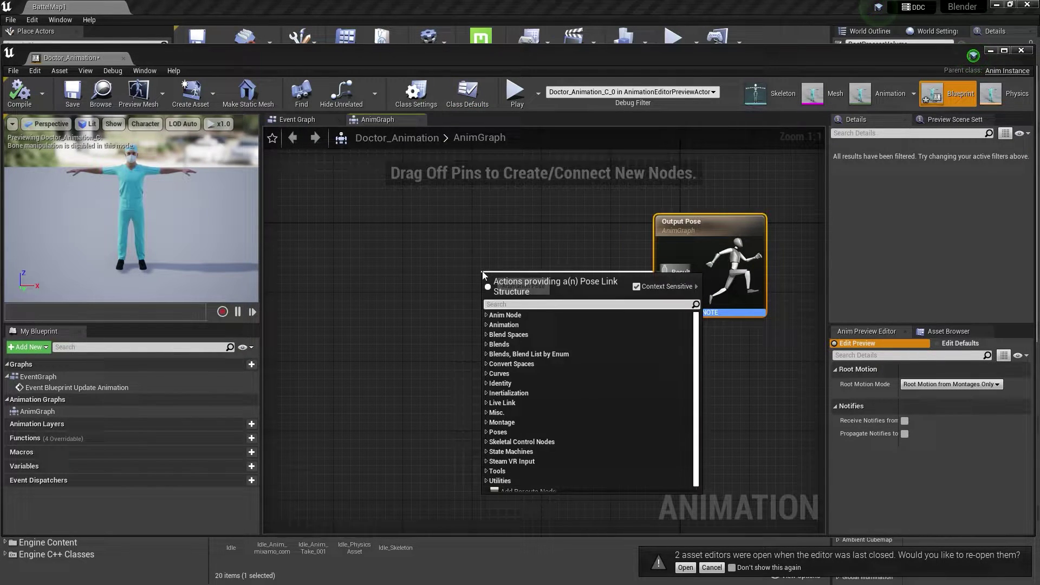
{"action": "type", "text": "new"}
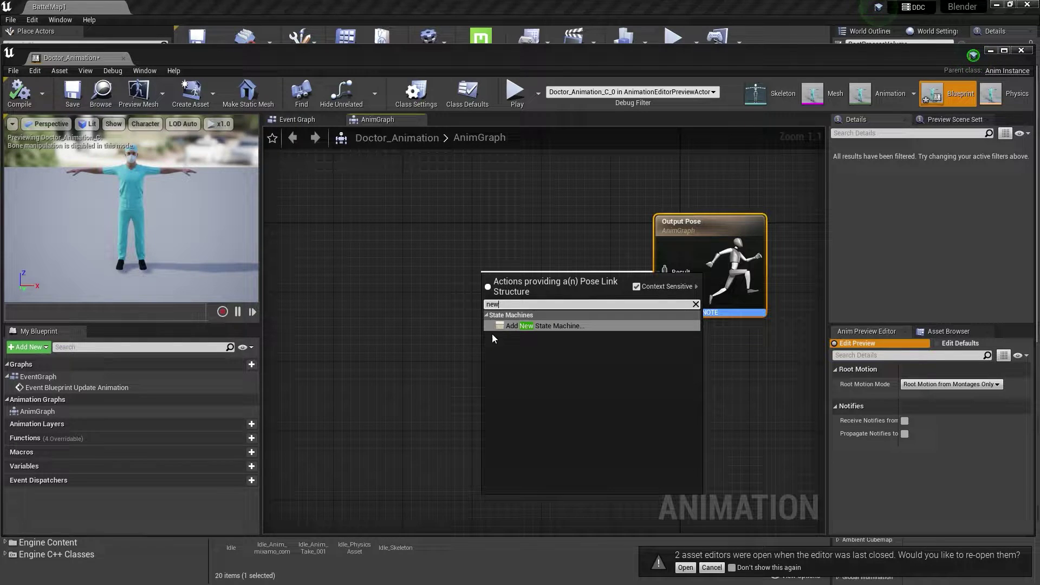
{"action": "left_click", "coordinate": [543, 327]}
{"action": "left_click", "coordinate": [521, 296]}
{"action": "double_click", "coordinate": [520, 295]}
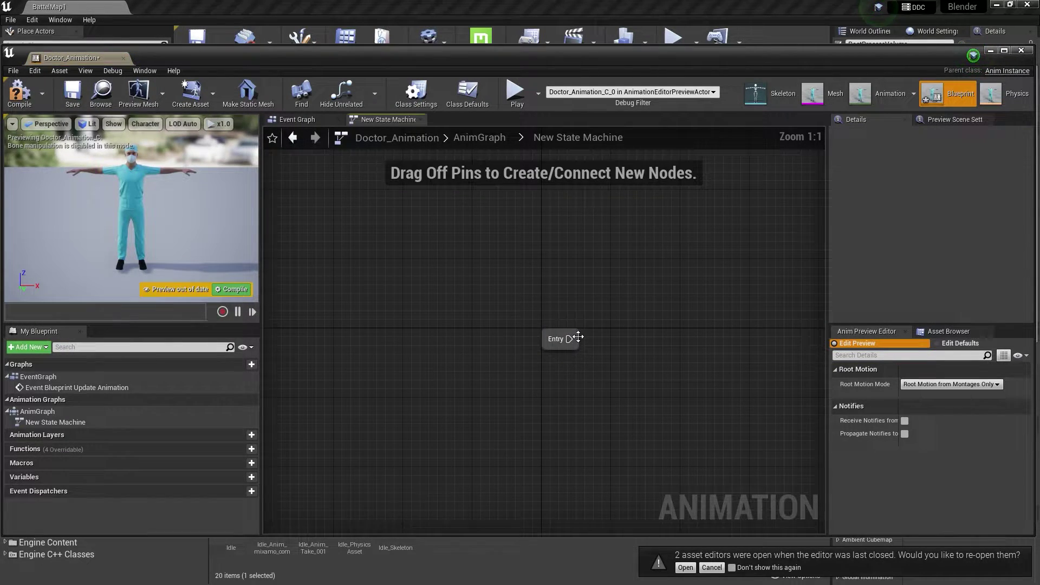
Add a state named 'idle' connected from the Entry node
{"action": "left_click_drag", "start_coordinate": [657, 347], "coordinate": [657, 348]}
{"action": "left_click", "coordinate": [673, 379]}
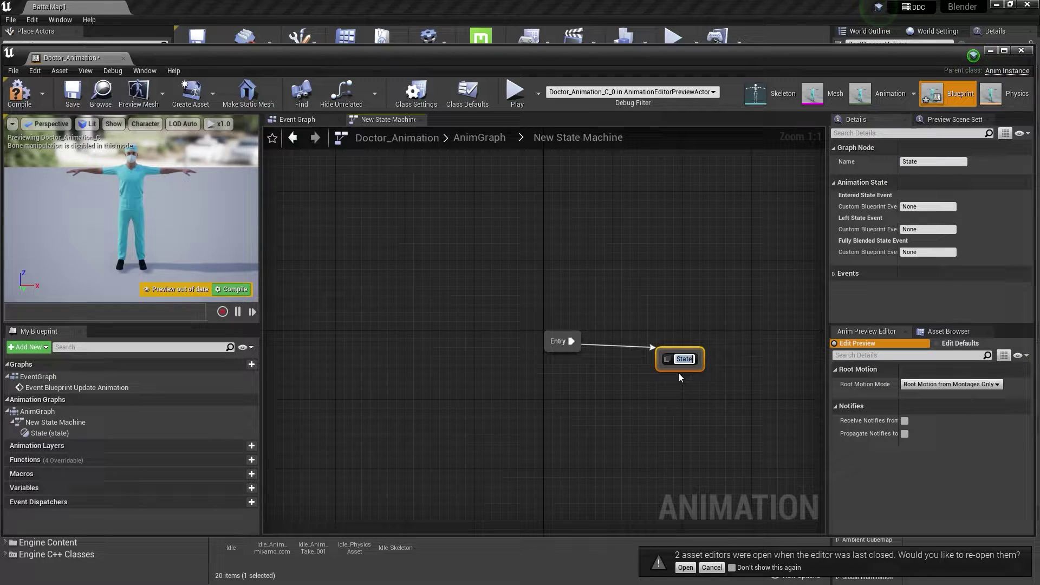
{"action": "key", "text": "BackSpace"}
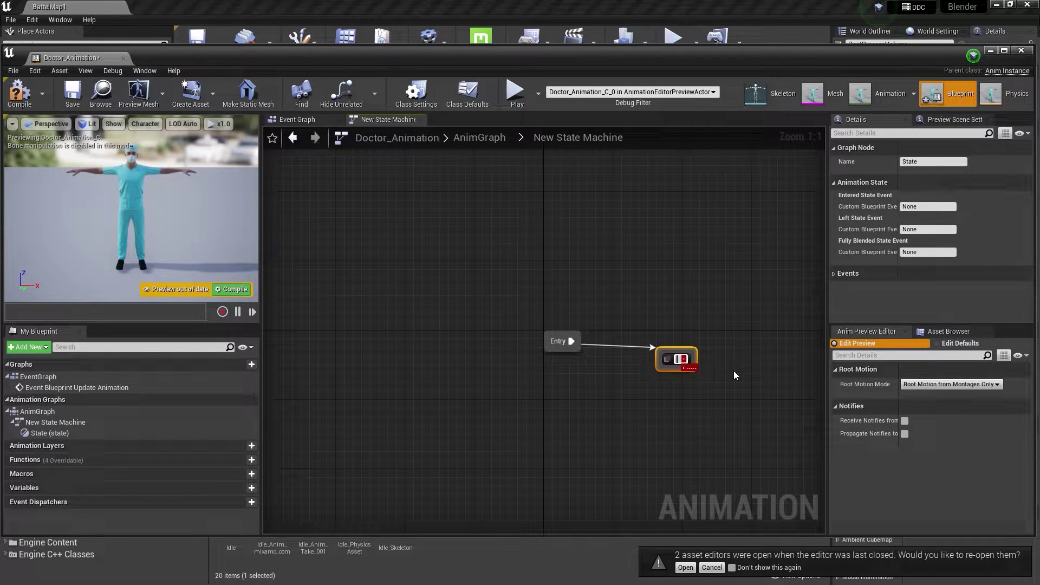
{"action": "type", "text": "idle"}
{"action": "key", "text": "Return"}
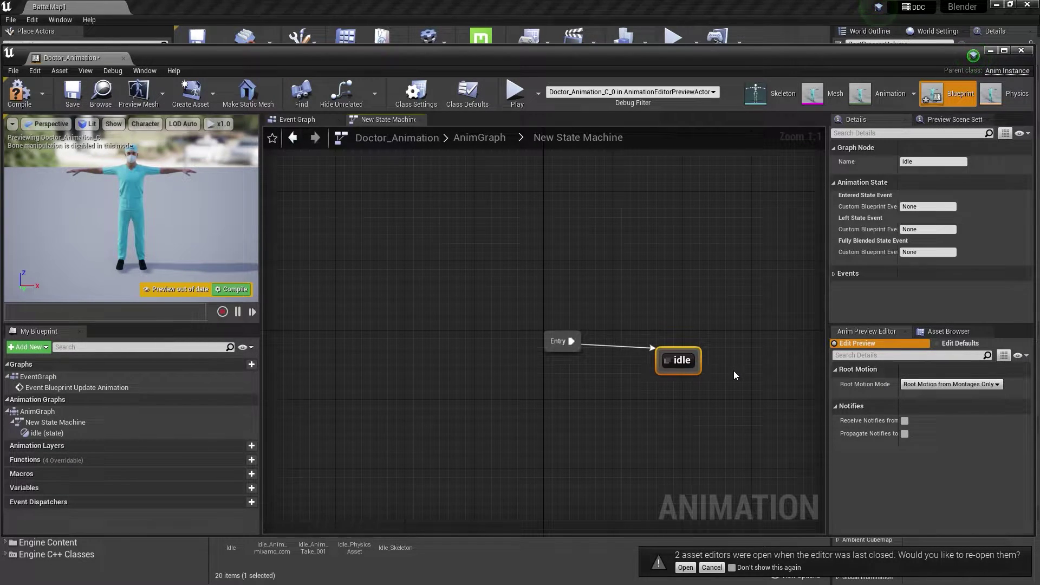
Make the idle state play Idle_Anim_mixamo_com and compile the animation blueprint
{"action": "double_click", "coordinate": [684, 360]}
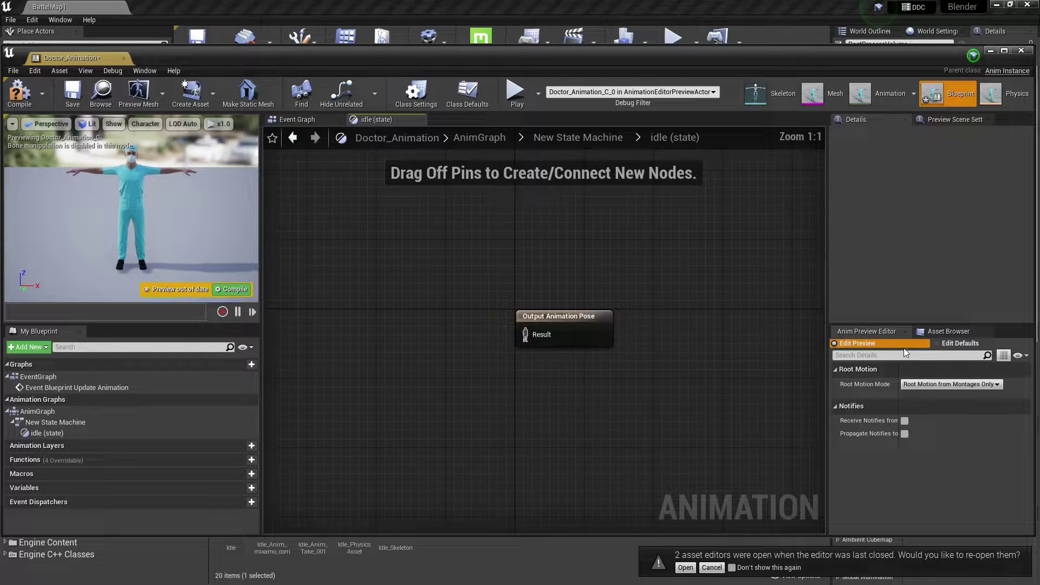
{"action": "left_click", "coordinate": [954, 334]}
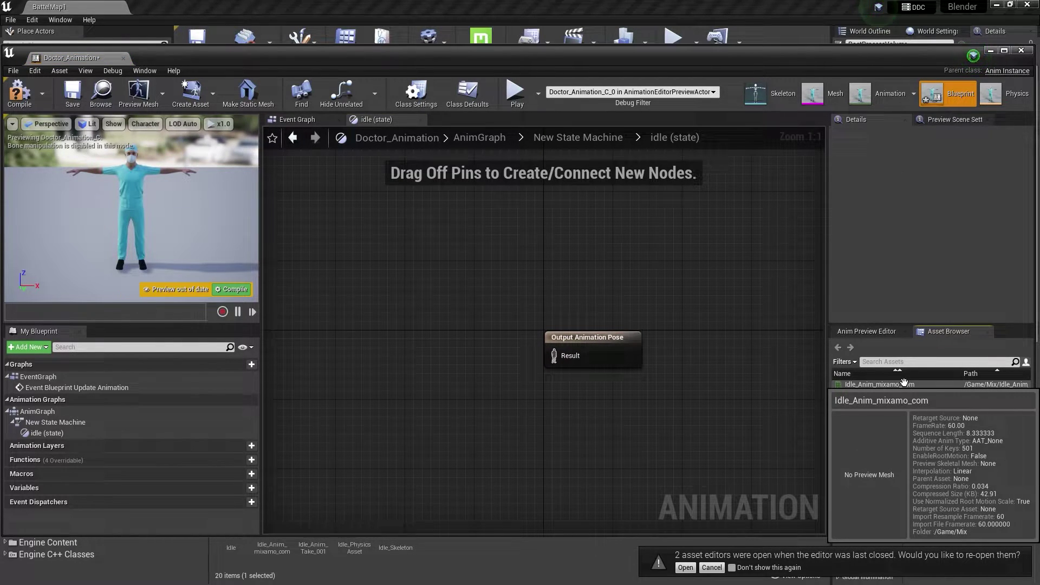
{"action": "left_click_drag", "start_coordinate": [904, 383], "coordinate": [435, 322]}
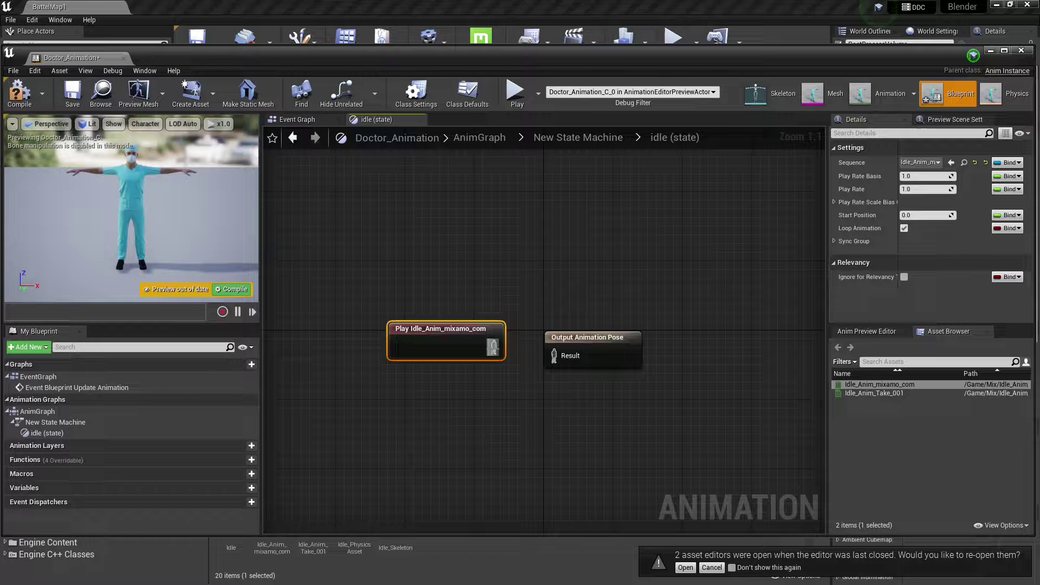
{"action": "key", "text": "q"}
{"action": "left_click", "coordinate": [16, 98]}
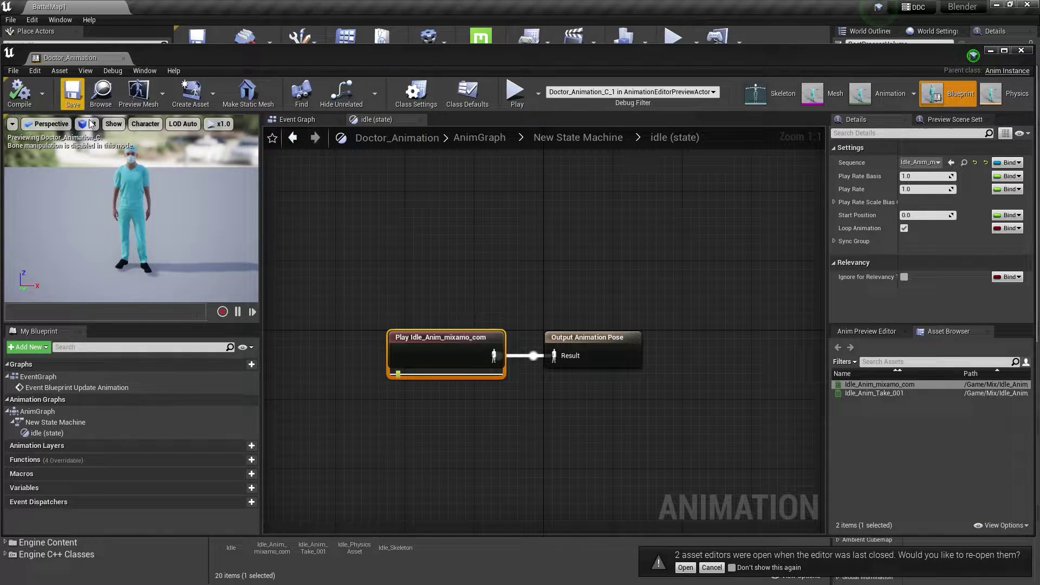
Assign Doctor_Animation as the anim class of Doctor-BP's mesh and compile
{"action": "left_click", "coordinate": [991, 51]}
{"action": "double_click", "coordinate": [766, 464]}
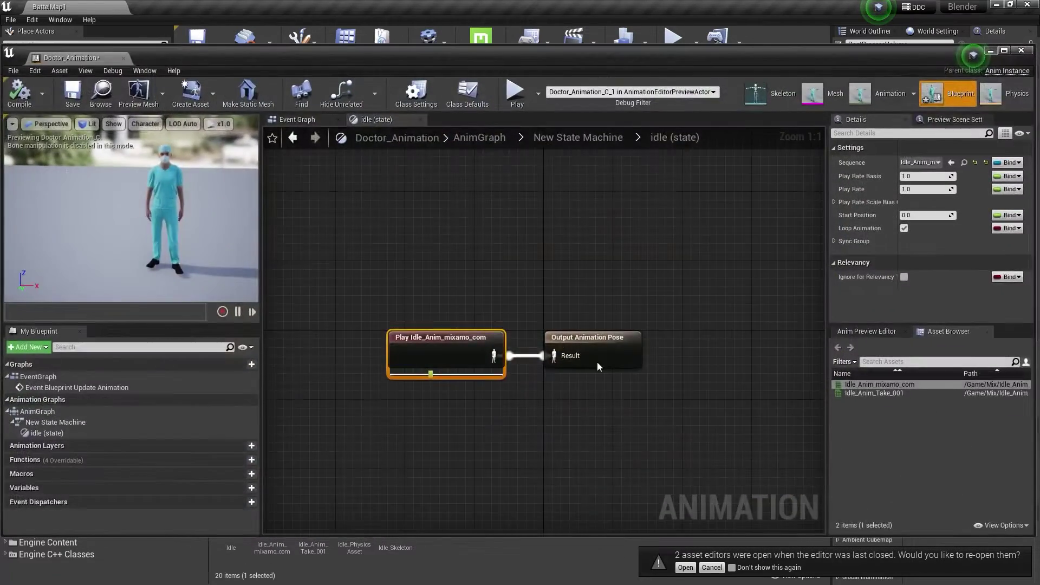
{"action": "left_click", "coordinate": [194, 122]}
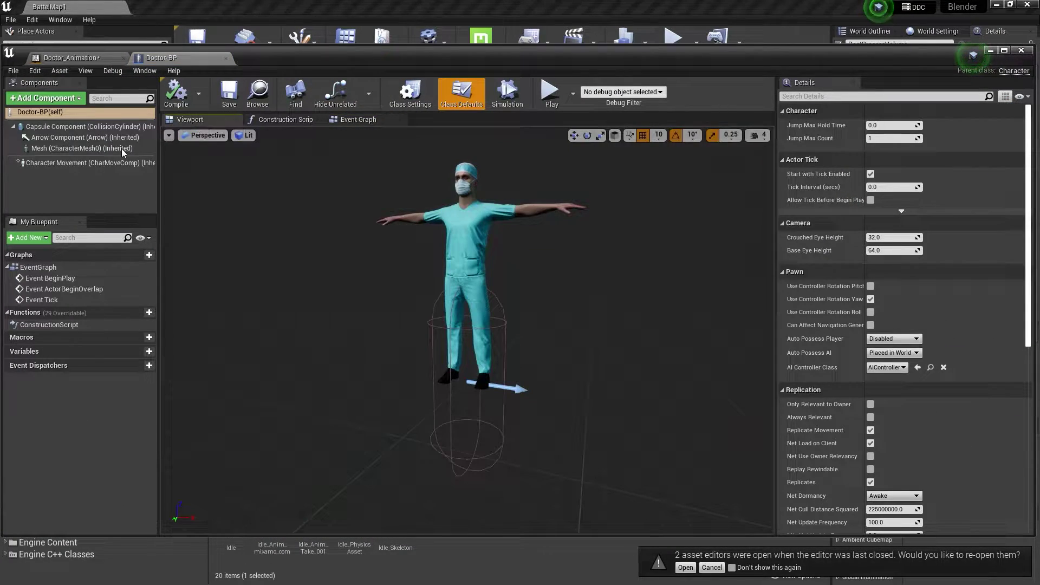
{"action": "left_click", "coordinate": [81, 148]}
{"action": "left_click", "coordinate": [916, 308]}
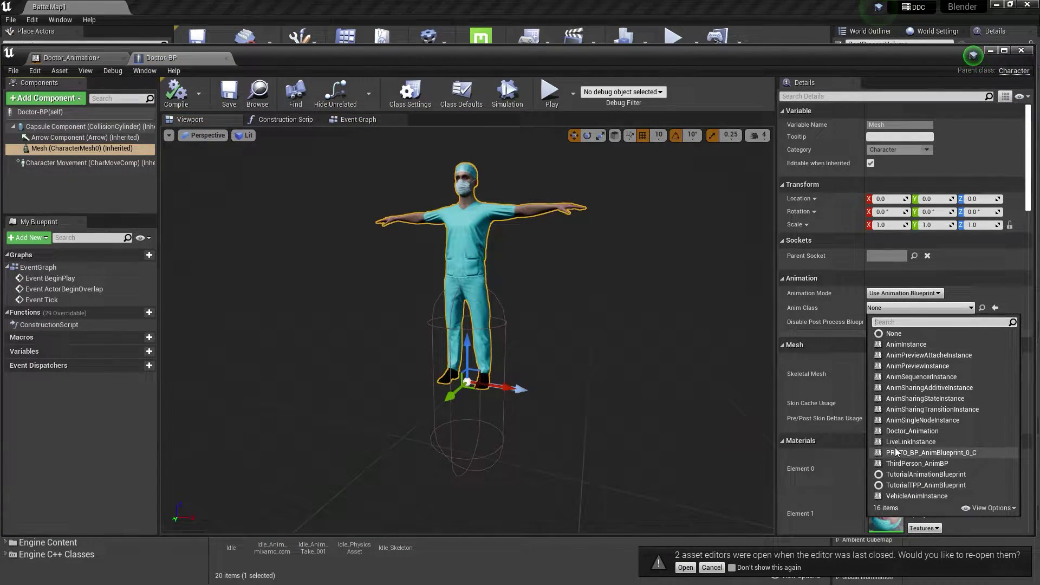
{"action": "left_click", "coordinate": [913, 432]}
{"action": "left_click", "coordinate": [183, 104]}
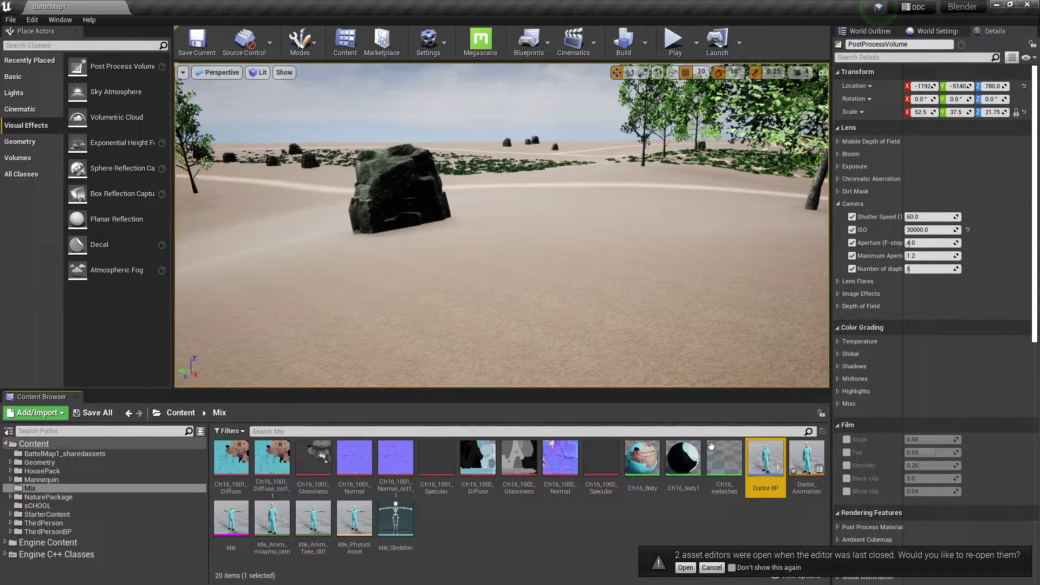
Place Doctor-BP in the level beside the rock and play-test it
{"action": "left_click", "coordinate": [96, 413]}
{"action": "left_click", "coordinate": [617, 397]}
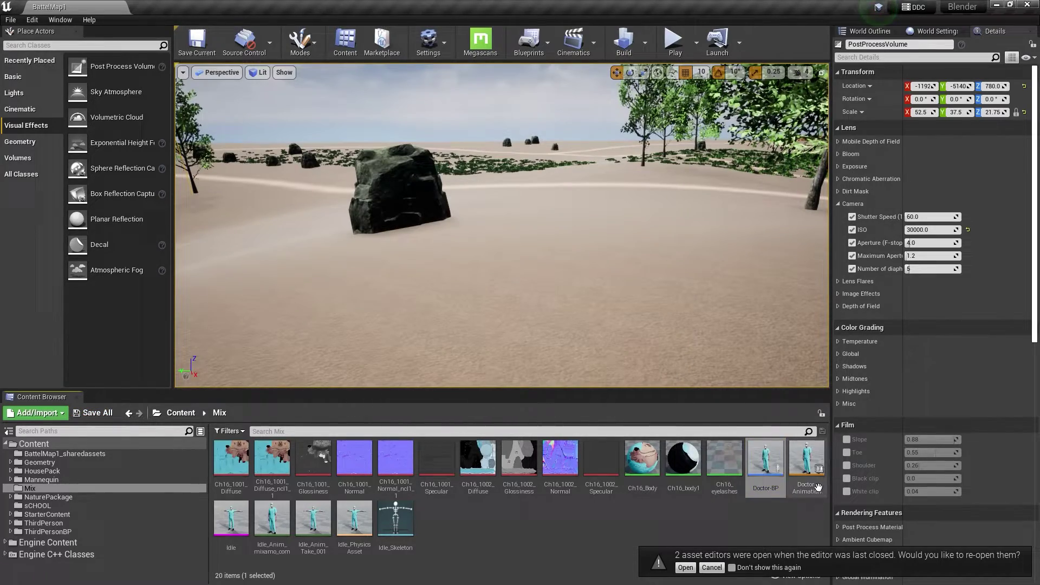
{"action": "mouse_move", "coordinate": [766, 461]}
{"action": "left_mouse_down"}
{"action": "mouse_move", "coordinate": [547, 324]}
{"action": "mouse_move", "coordinate": [485, 197]}
{"action": "left_mouse_up"}
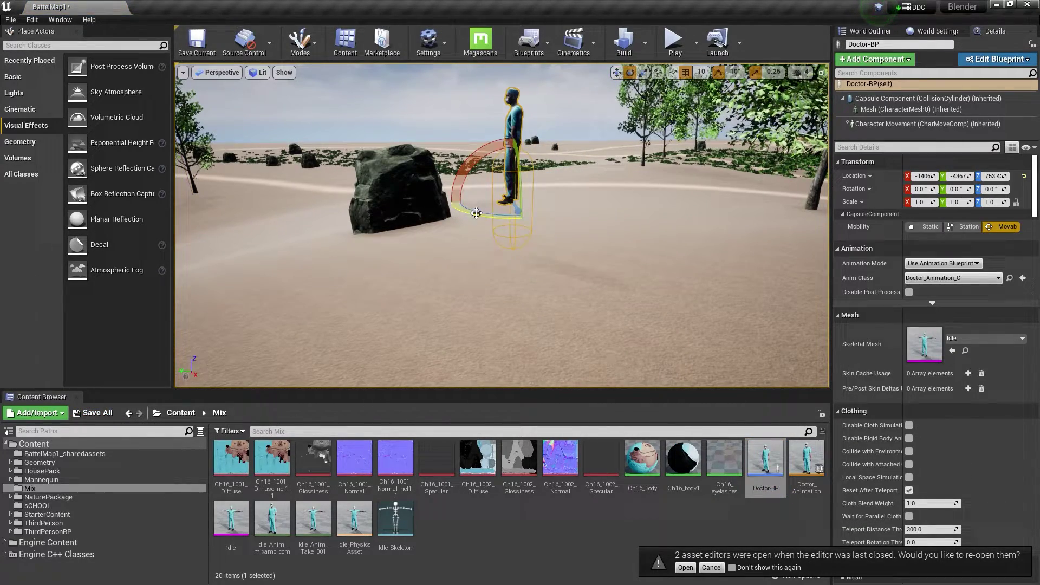
{"action": "left_click", "coordinate": [674, 41]}
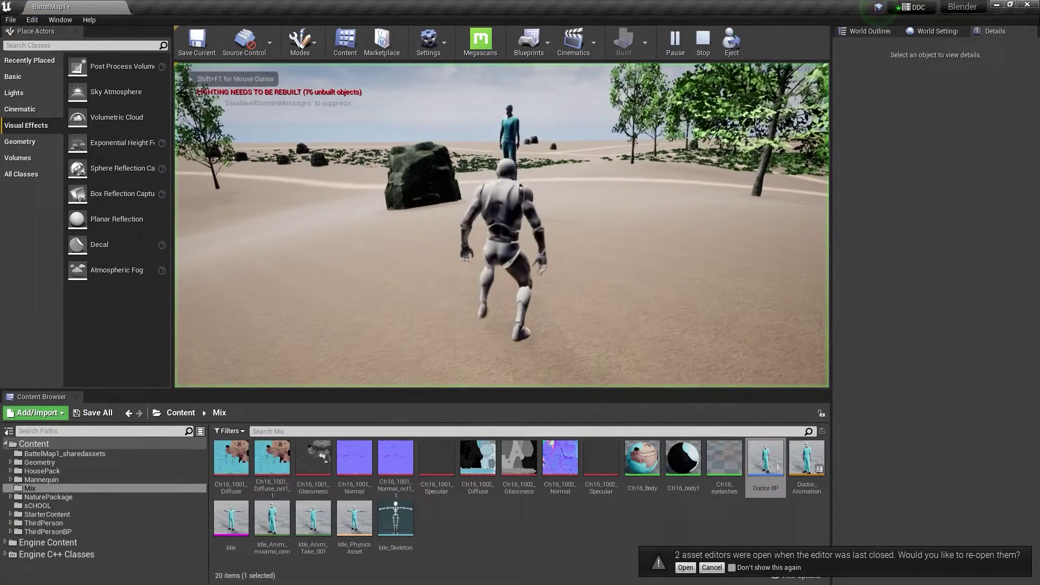
{"action": "key", "text": "Escape"}
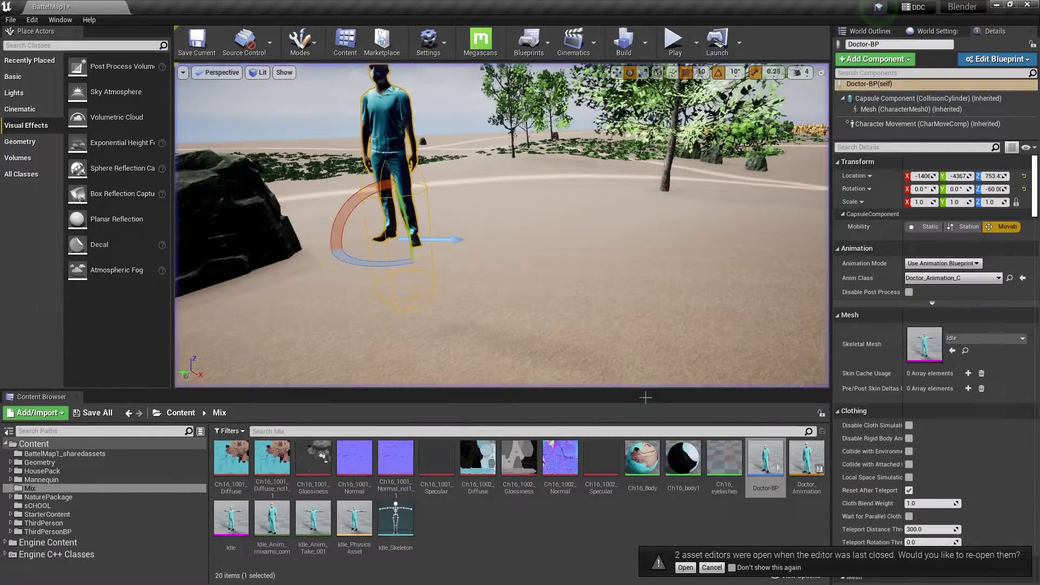
Clear the level selection, check the Mixamo page in the browser, and return to Unreal
{"action": "key", "text": "super"}
{"action": "left_click", "coordinate": [612, 211]}
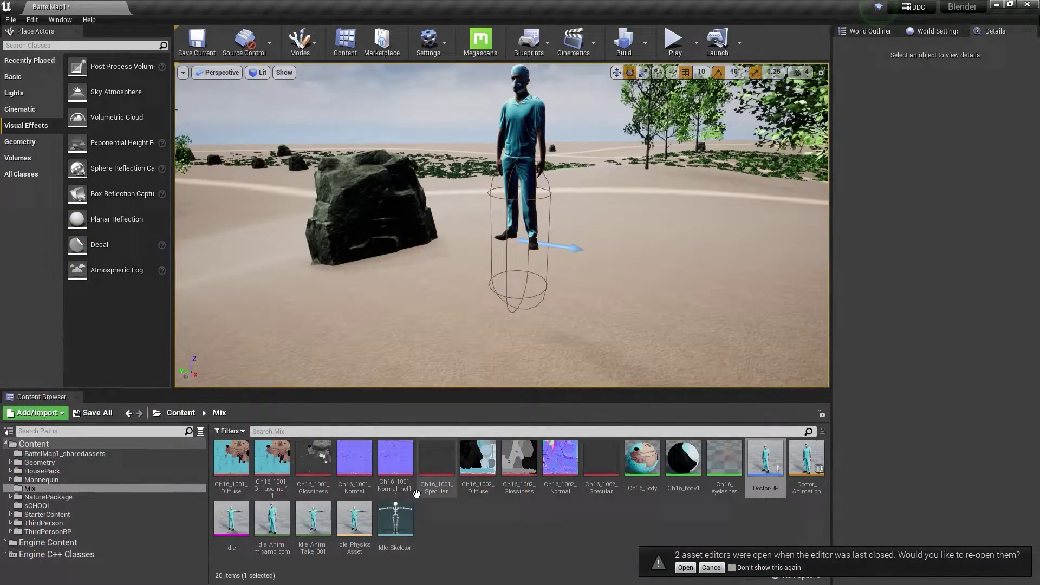
{"action": "key", "text": "super"}
{"action": "left_click", "coordinate": [514, 574]}
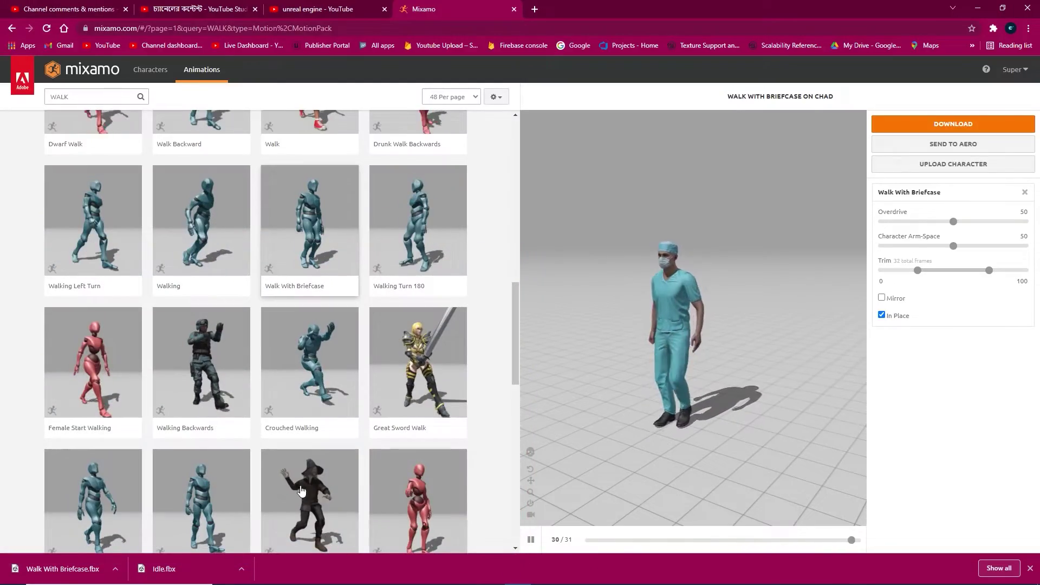
{"action": "left_click", "coordinate": [980, 7]}
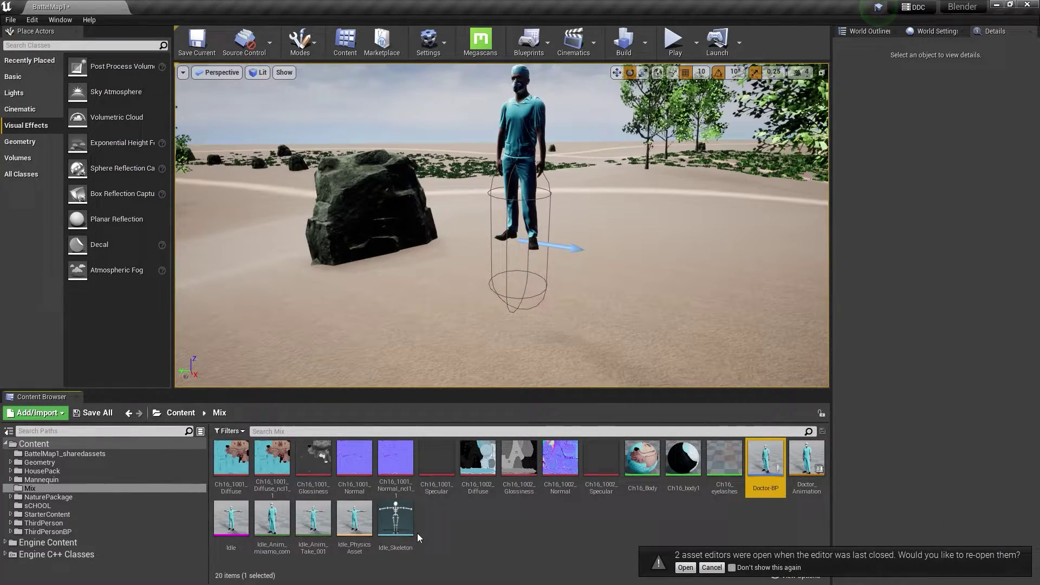
Import Walk With Briefcase.fbx into the Mix folder using Idle_Skeleton as the skeleton
{"action": "right_click", "coordinate": [464, 520]}
{"action": "left_click", "coordinate": [520, 215]}
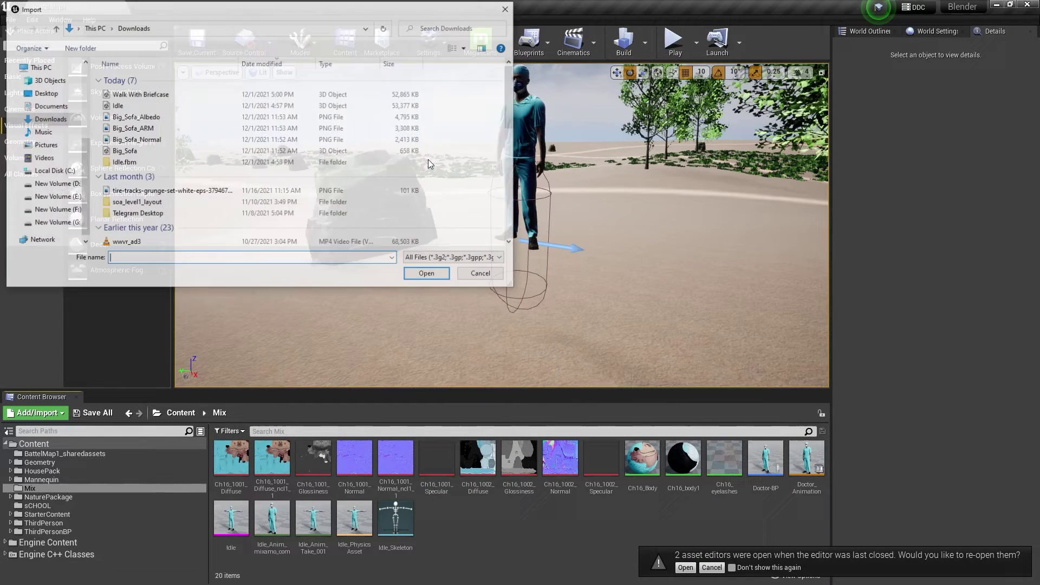
{"action": "left_click", "coordinate": [145, 95]}
{"action": "left_click", "coordinate": [425, 278]}
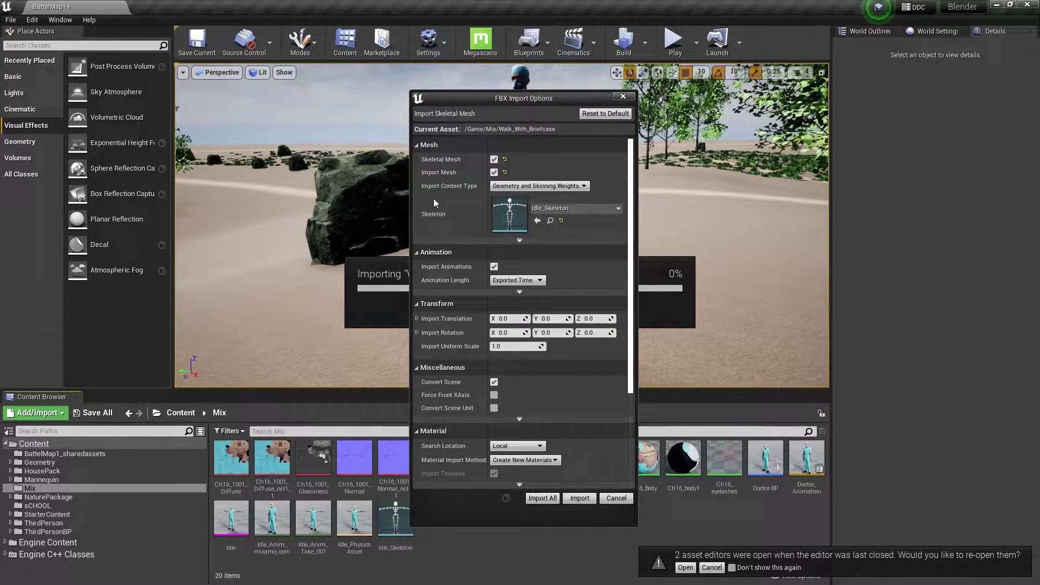
{"action": "left_click_drag", "start_coordinate": [470, 101], "coordinate": [731, 148]}
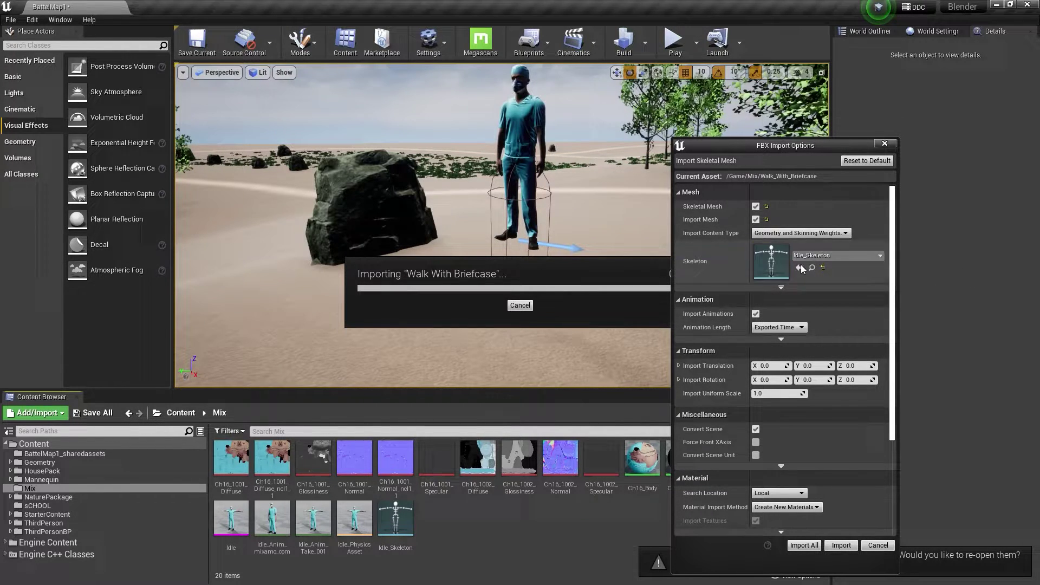
{"action": "left_click", "coordinate": [842, 545]}
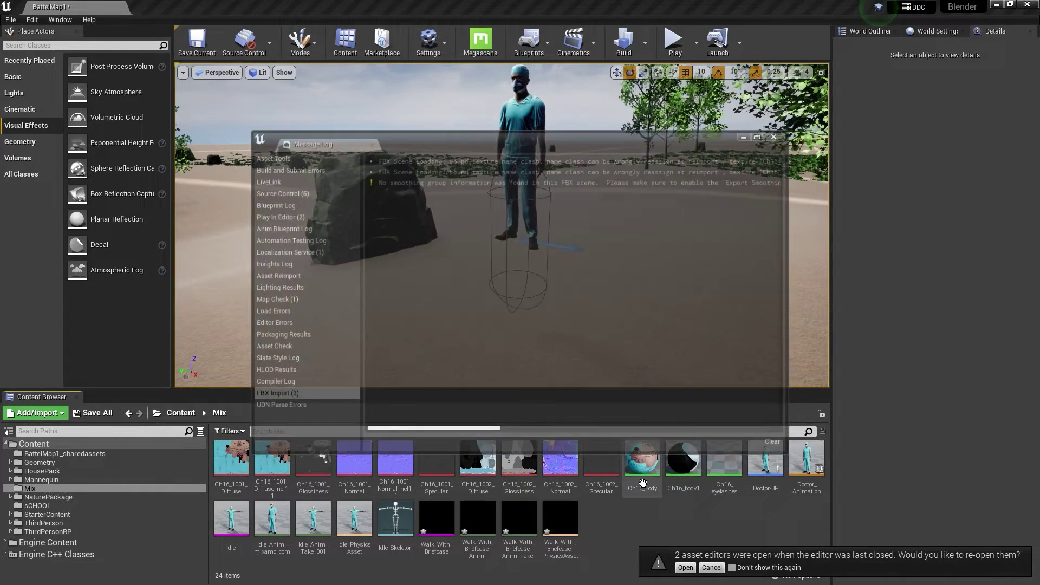
Close the import message log and save all the new packages
{"action": "left_click", "coordinate": [778, 133]}
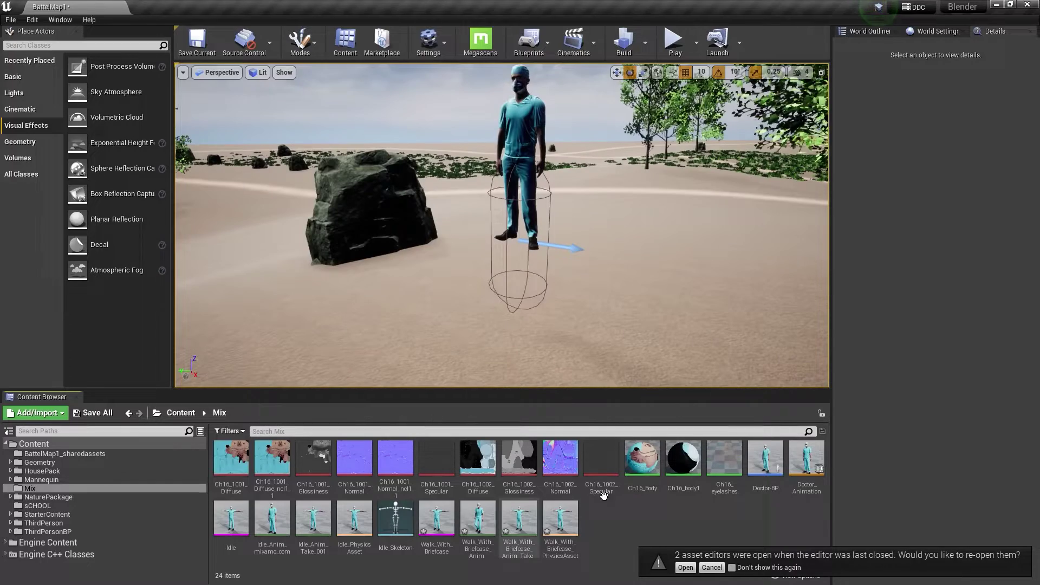
{"action": "left_click", "coordinate": [100, 417]}
{"action": "left_click", "coordinate": [618, 395]}
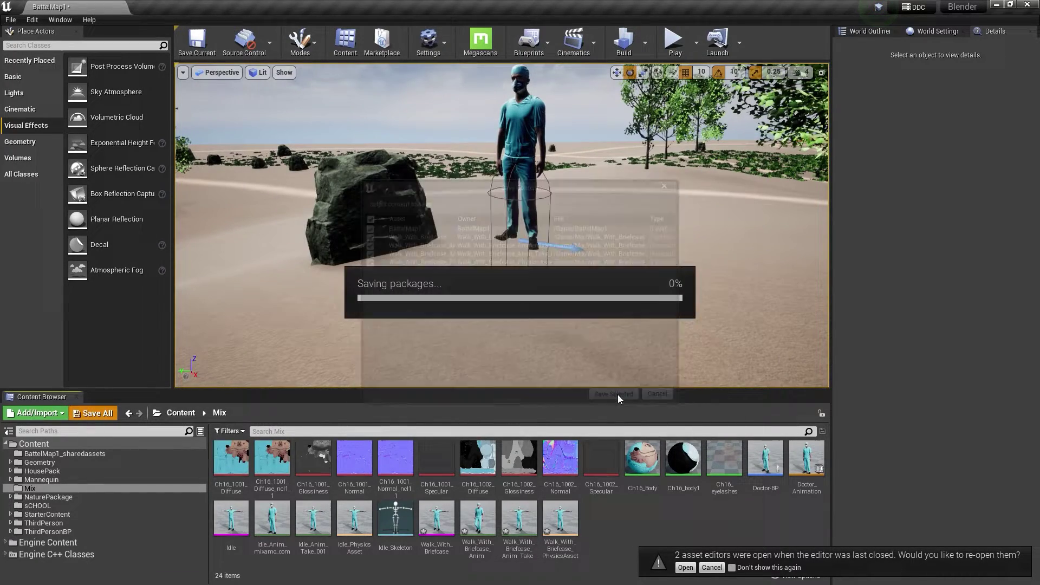
Preview Walk_With_Briefcase_Anim playing on the doctor's skeletal mesh
{"action": "double_click", "coordinate": [487, 517]}
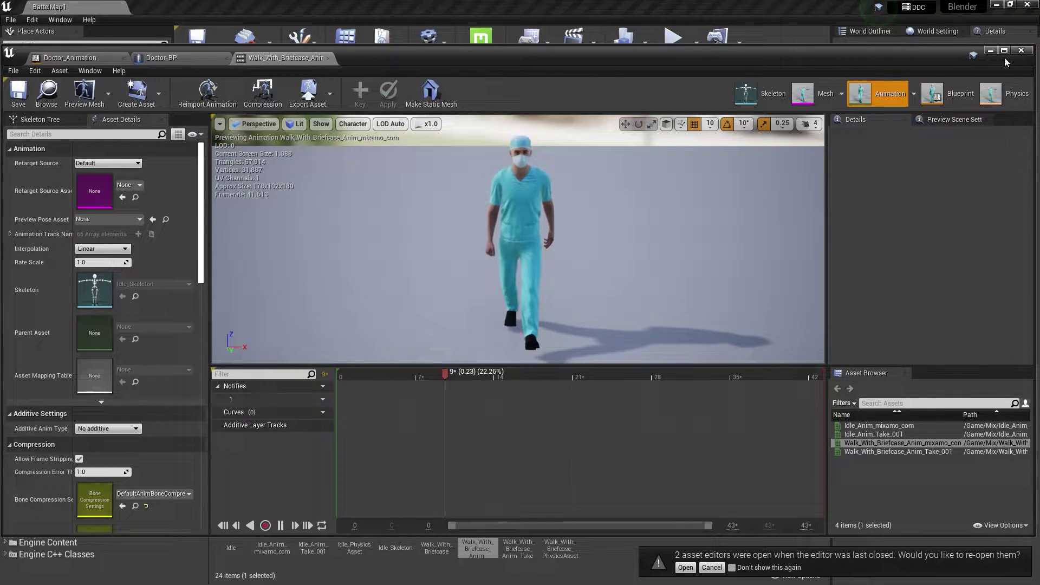
{"action": "left_click", "coordinate": [830, 94]}
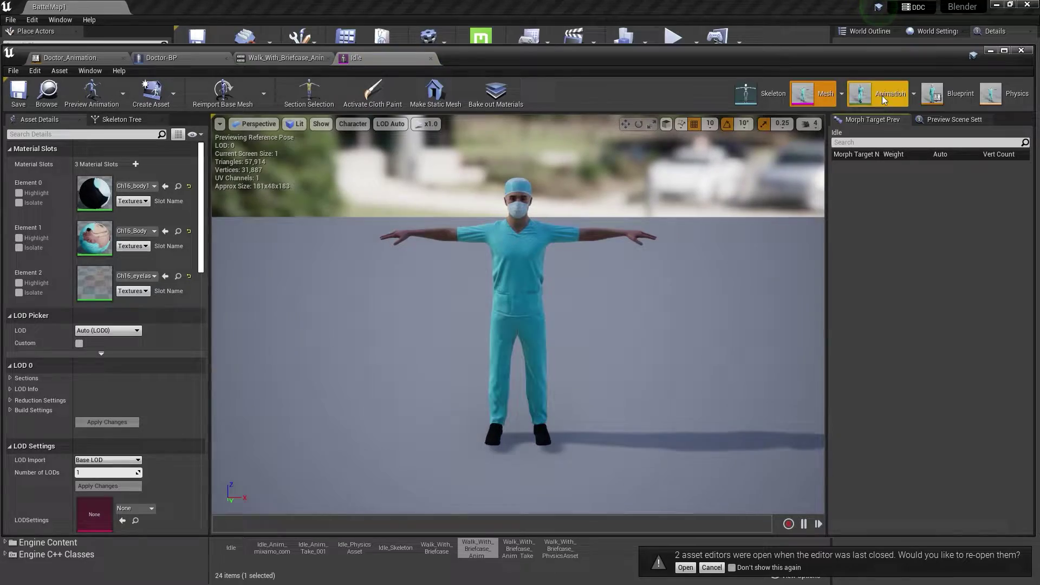
{"action": "left_click", "coordinate": [1022, 50]}
Select the extra Walk_With_Briefcase mesh, take and physics assets
{"action": "left_click", "coordinate": [440, 526]}
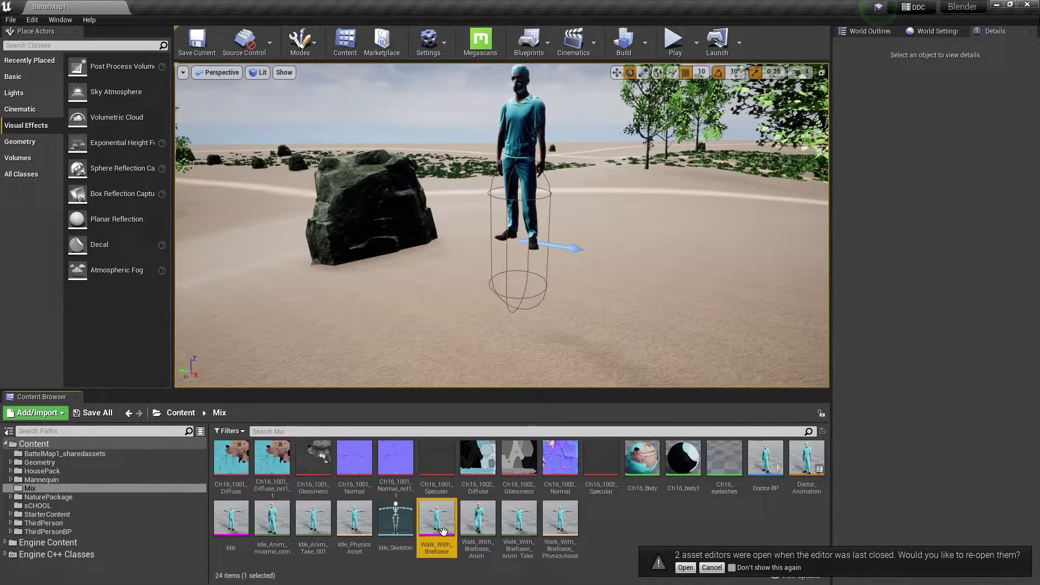
{"action": "left_click", "coordinate": [519, 518], "text": "ctrl"}
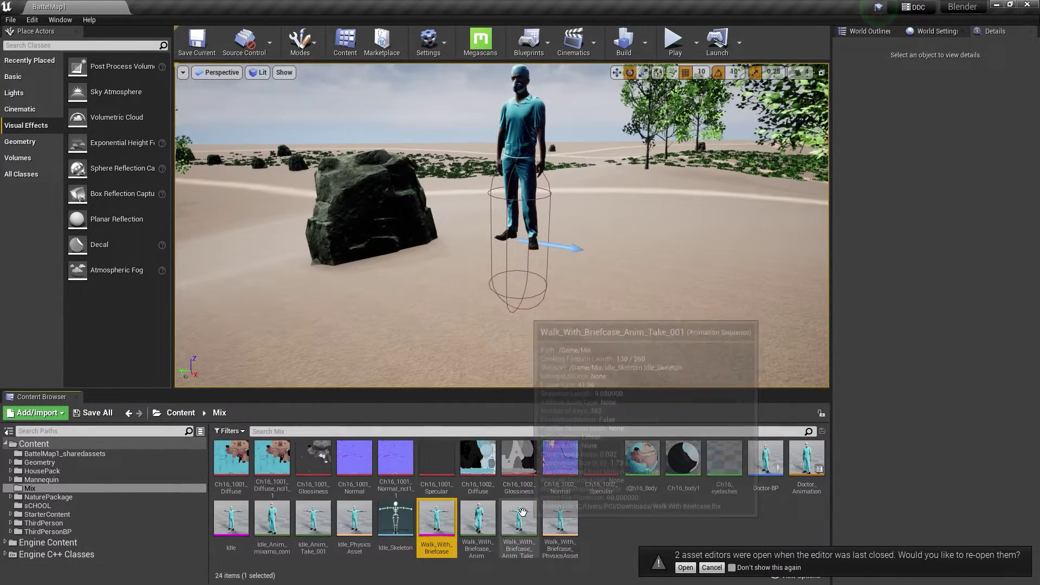
{"action": "left_click", "coordinate": [561, 517], "text": "ctrl"}
Force-delete the three extra walk assets
{"action": "right_click", "coordinate": [524, 511]}
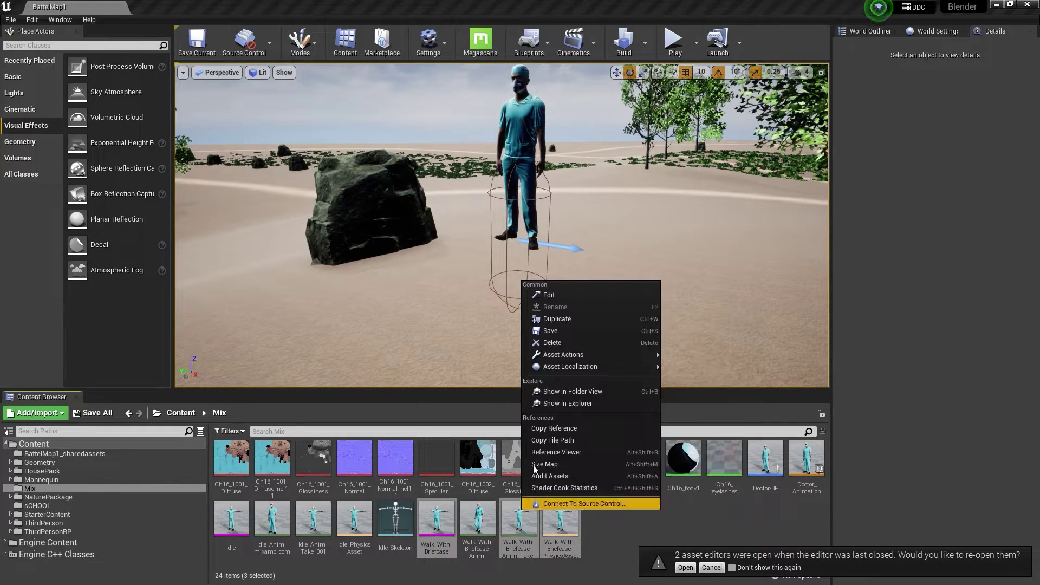
{"action": "left_click", "coordinate": [549, 341]}
{"action": "left_click", "coordinate": [498, 470]}
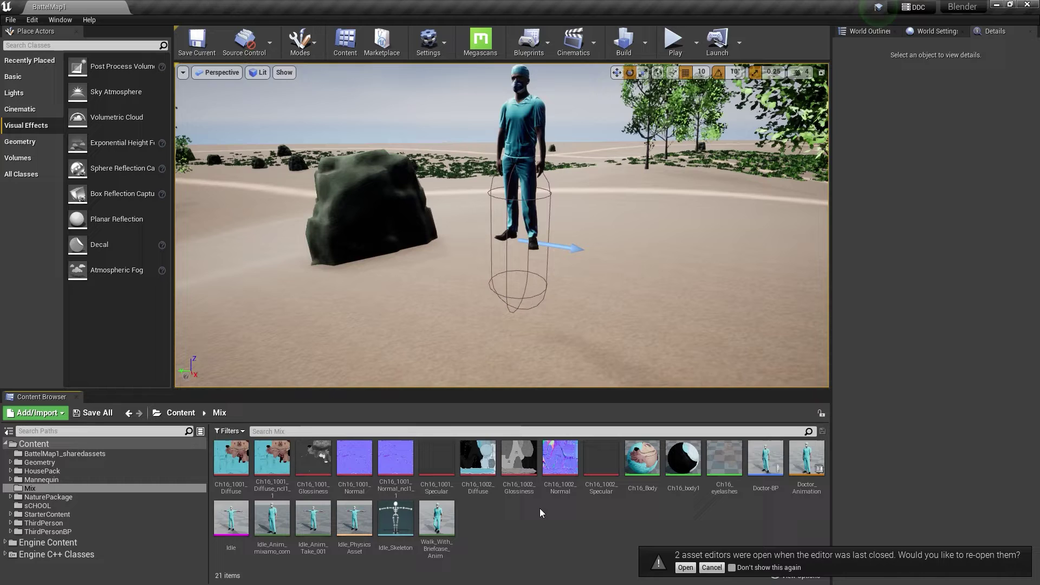
Check Walk_With_Briefcase_Anim on the doctor mesh and save it
{"action": "double_click", "coordinate": [438, 509]}
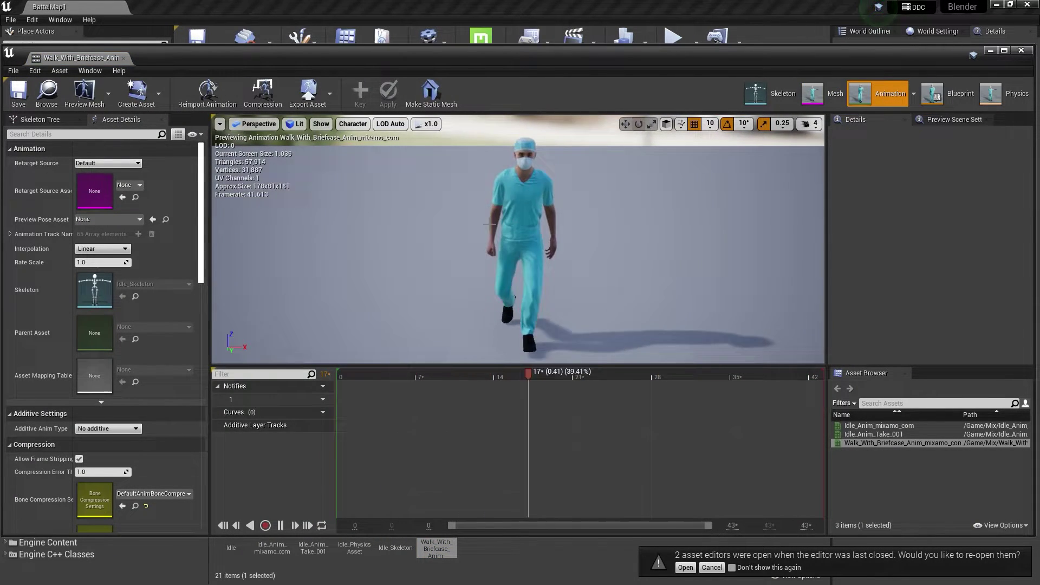
{"action": "left_click", "coordinate": [843, 97]}
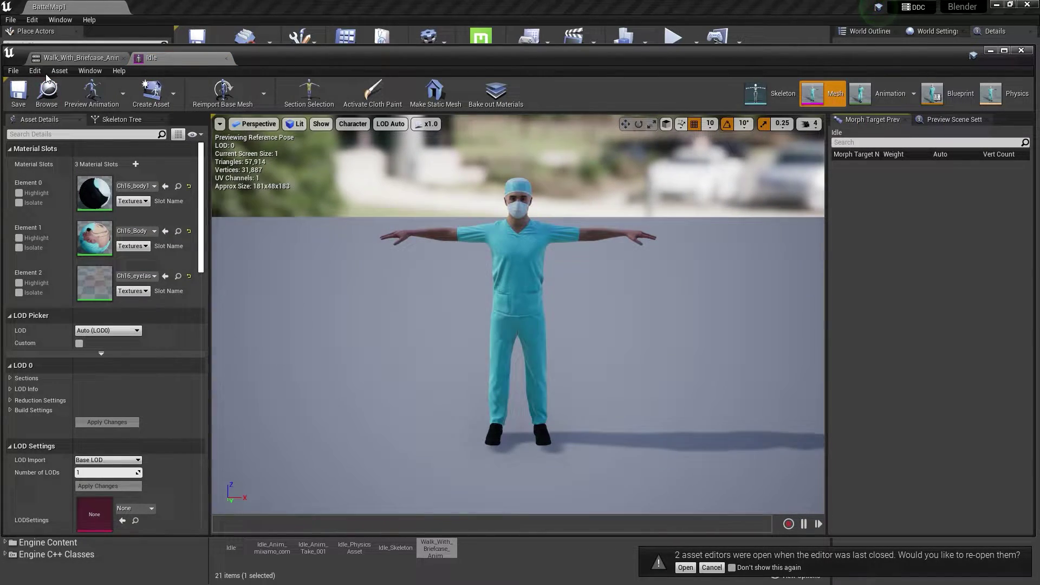
{"action": "key", "text": "ctrl+s"}
{"action": "left_click", "coordinate": [1022, 49]}
{"action": "mouse_move", "coordinate": [437, 529]}
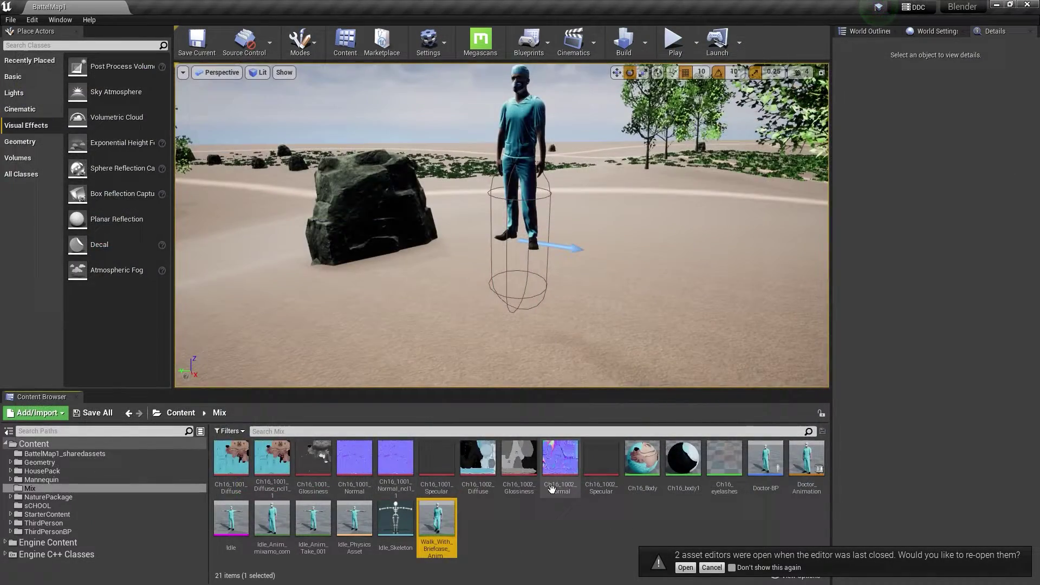
In Doctor_Animation's New State Machine, add a 'walk' state from idle and a new variable named Moving
{"action": "double_click", "coordinate": [805, 459]}
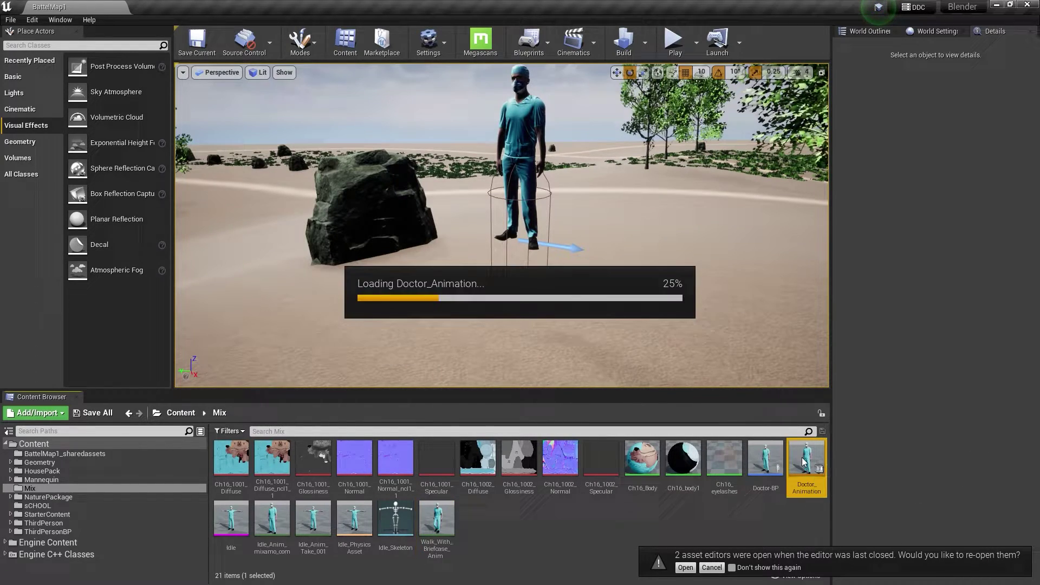
{"action": "left_click", "coordinate": [594, 137]}
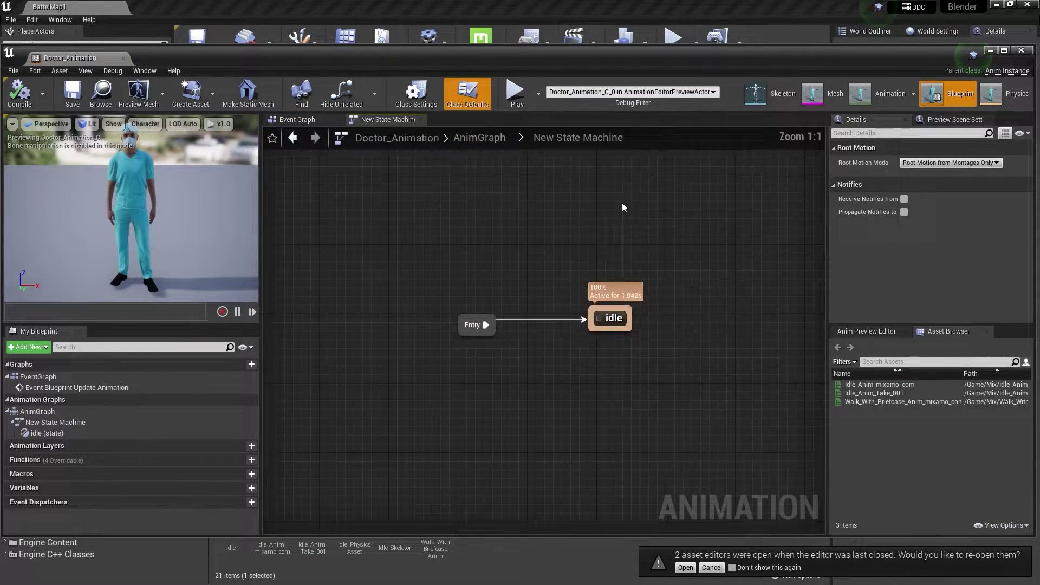
{"action": "left_click_drag", "start_coordinate": [517, 315], "coordinate": [621, 313]}
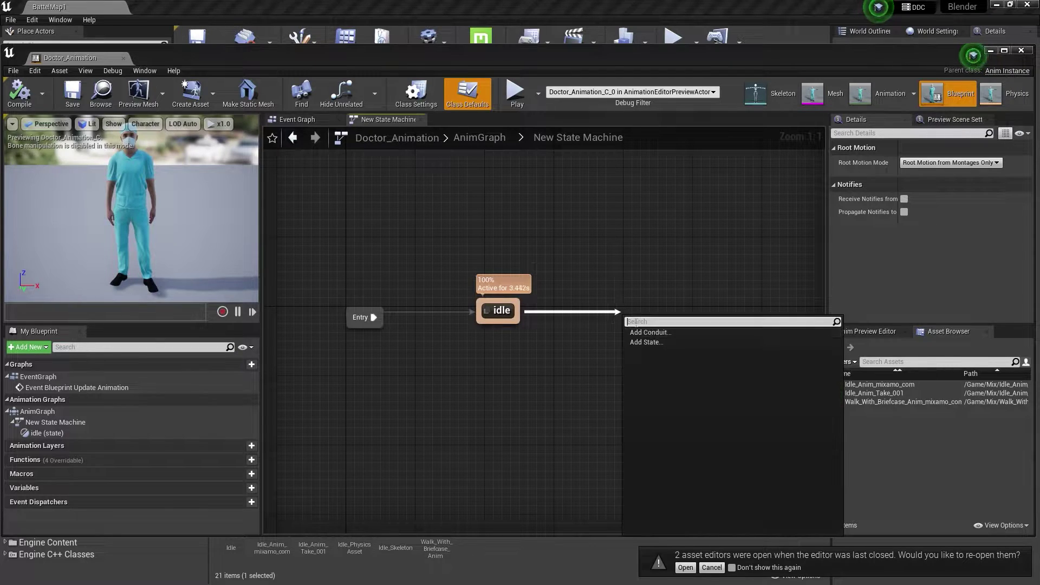
{"action": "left_click", "coordinate": [656, 341]}
{"action": "type", "text": "walk"}
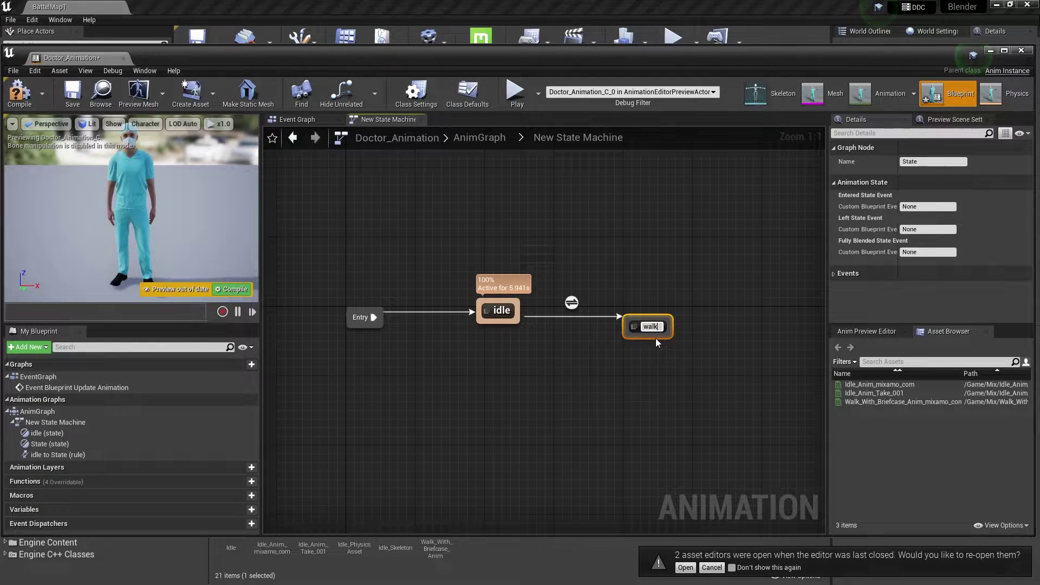
{"action": "key", "text": "Return"}
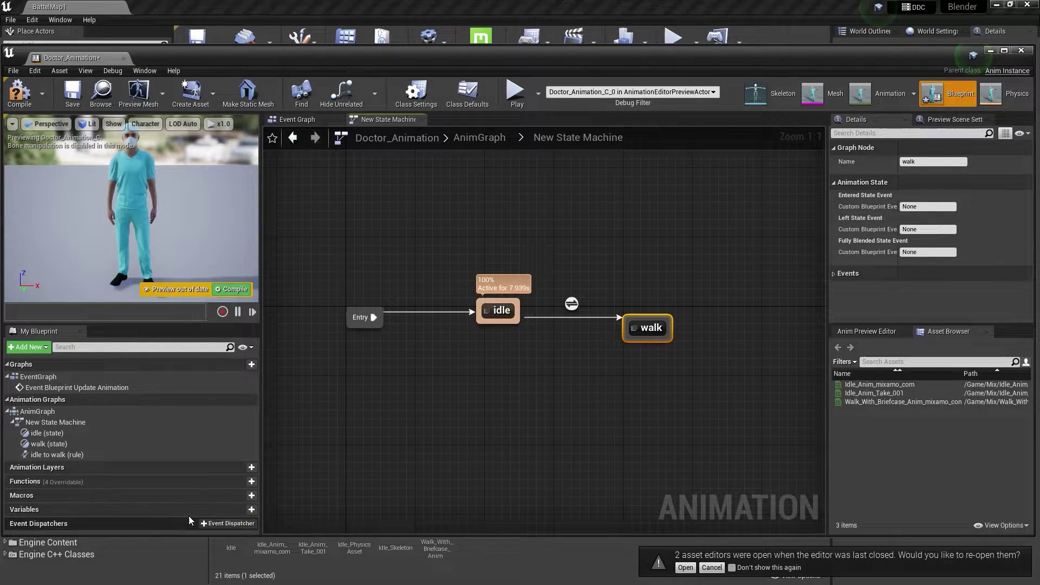
{"action": "left_click", "coordinate": [241, 511]}
{"action": "type", "text": "Movin"}
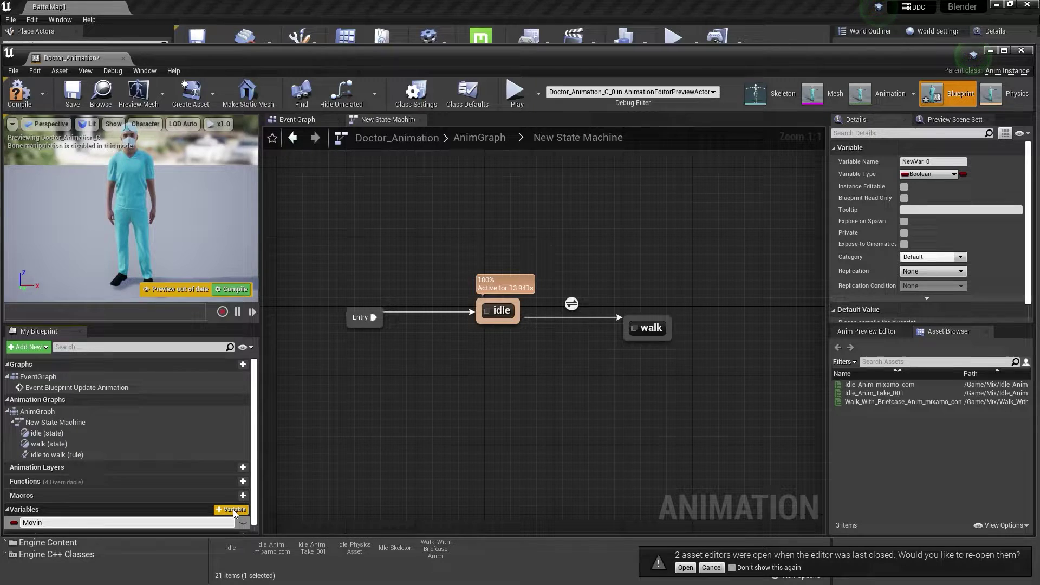
{"action": "type", "text": "g"}
Confirm the Moving Boolean, link walk back to idle, and put Moving into the idle-to-walk rule
{"action": "key", "text": "Return"}
{"action": "left_click_drag", "start_coordinate": [627, 327], "coordinate": [526, 315]}
{"action": "double_click", "coordinate": [567, 300]}
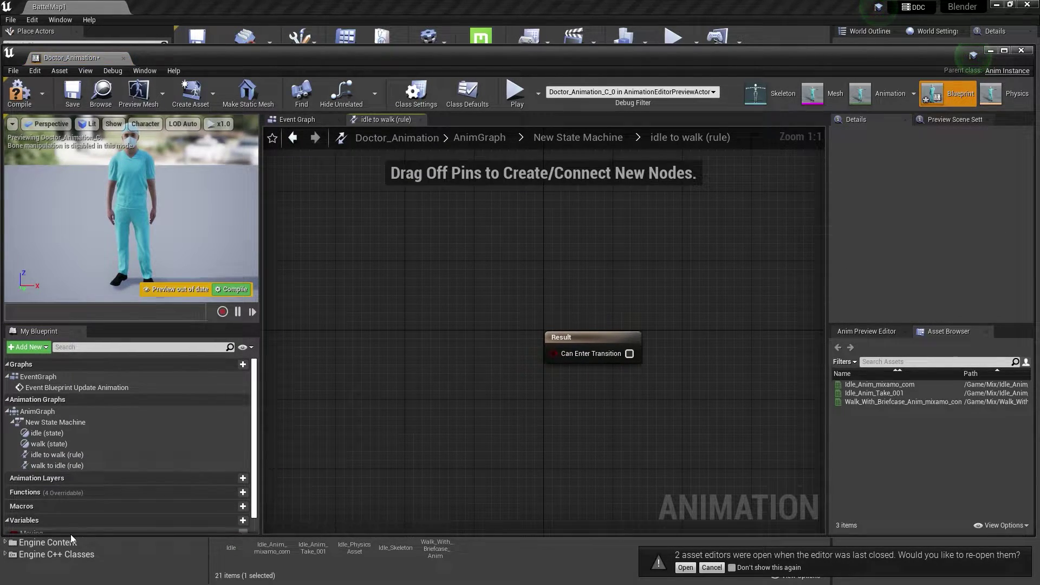
{"action": "scroll", "coordinate": [42, 511], "scroll_direction": "down", "scroll_amount": 2}
{"action": "left_click_drag", "start_coordinate": [51, 513], "coordinate": [556, 355]}
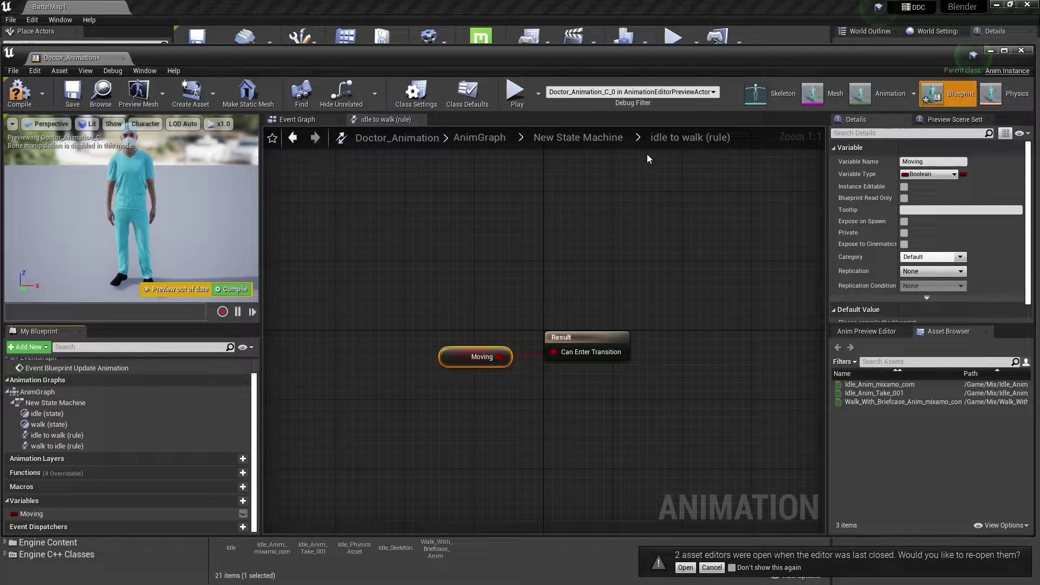
{"action": "left_click", "coordinate": [591, 138]}
Wire NOT Moving into the walk-to-idle Can Enter Transition and save
{"action": "double_click", "coordinate": [630, 352]}
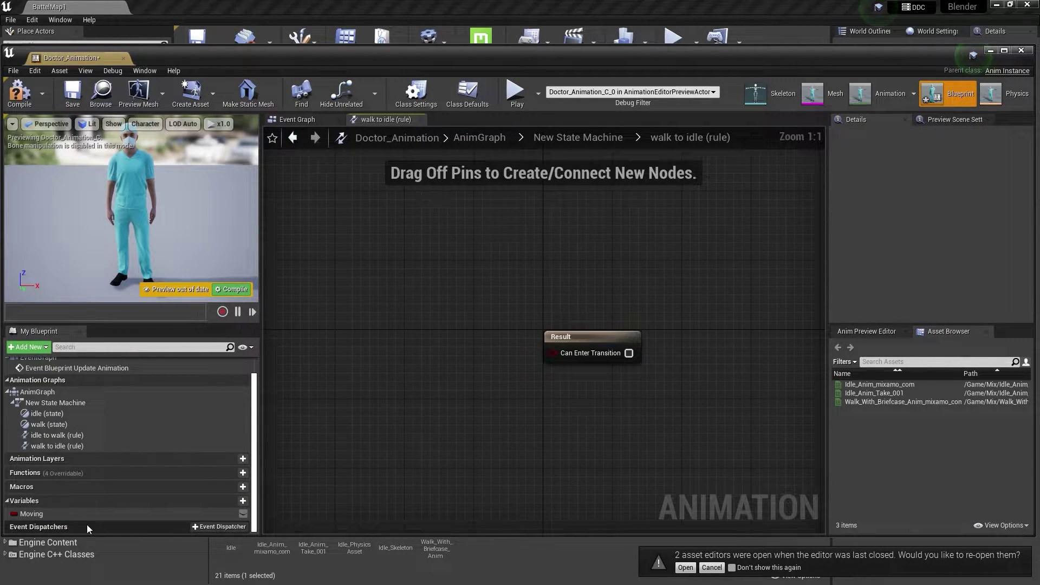
{"action": "left_click_drag", "start_coordinate": [33, 513], "coordinate": [346, 342]}
{"action": "left_click", "coordinate": [370, 357]}
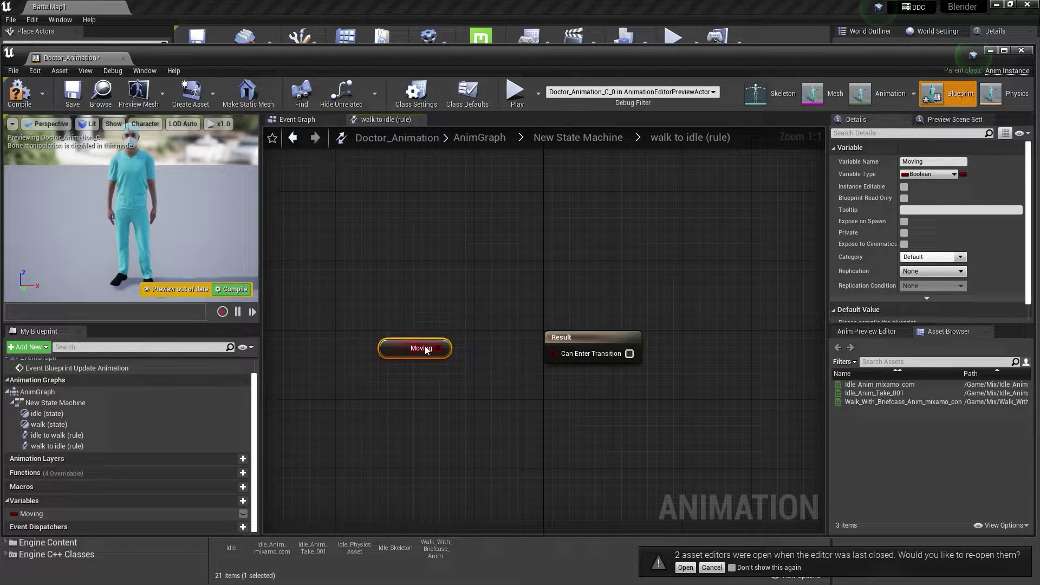
{"action": "left_click_drag", "start_coordinate": [438, 348], "coordinate": [479, 324]}
{"action": "type", "text": "bot"}
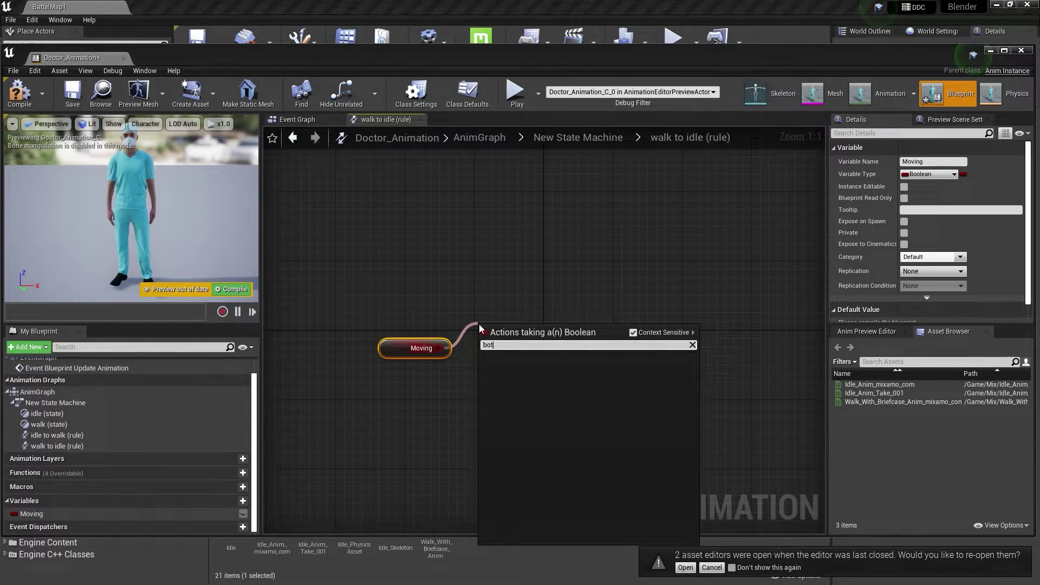
{"action": "key", "text": "BackSpace"}
{"action": "key", "text": "BackSpace"}
{"action": "key", "text": "BackSpace"}
{"action": "type", "text": "not"}
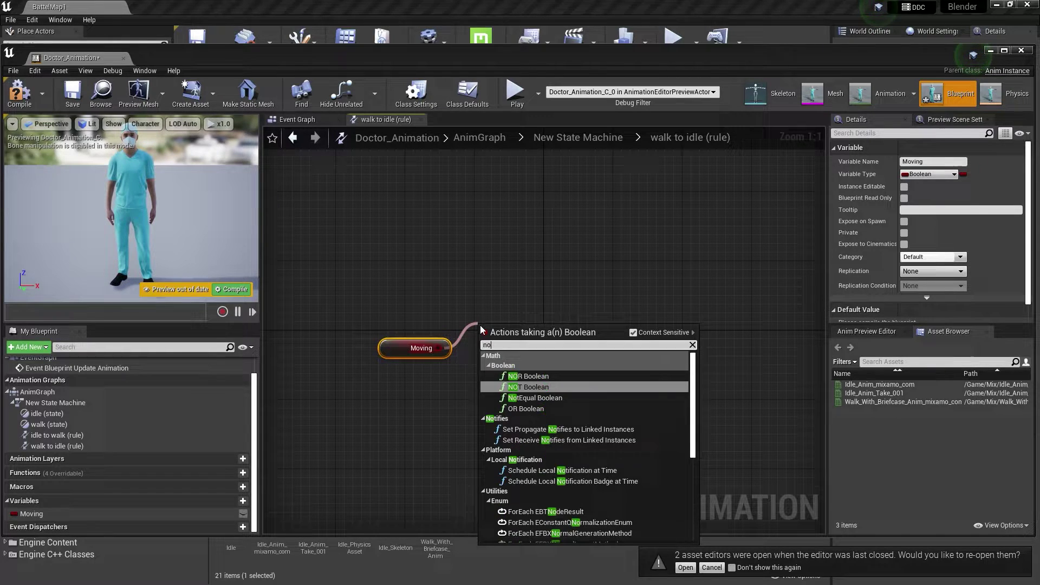
{"action": "key", "text": "Return"}
{"action": "left_click_drag", "start_coordinate": [553, 354], "coordinate": [600, 336]}
{"action": "left_click", "coordinate": [549, 336]}
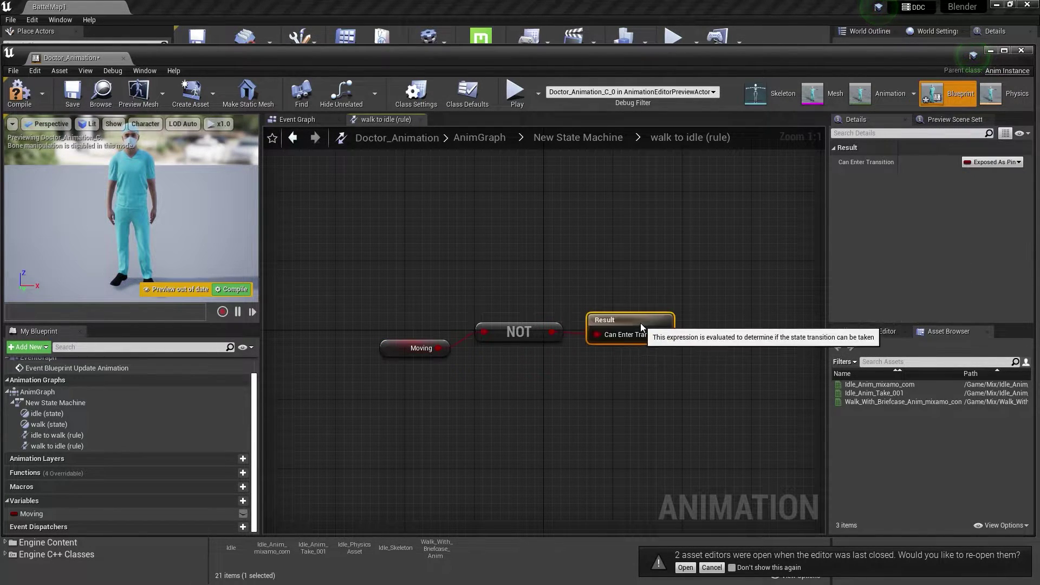
{"action": "left_click", "coordinate": [61, 95]}
{"action": "left_click", "coordinate": [593, 136]}
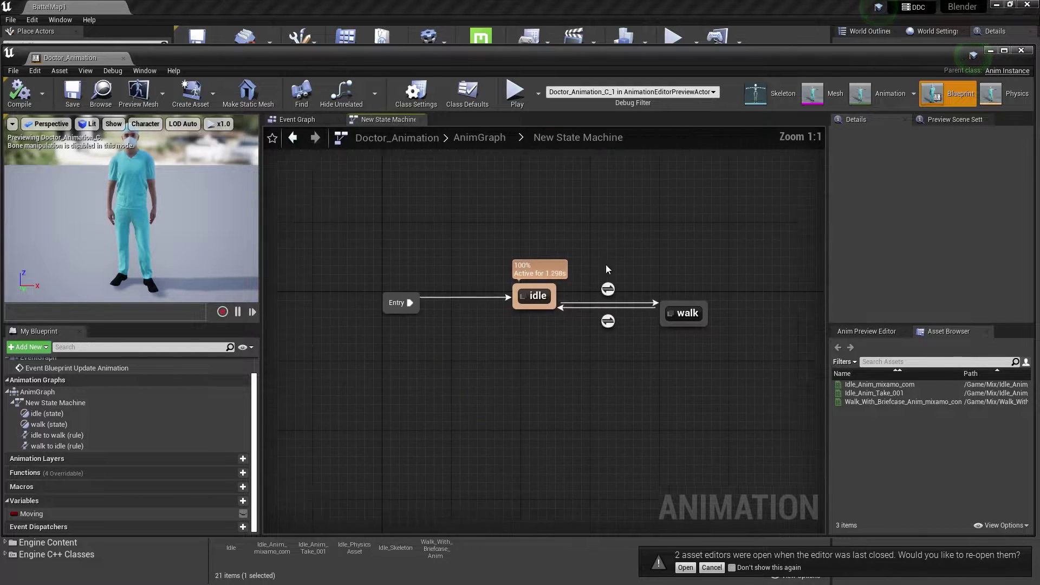
In the Event Graph, cast Try Get Pawn Owner to Doctor-BP on every animation update
{"action": "left_click", "coordinate": [298, 121]}
{"action": "left_click_drag", "start_coordinate": [546, 309], "coordinate": [550, 311]}
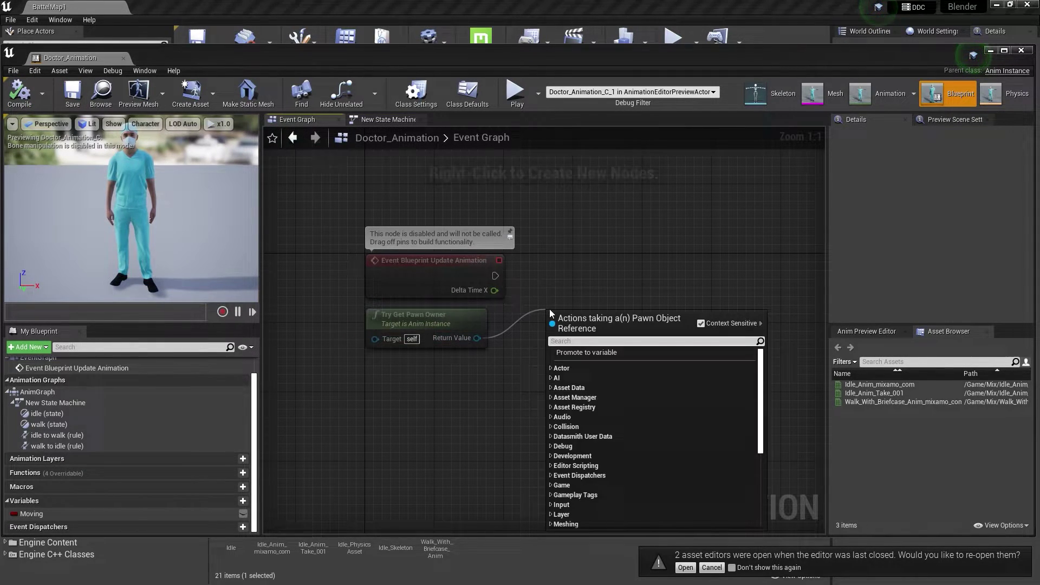
{"action": "type", "text": "cast"}
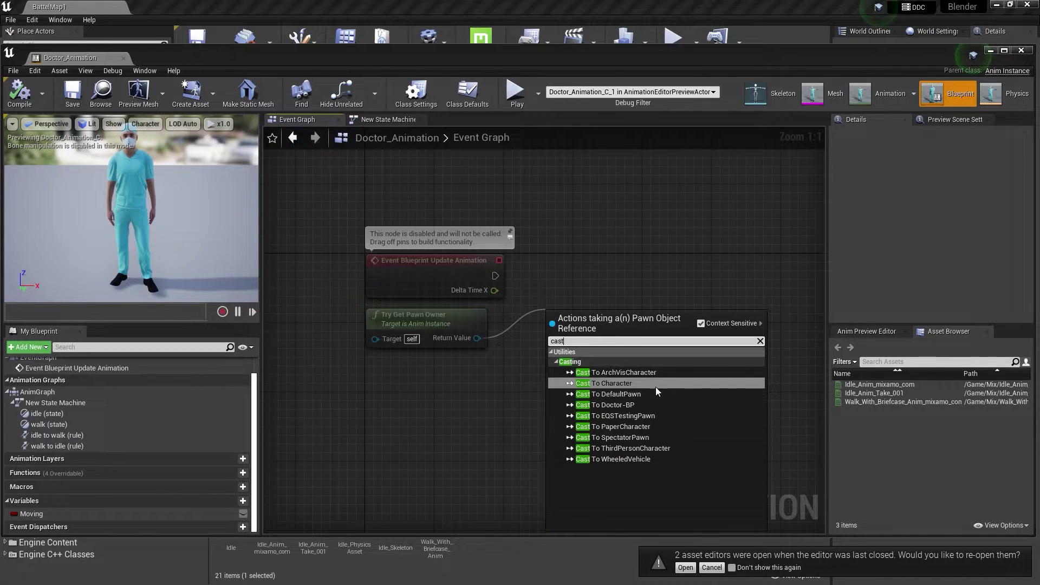
{"action": "left_click", "coordinate": [645, 405]}
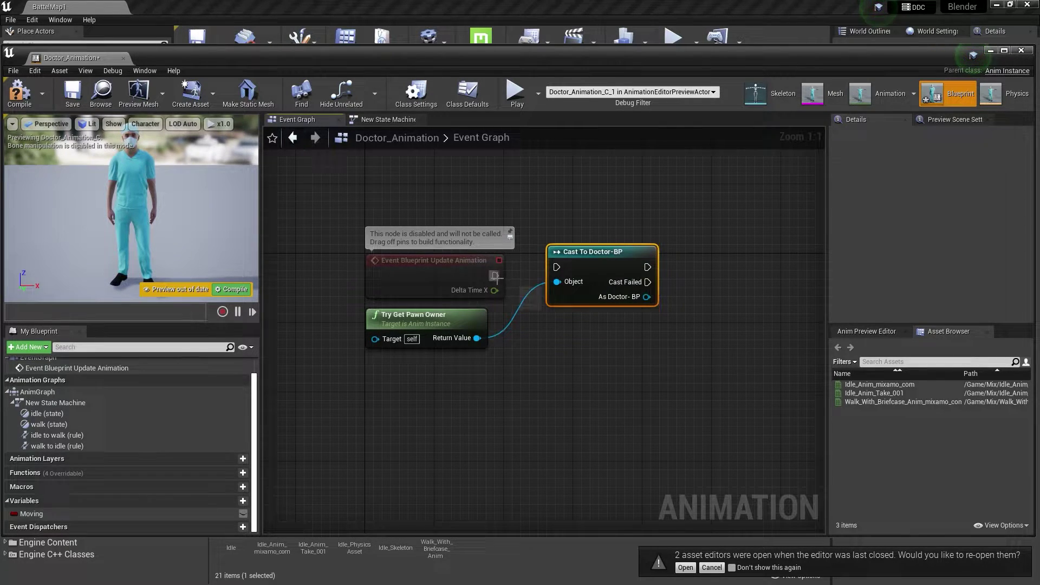
{"action": "left_click_drag", "start_coordinate": [558, 272], "coordinate": [559, 269]}
Add a Get Velocity node on the pawn owner
{"action": "left_click_drag", "start_coordinate": [468, 339], "coordinate": [584, 375]}
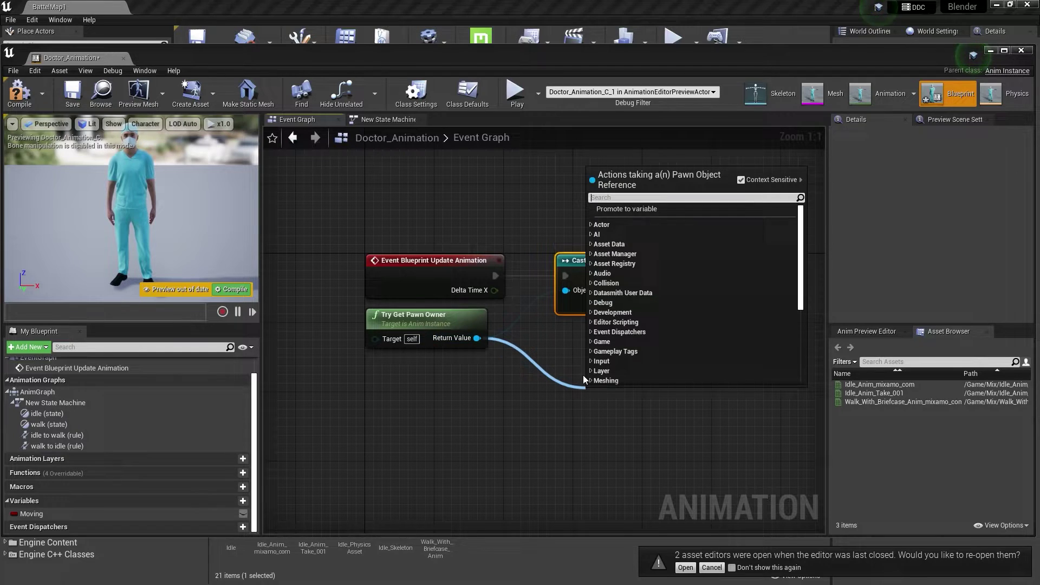
{"action": "type", "text": "get"}
{"action": "key", "text": "BackSpace"}
{"action": "key", "text": "BackSpace"}
{"action": "key", "text": "BackSpace"}
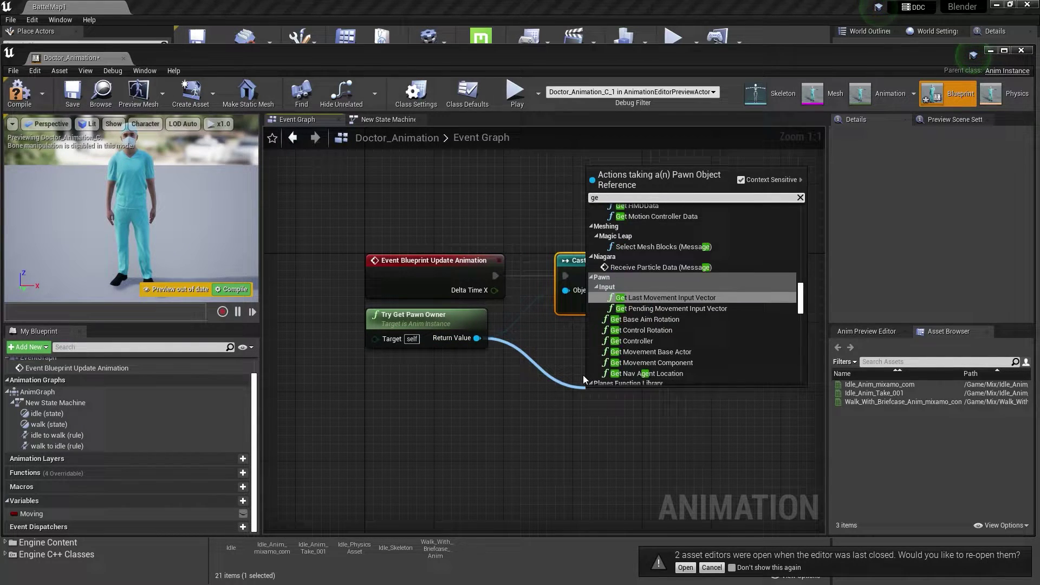
{"action": "type", "text": "vec"}
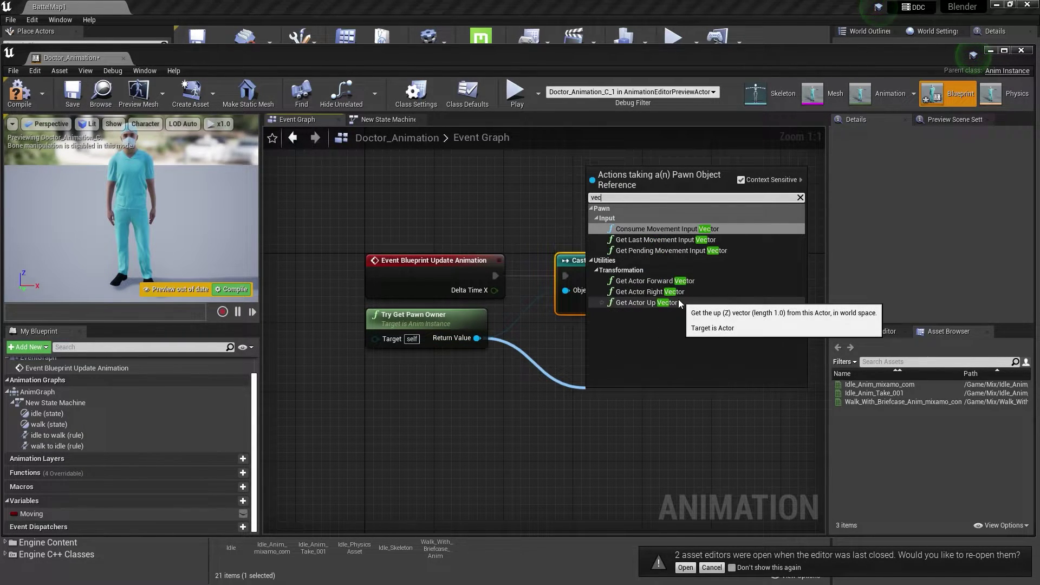
{"action": "key", "text": "BackSpace"}
{"action": "key", "text": "BackSpace"}
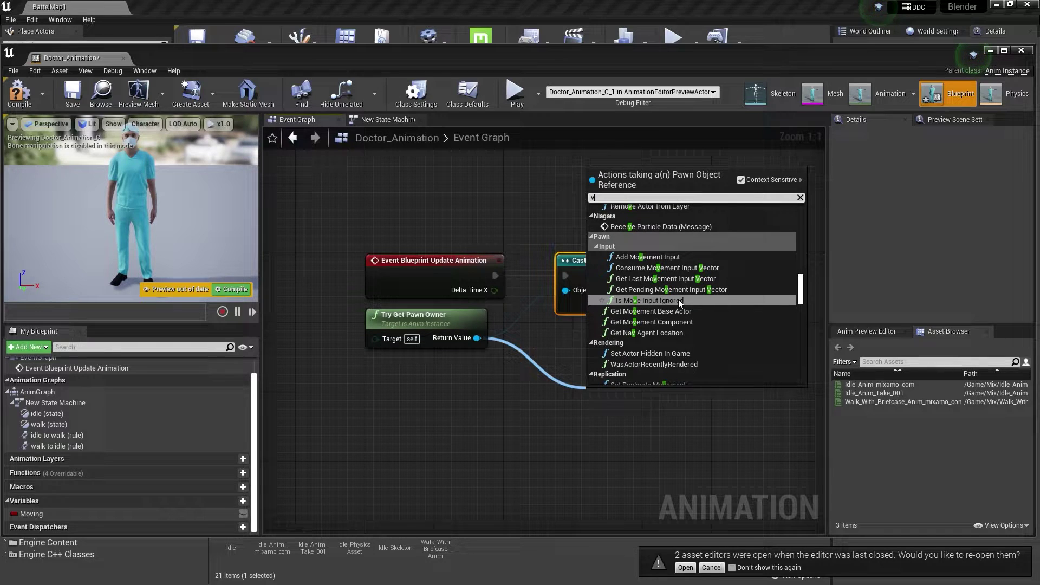
{"action": "type", "text": "ec"}
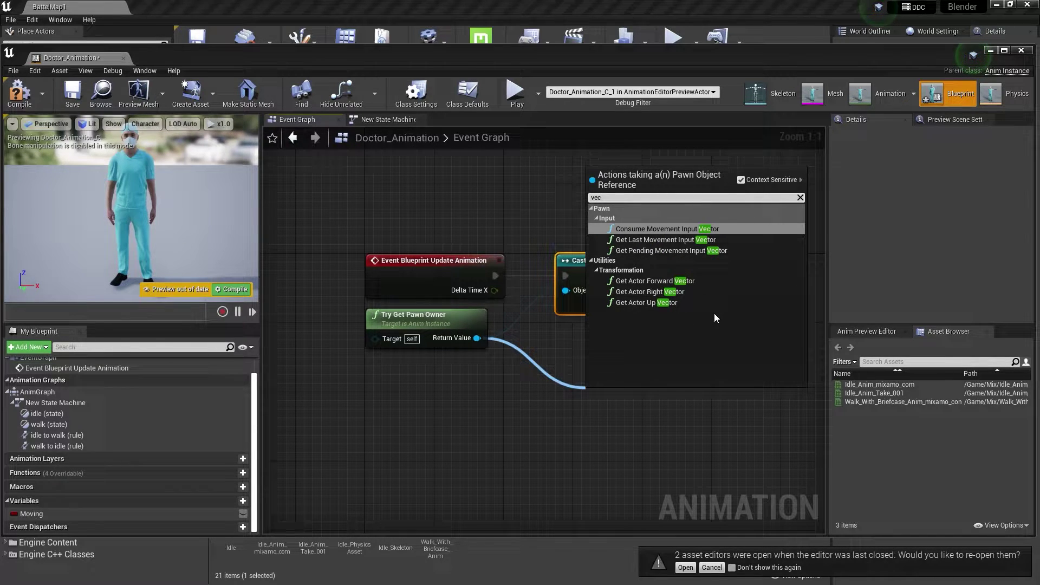
{"action": "left_click_drag", "start_coordinate": [477, 338], "coordinate": [521, 364]}
{"action": "type", "text": "g"}
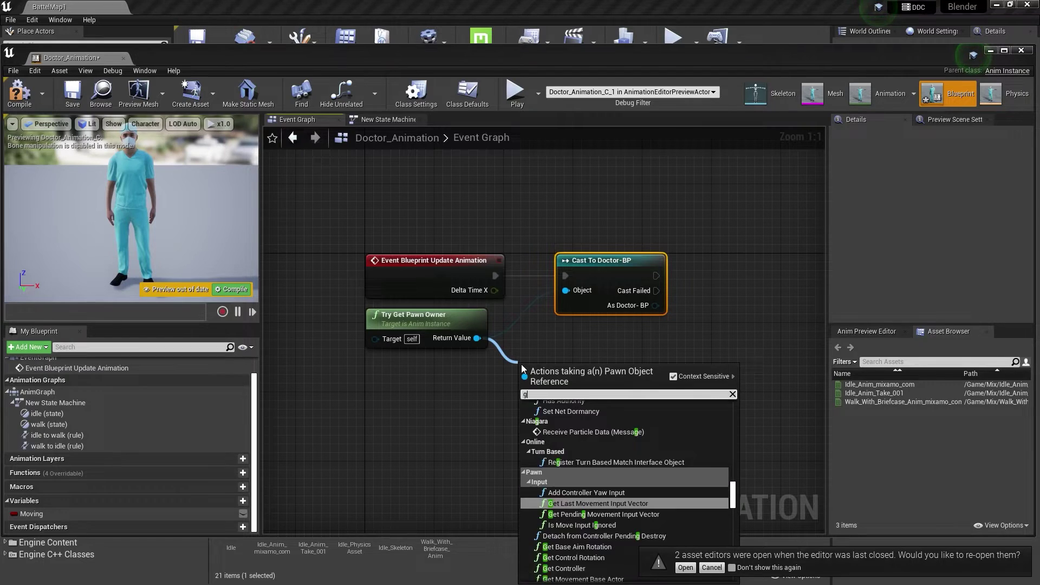
{"action": "type", "text": "et ve"}
{"action": "key", "text": "BackSpace"}
{"action": "key", "text": "BackSpace"}
{"action": "key", "text": "BackSpace"}
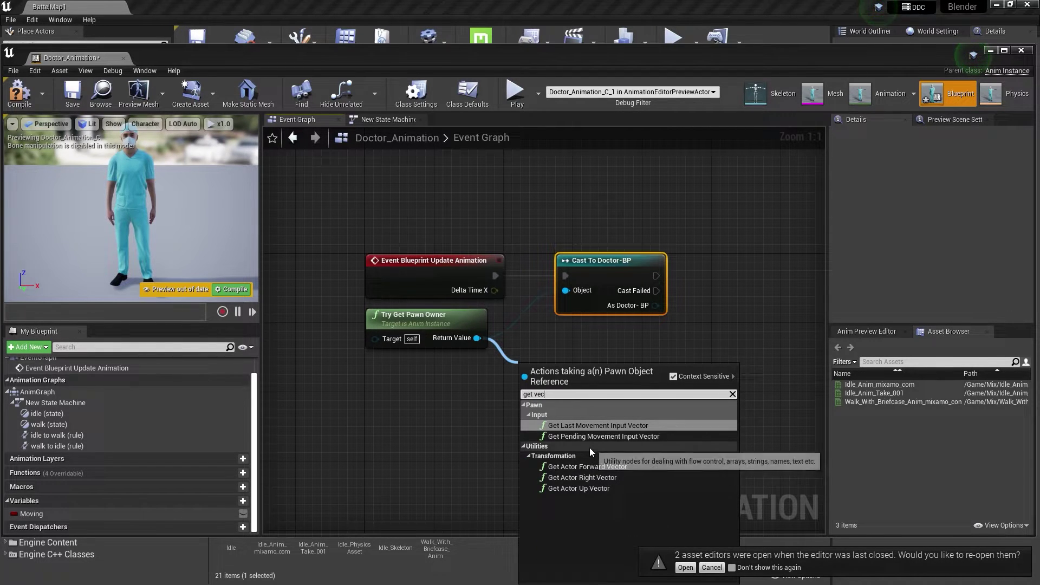
{"action": "key", "text": "BackSpace"}
{"action": "key", "text": "BackSpace"}
{"action": "key", "text": "BackSpace"}
{"action": "scroll", "coordinate": [586, 504], "scroll_direction": "up", "scroll_amount": 2}
{"action": "scroll", "coordinate": [588, 487], "scroll_direction": "up", "scroll_amount": 2}
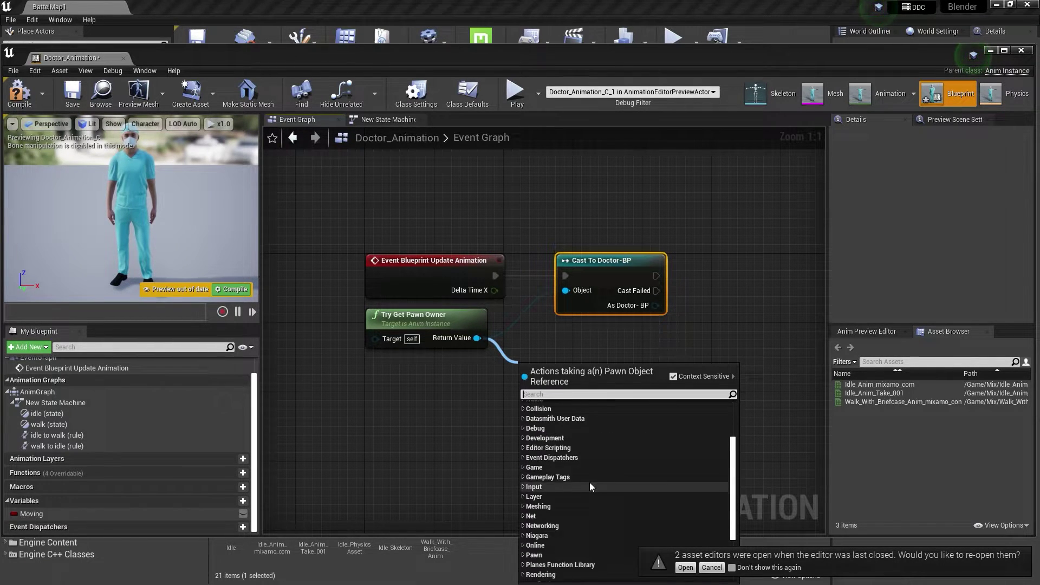
{"action": "scroll", "coordinate": [587, 477], "scroll_direction": "up", "scroll_amount": 2}
{"action": "type", "text": "get"}
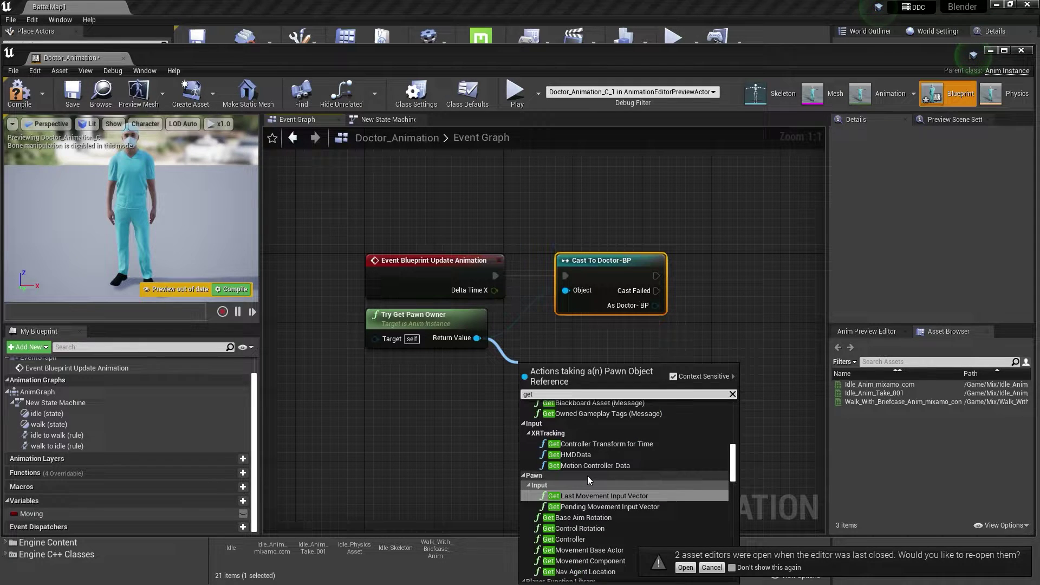
{"action": "type", "text": " ve"}
{"action": "scroll", "coordinate": [587, 475], "scroll_direction": "down", "scroll_amount": 2}
{"action": "left_click", "coordinate": [597, 559]}
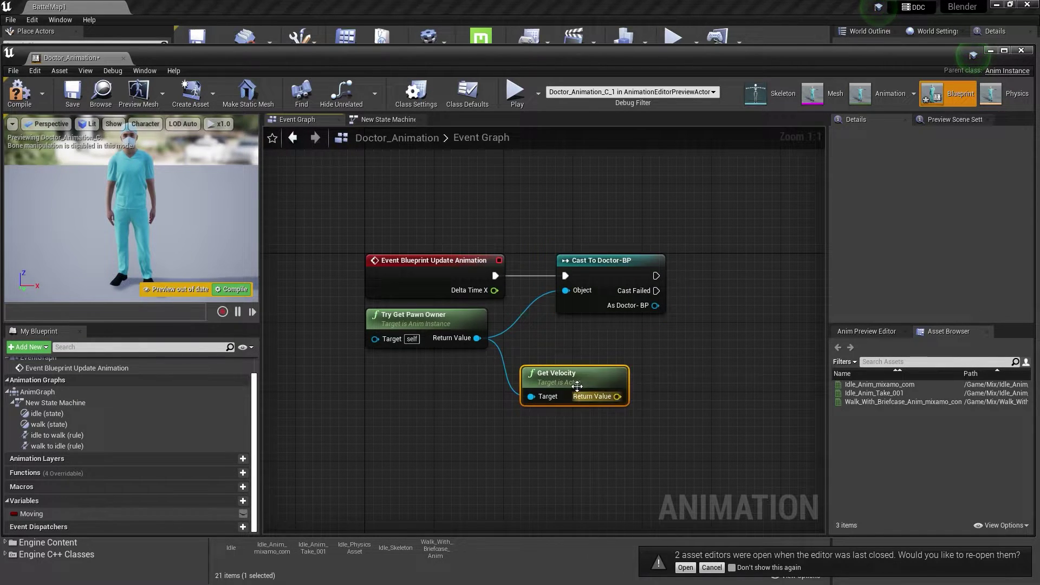
Take the velocity's VectorLength and test whether it is >= 0.1
{"action": "left_click_drag", "start_coordinate": [635, 388], "coordinate": [715, 397]}
{"action": "type", "text": "le"}
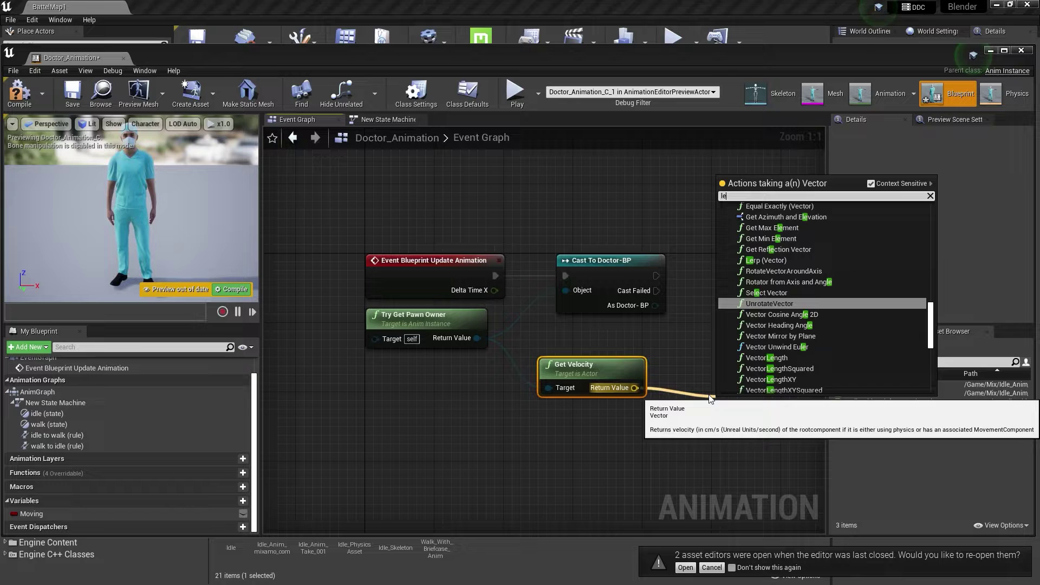
{"action": "type", "text": "n"}
{"action": "left_click", "coordinate": [778, 287]}
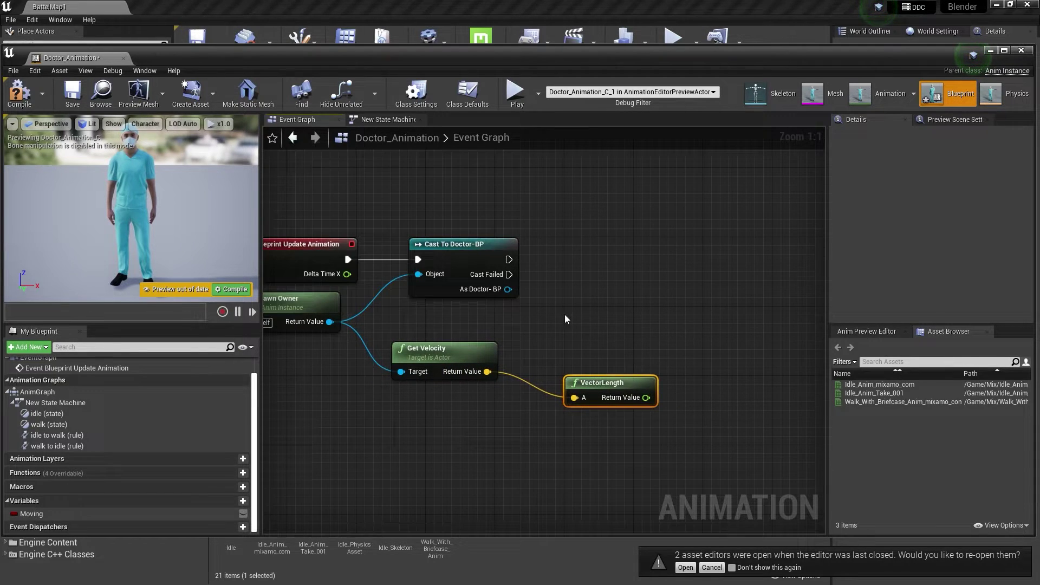
{"action": "left_click_drag", "start_coordinate": [579, 378], "coordinate": [543, 351]}
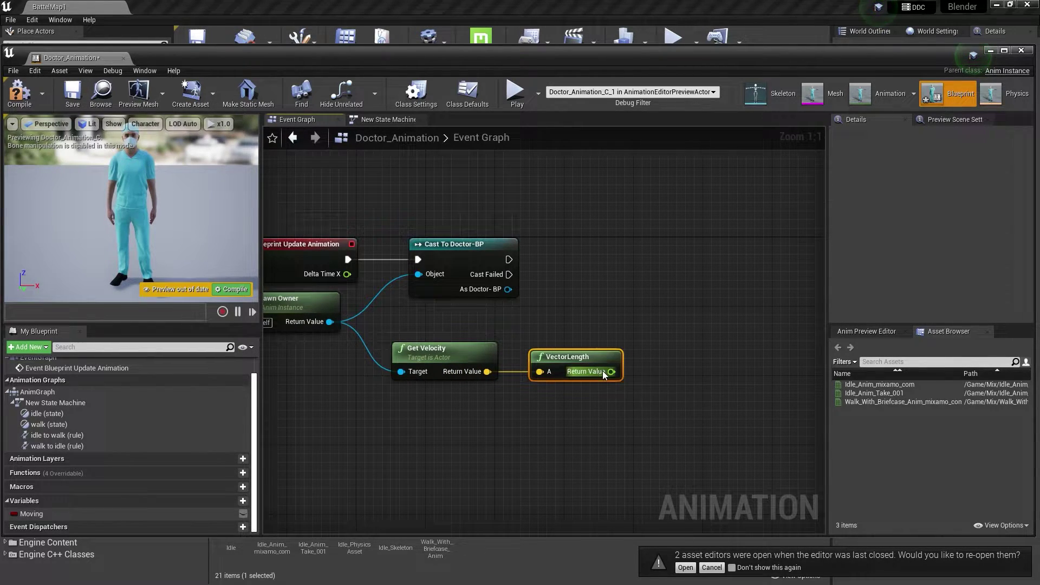
{"action": "left_click_drag", "start_coordinate": [669, 364], "coordinate": [669, 367]}
{"action": "type", "text": ">"}
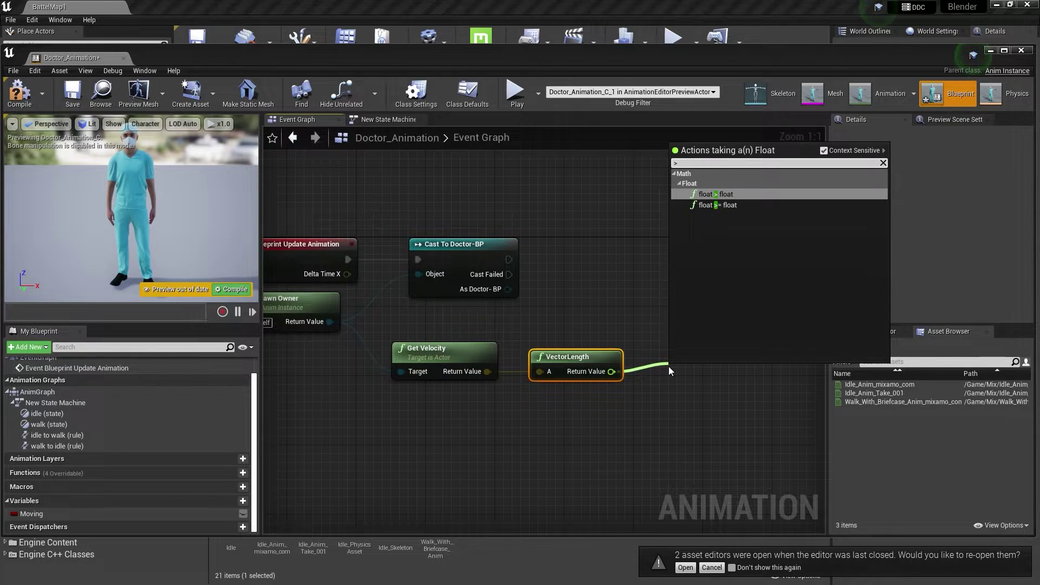
{"action": "left_click", "coordinate": [716, 205]}
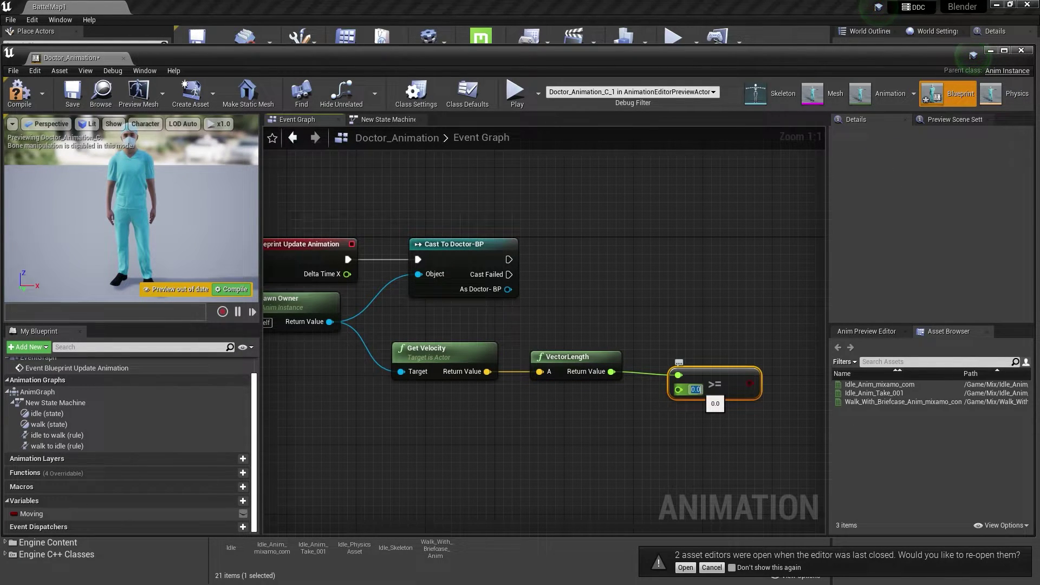
{"action": "type", "text": "0.1"}
Feed the comparison into a SET Moving node after the cast, then compile and save
{"action": "right_click_drag", "start_coordinate": [508, 446], "coordinate": [408, 457]}
{"action": "mouse_move", "coordinate": [35, 515]}
{"action": "left_mouse_down"}
{"action": "mouse_move", "coordinate": [646, 420]}
{"action": "mouse_move", "coordinate": [645, 314]}
{"action": "left_mouse_up"}
{"action": "mouse_move", "coordinate": [405, 271]}
{"action": "left_mouse_down"}
{"action": "mouse_move", "coordinate": [649, 293]}
{"action": "mouse_move", "coordinate": [672, 306]}
{"action": "mouse_move", "coordinate": [699, 267]}
{"action": "left_mouse_up"}
{"action": "left_click", "coordinate": [19, 92]}
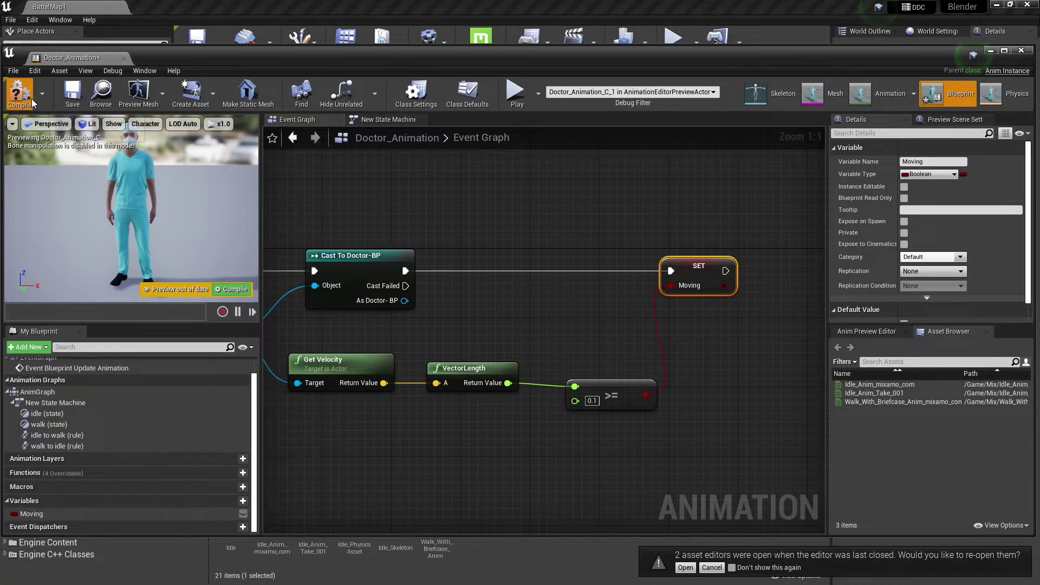
{"action": "left_click", "coordinate": [72, 92]}
In Doctor-BP, lower the character mesh 90 units into the capsule and turn it -90 degrees
{"action": "left_click", "coordinate": [991, 49]}
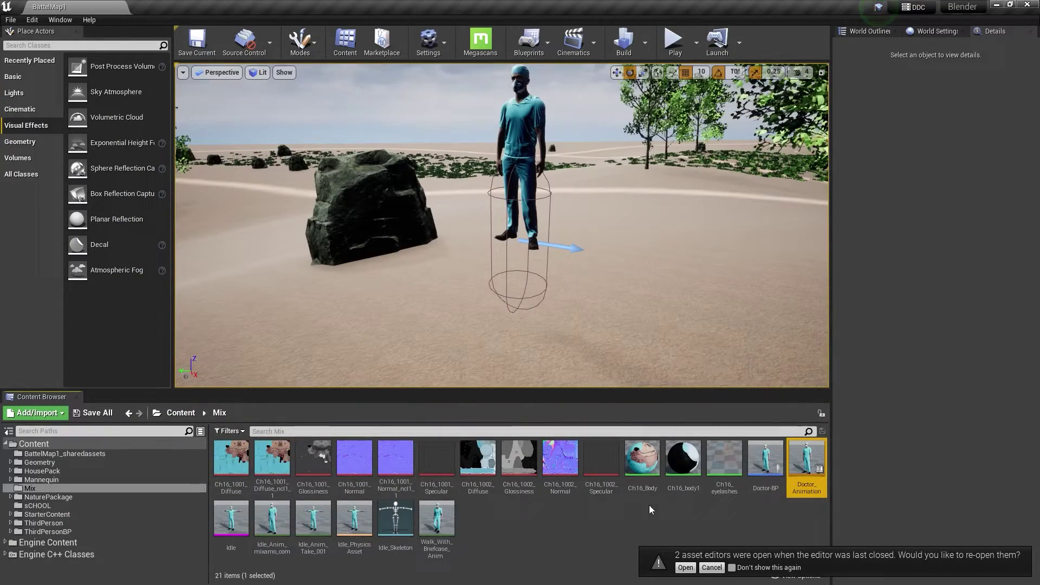
{"action": "double_click", "coordinate": [802, 472]}
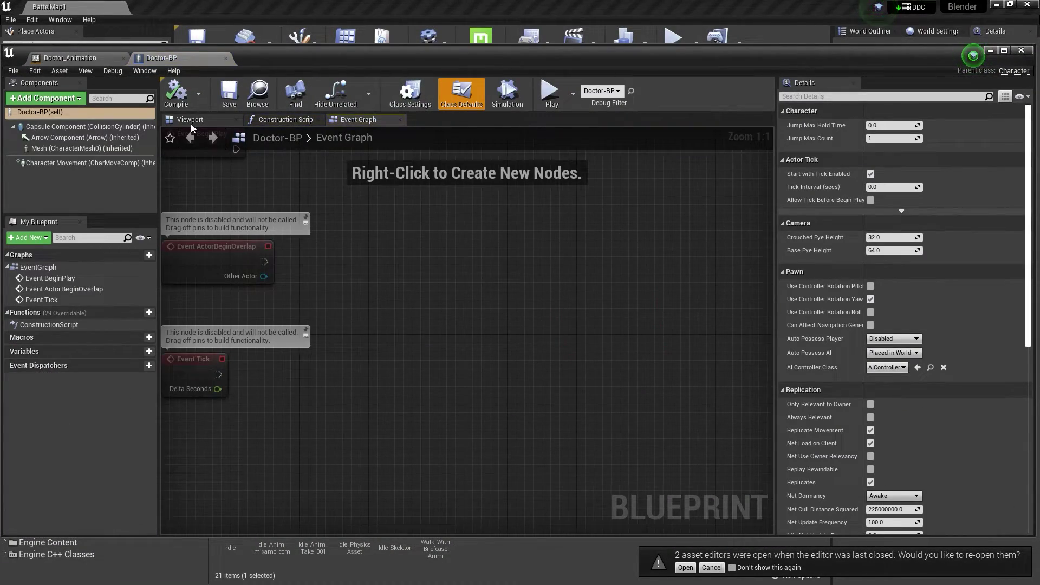
{"action": "left_click", "coordinate": [192, 121]}
{"action": "left_click", "coordinate": [467, 260]}
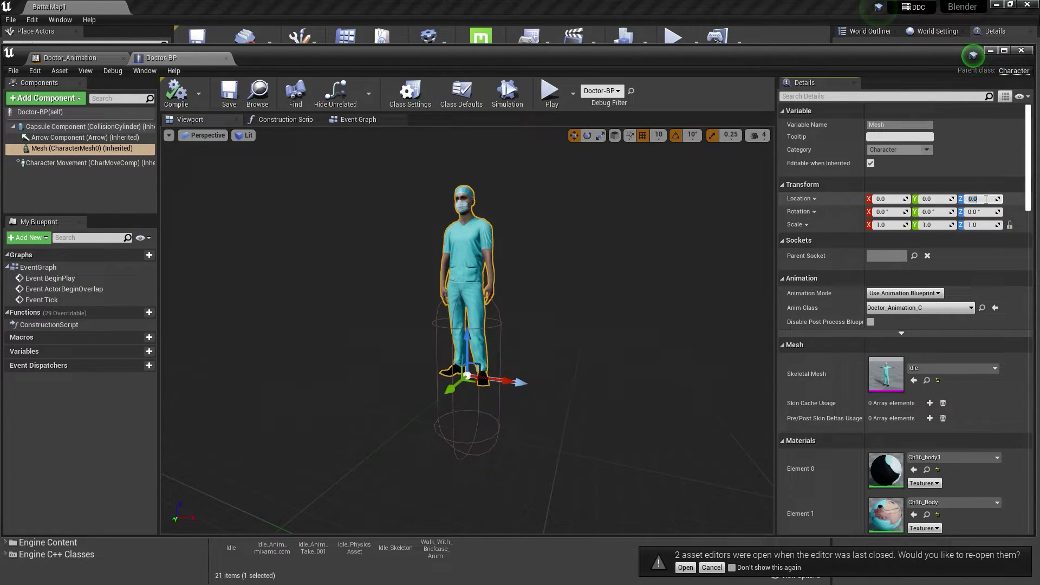
{"action": "key", "text": "Return"}
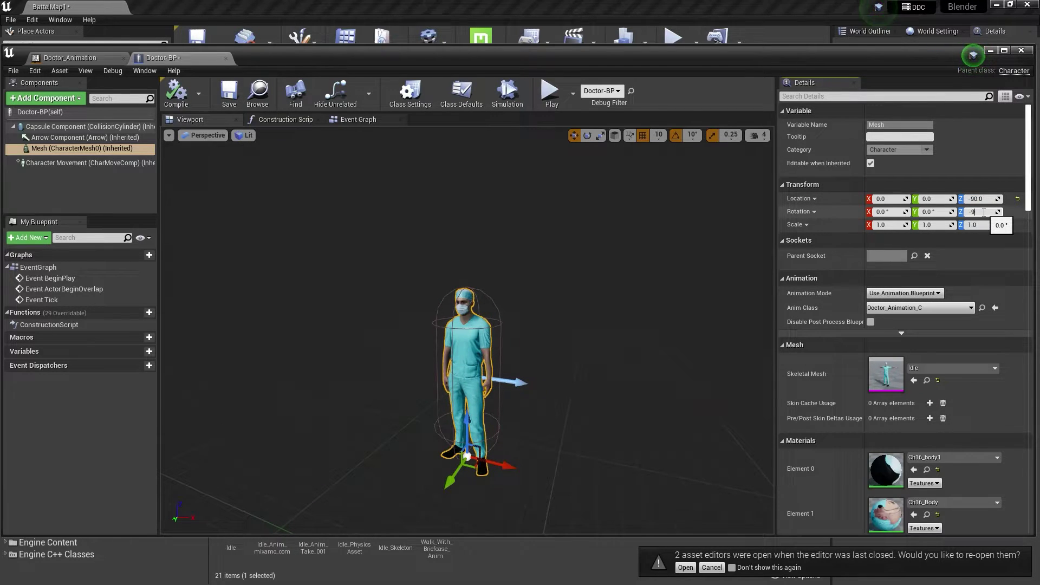
{"action": "type", "text": "0"}
{"action": "key", "text": "Return"}
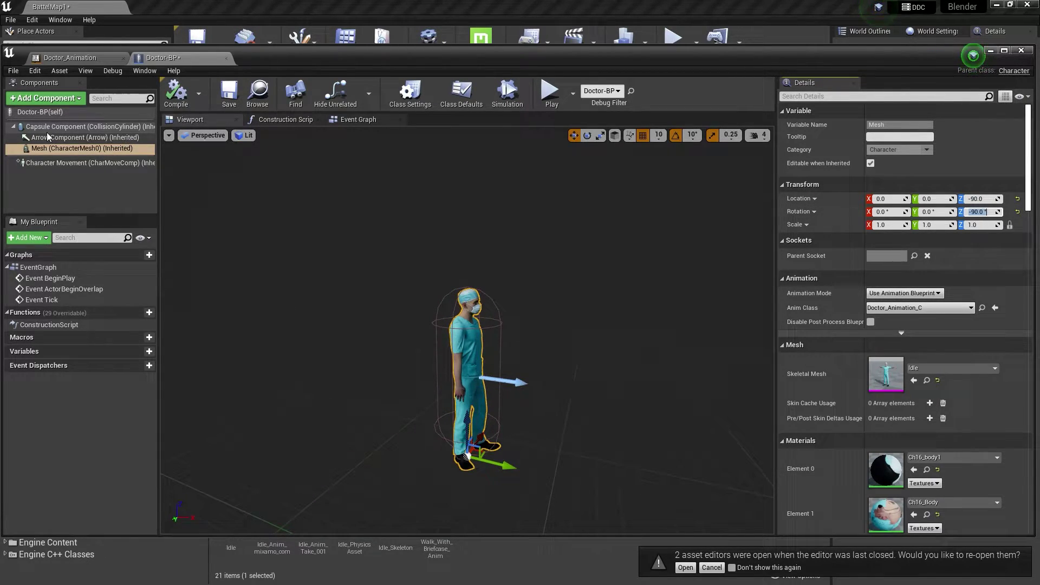
Add a SpringArm component to the Doctor-BP capsule and compile
{"action": "left_click", "coordinate": [48, 127]}
{"action": "left_click", "coordinate": [44, 98]}
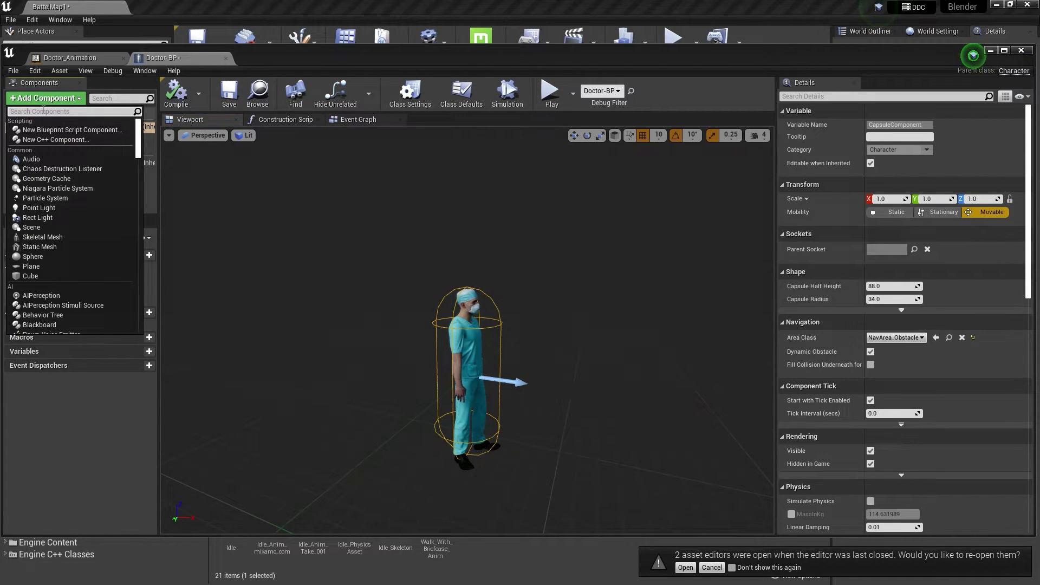
{"action": "type", "text": "ap"}
{"action": "left_click", "coordinate": [71, 147]}
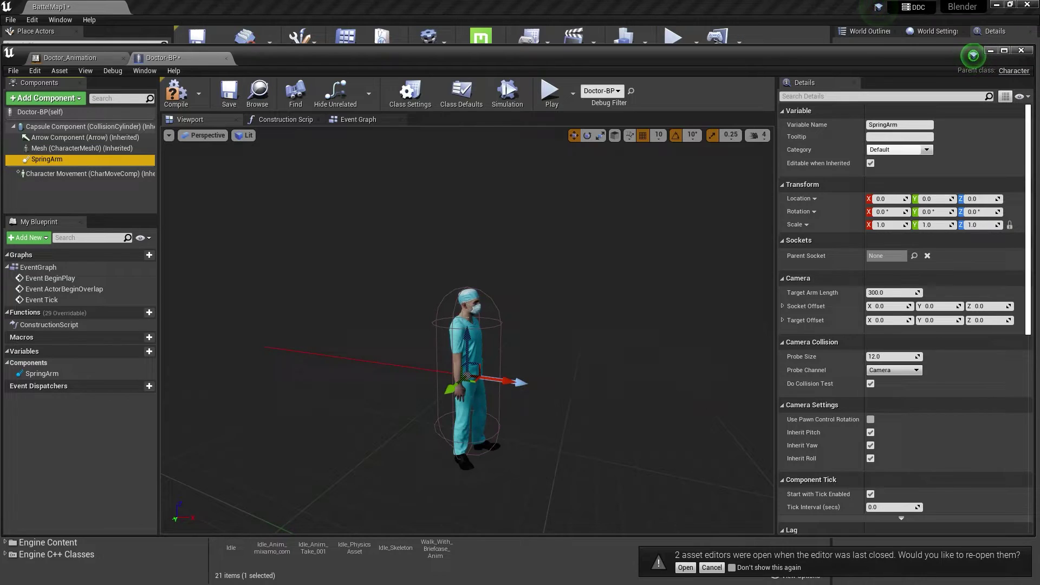
{"action": "left_click", "coordinate": [181, 103]}
Add a Camera under SpringArm on the SpringEndpoint socket with Z location 0, then compile
{"action": "left_click", "coordinate": [41, 98]}
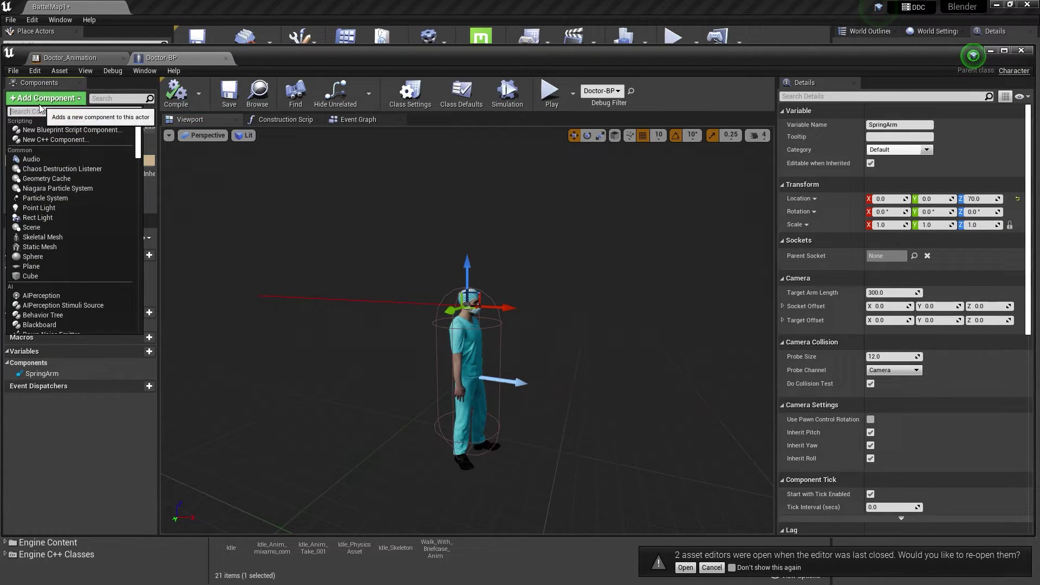
{"action": "type", "text": "camera"}
{"action": "left_click", "coordinate": [59, 139]}
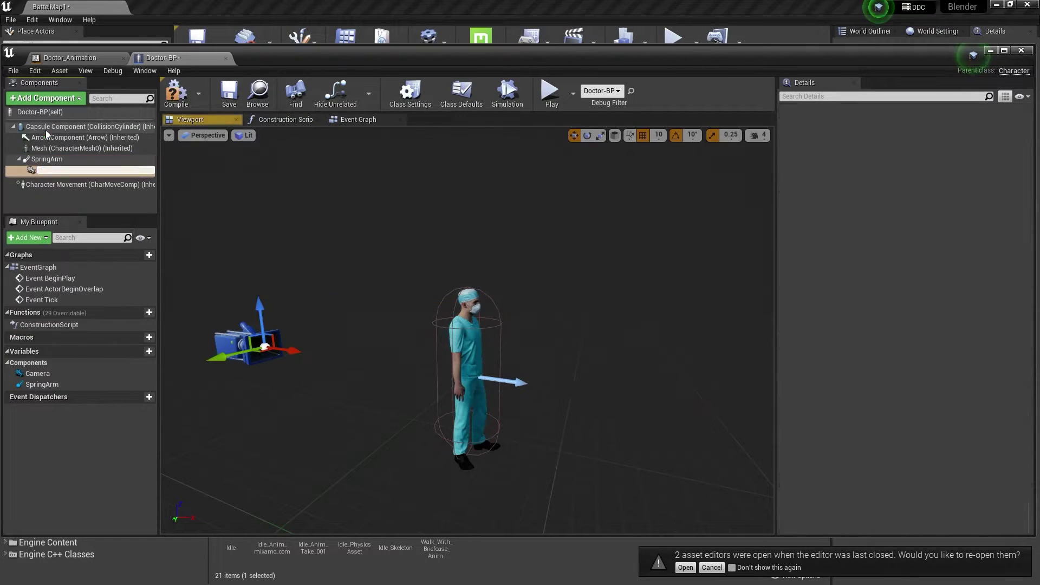
{"action": "left_click", "coordinate": [186, 103]}
{"action": "left_click", "coordinate": [915, 256]}
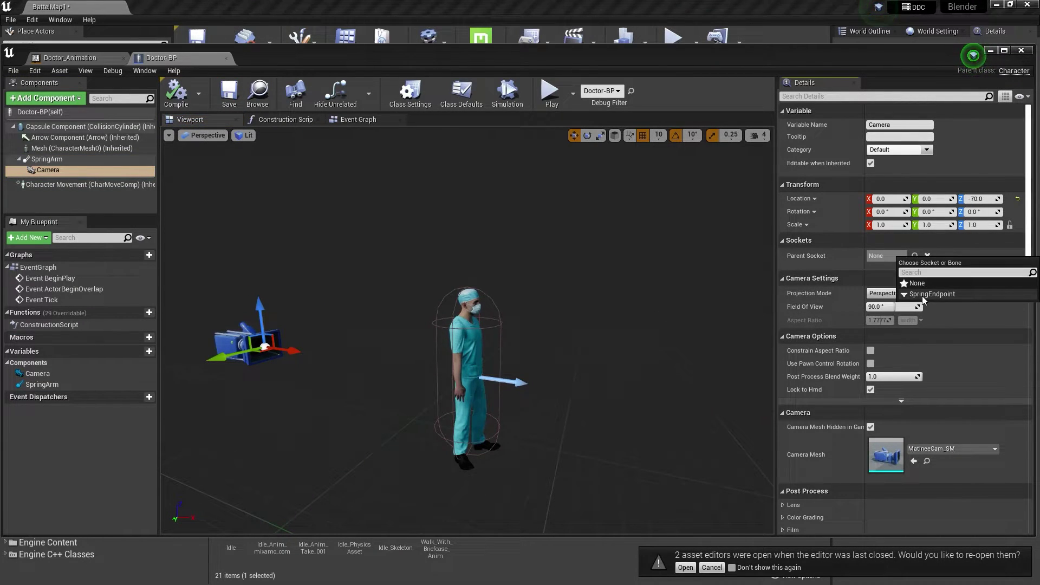
{"action": "left_click", "coordinate": [922, 294]}
{"action": "type", "text": "0"}
{"action": "key", "text": "Return"}
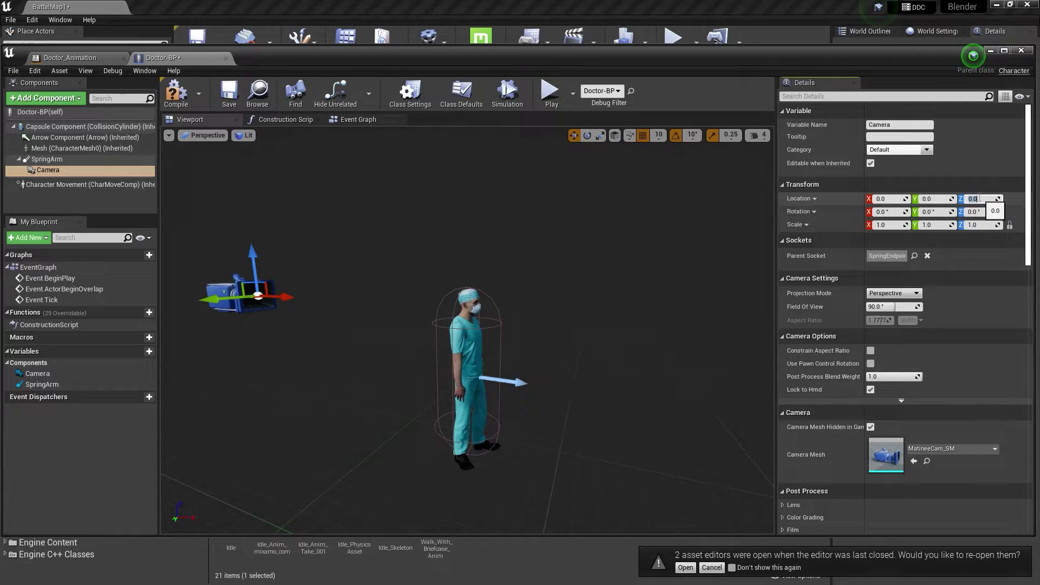
{"action": "left_click", "coordinate": [182, 100]}
{"action": "left_click", "coordinate": [359, 119]}
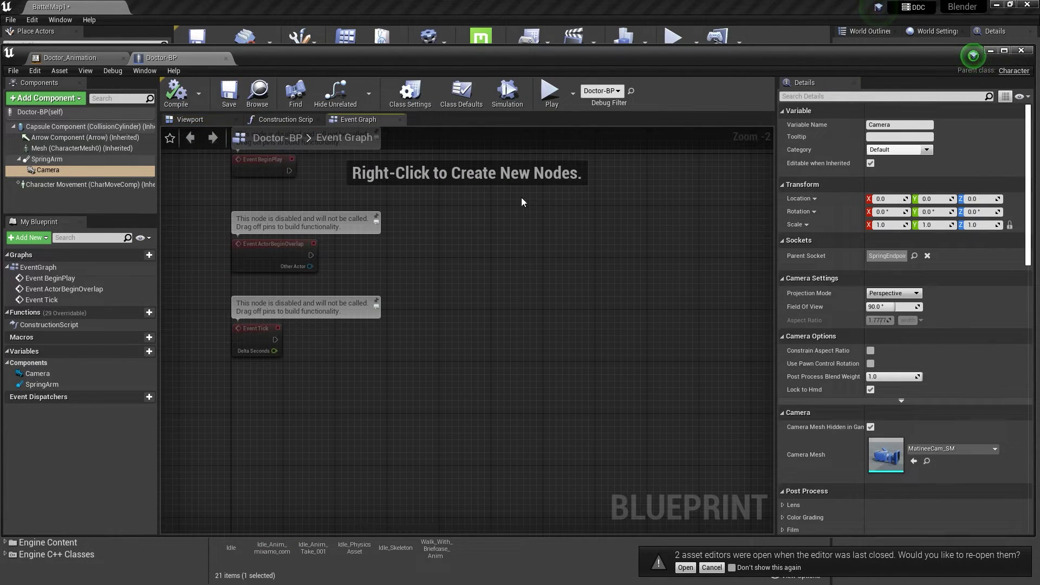
Open the ThirdPersonCharacter blueprint's event graph from the ThirdPersonBP folder
{"action": "left_click", "coordinate": [990, 51]}
{"action": "left_click", "coordinate": [180, 413]}
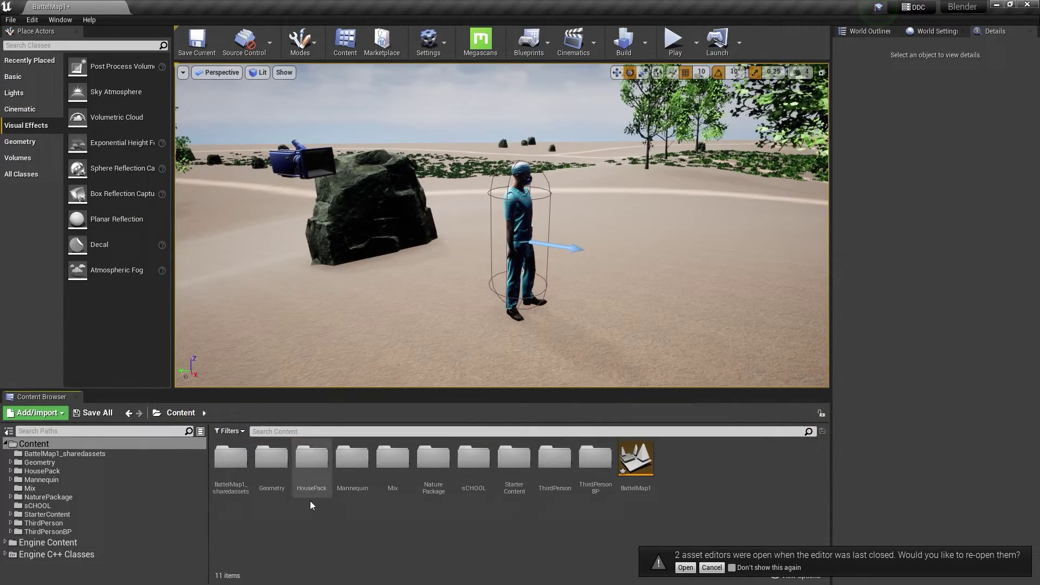
{"action": "double_click", "coordinate": [595, 458]}
{"action": "double_click", "coordinate": [231, 458]}
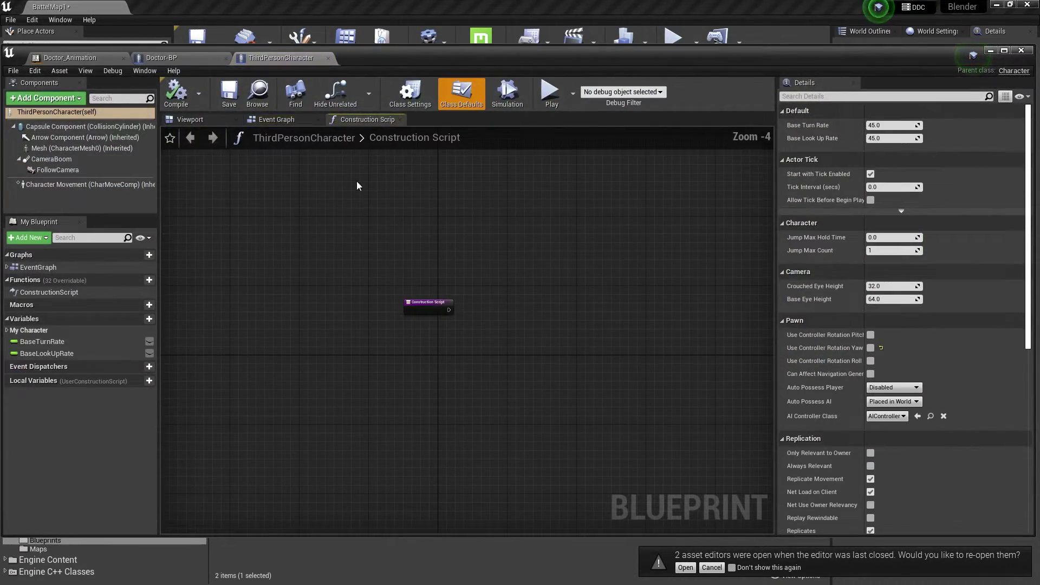
{"action": "left_click", "coordinate": [262, 121]}
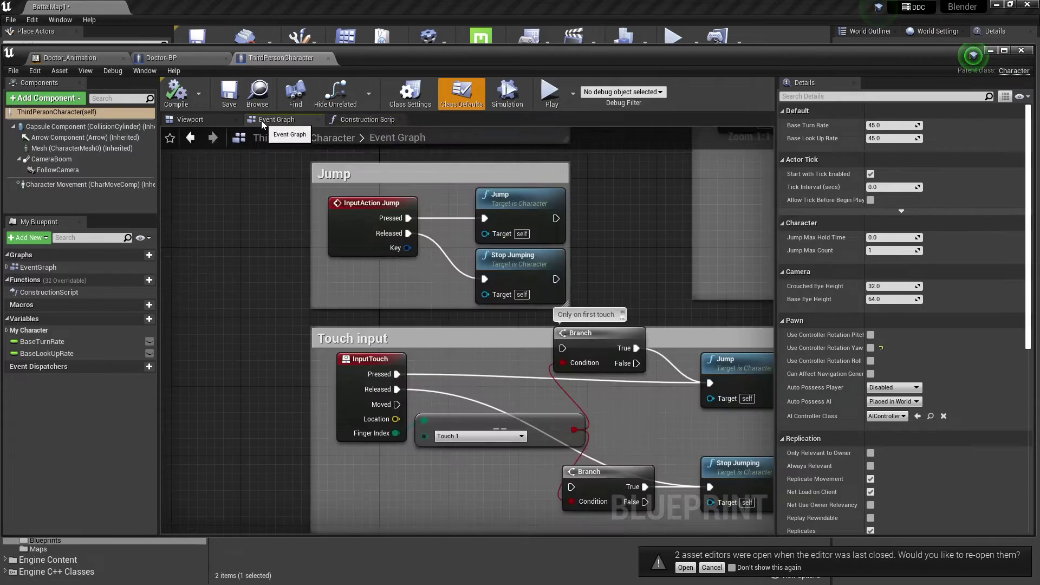
Select and copy ThirdPersonCharacter's turn, look-up and movement input nodes
{"action": "scroll", "coordinate": [438, 321], "scroll_direction": "down", "scroll_amount": 4}
{"action": "scroll", "coordinate": [437, 309], "scroll_direction": "up", "scroll_amount": 2}
{"action": "left_click_drag", "start_coordinate": [228, 217], "coordinate": [596, 390]}
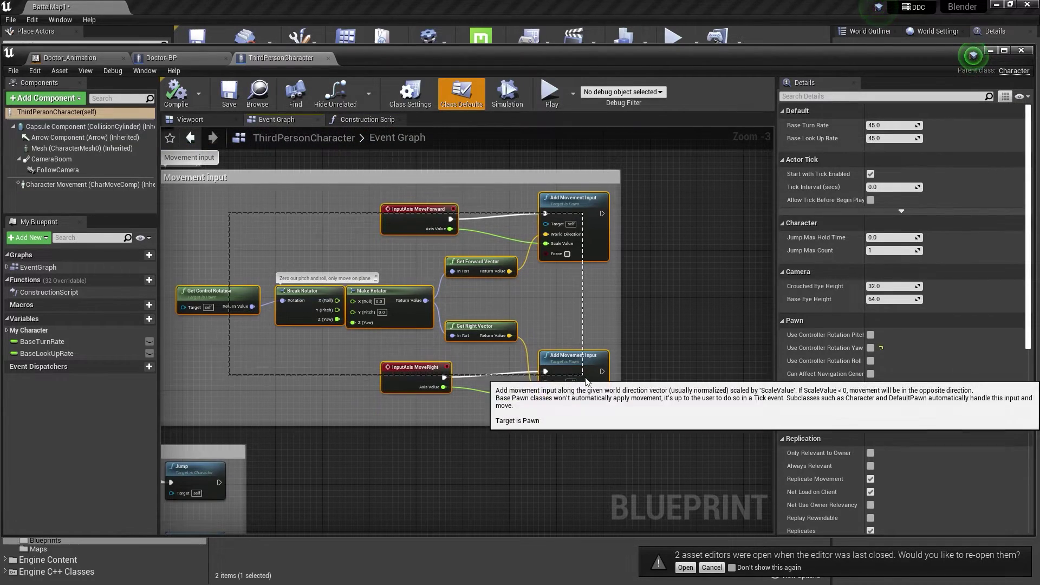
{"action": "scroll", "coordinate": [679, 376], "scroll_direction": "down", "scroll_amount": 2}
{"action": "scroll", "coordinate": [474, 327], "scroll_direction": "down", "scroll_amount": 2}
{"action": "scroll", "coordinate": [374, 225], "scroll_direction": "up", "scroll_amount": 4}
{"action": "right_click_drag", "start_coordinate": [374, 225], "coordinate": [474, 218]}
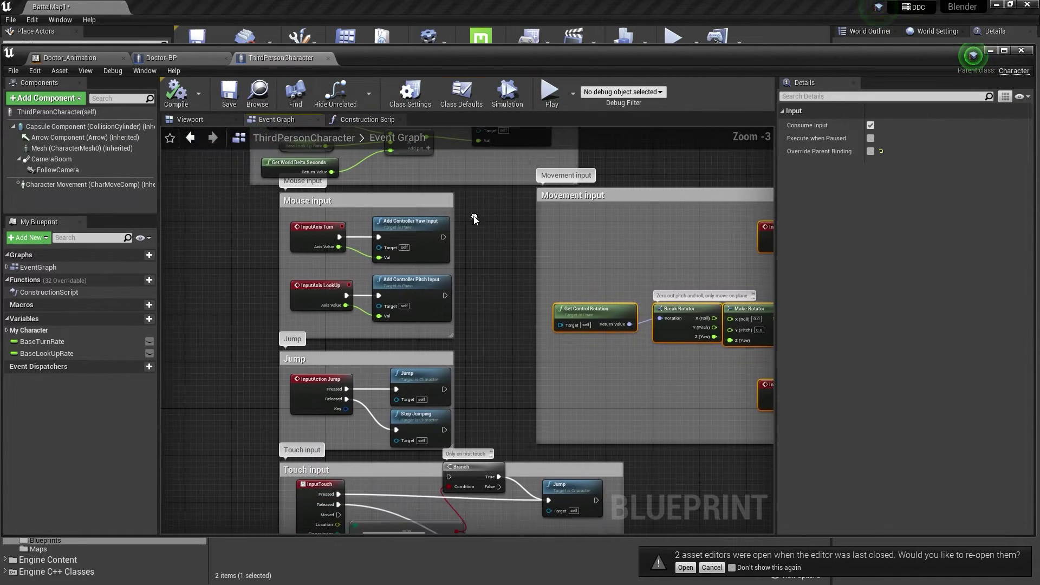
{"action": "left_click_drag", "start_coordinate": [395, 284], "coordinate": [400, 290]}
{"action": "right_click", "coordinate": [401, 250]}
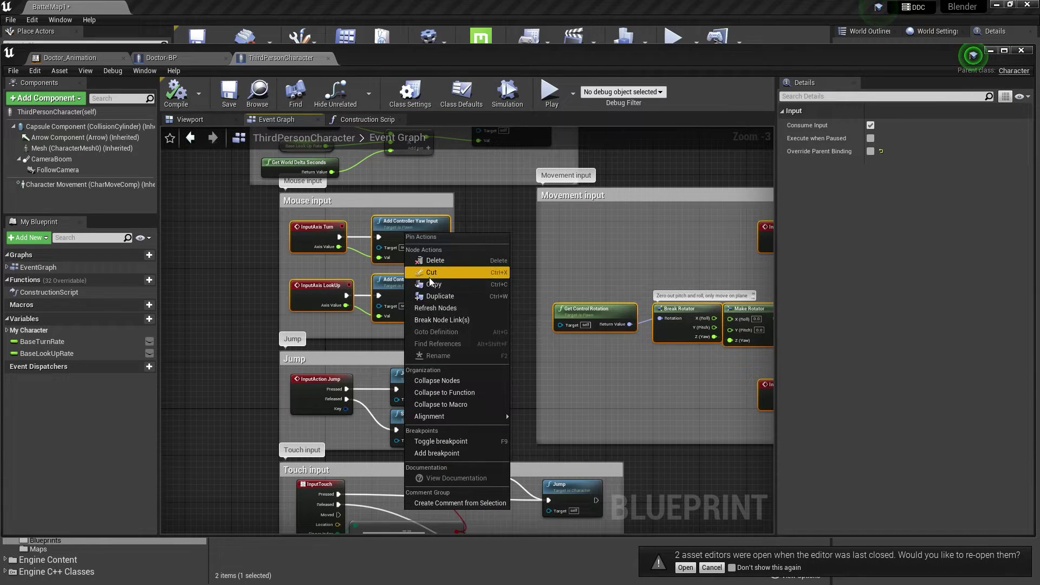
{"action": "left_click", "coordinate": [427, 282]}
Paste the input nodes into Doctor-BP's event graph and compile it
{"action": "left_click", "coordinate": [156, 59]}
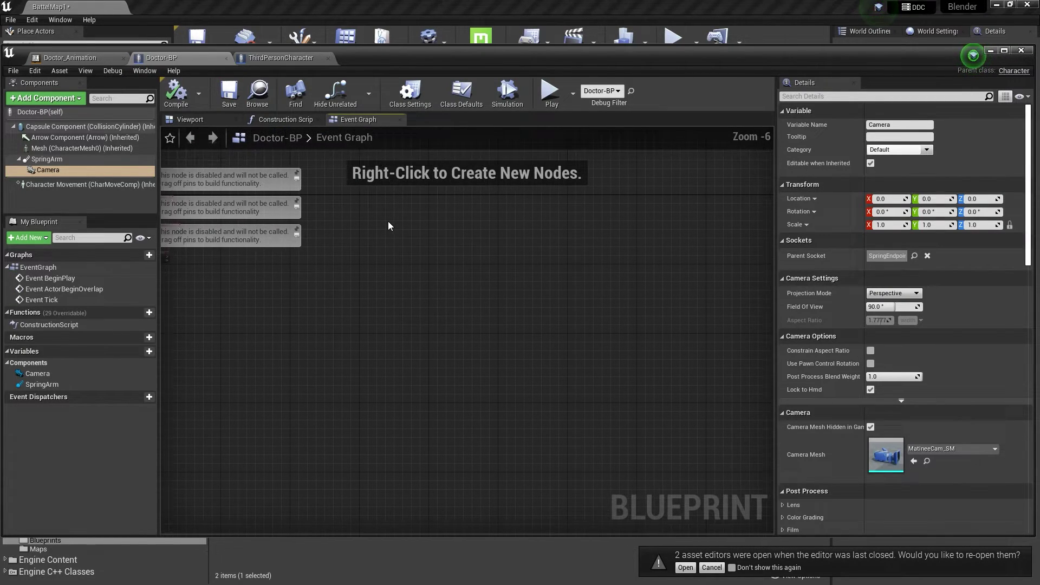
{"action": "key", "text": "ctrl+v"}
{"action": "right_click_drag", "start_coordinate": [399, 261], "coordinate": [523, 324]}
{"action": "left_click", "coordinate": [380, 249]}
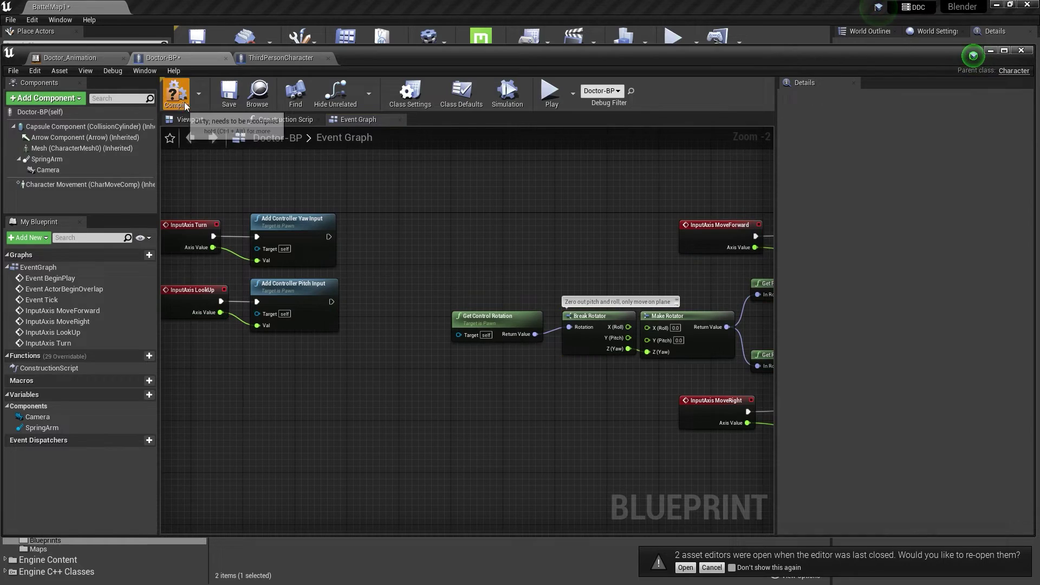
{"action": "left_click", "coordinate": [185, 102]}
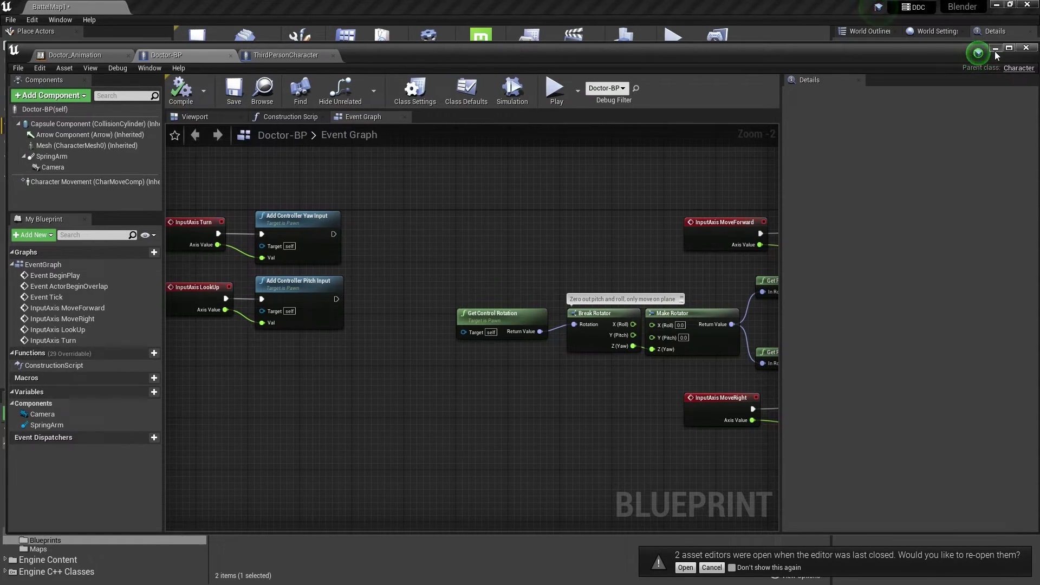
{"action": "left_click", "coordinate": [995, 51]}
Set the level's GameMode Override to ThirdPersonGameMode with Doctor-BP as Default Pawn Class
{"action": "left_click", "coordinate": [937, 111]}
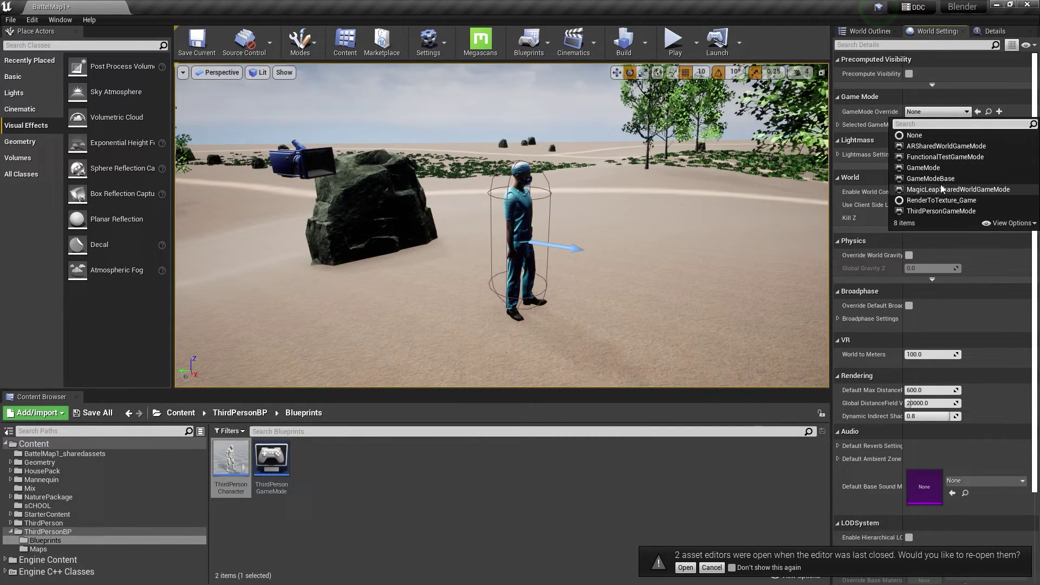
{"action": "left_click", "coordinate": [931, 189]}
{"action": "left_click", "coordinate": [838, 125]}
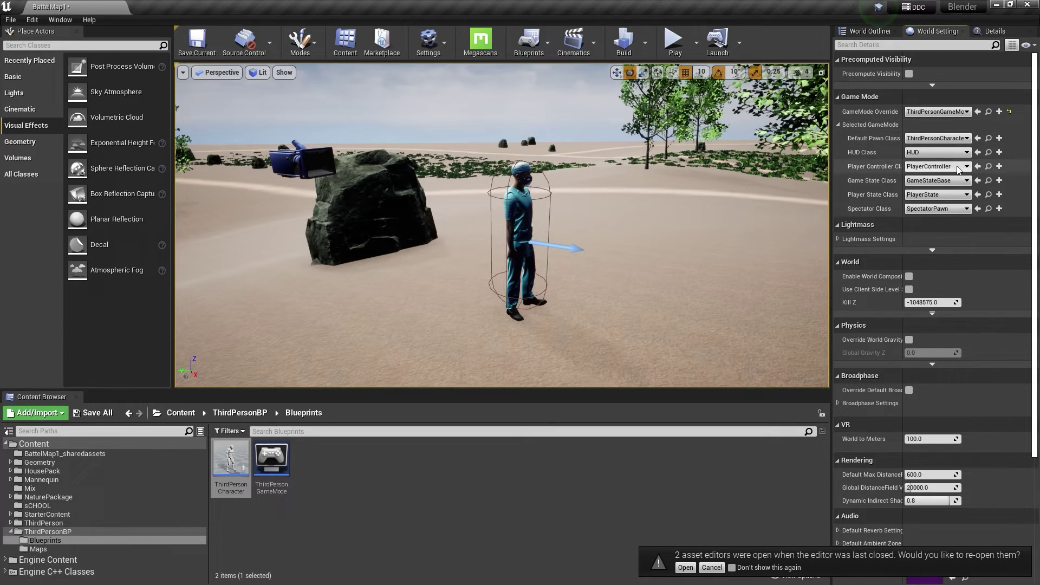
{"action": "left_click", "coordinate": [938, 139]}
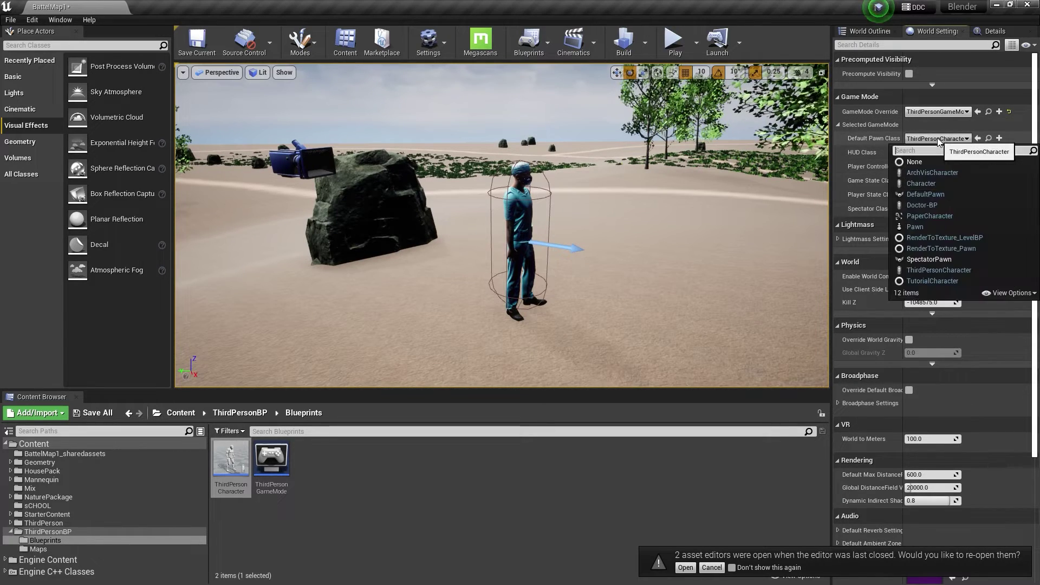
{"action": "left_click", "coordinate": [931, 207]}
Save the level and game mode, then run a quick play test
{"action": "key", "text": "ctrl+s"}
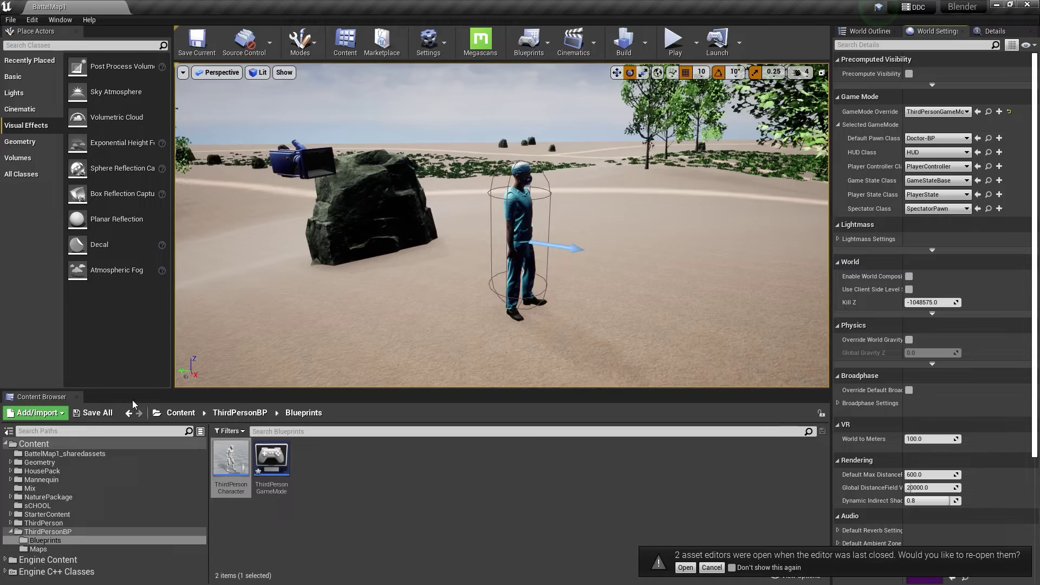
{"action": "left_click", "coordinate": [618, 397]}
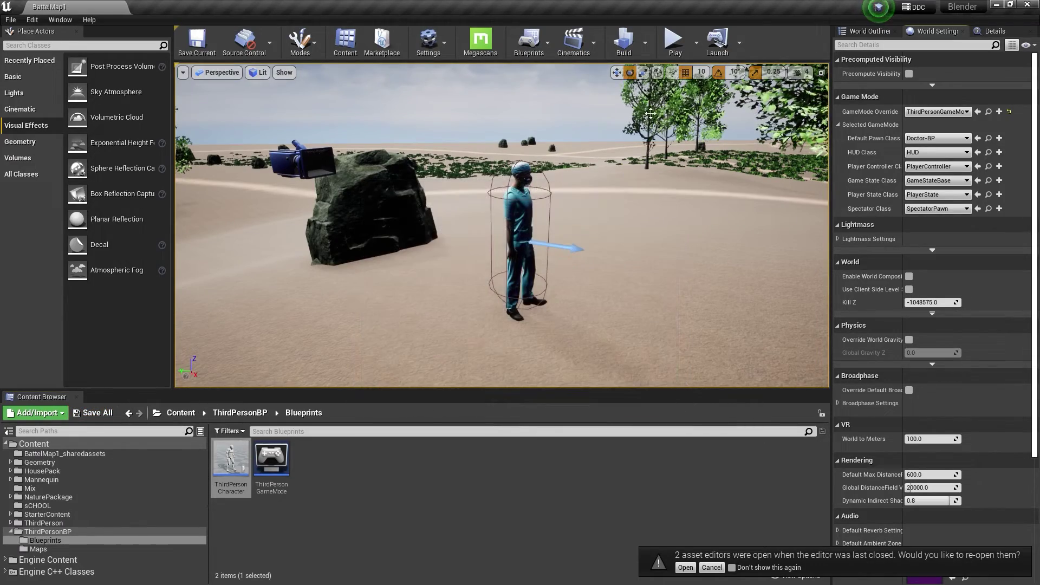
{"action": "left_click", "coordinate": [673, 40]}
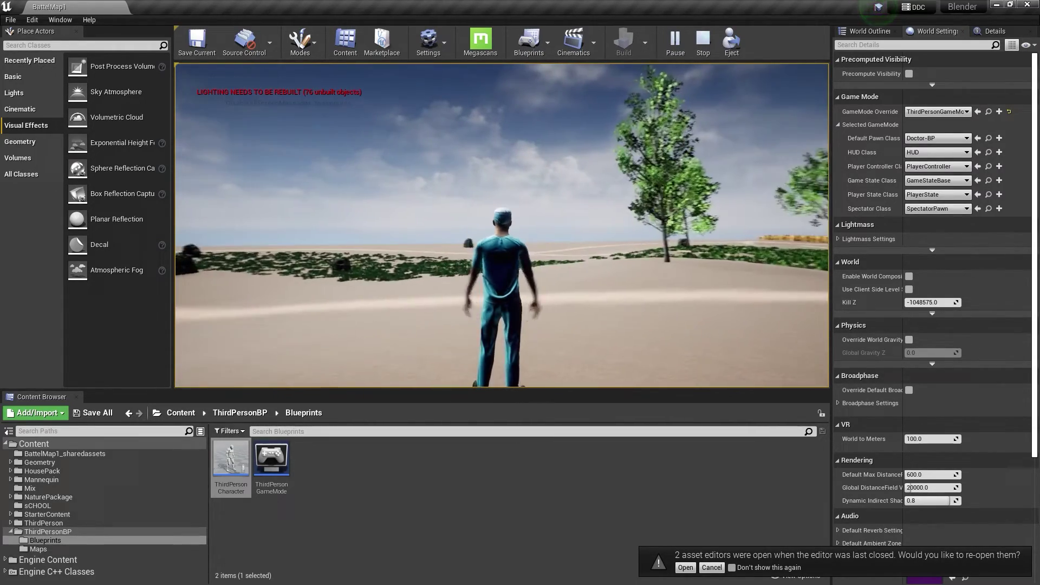
{"action": "key", "text": "Escape"}
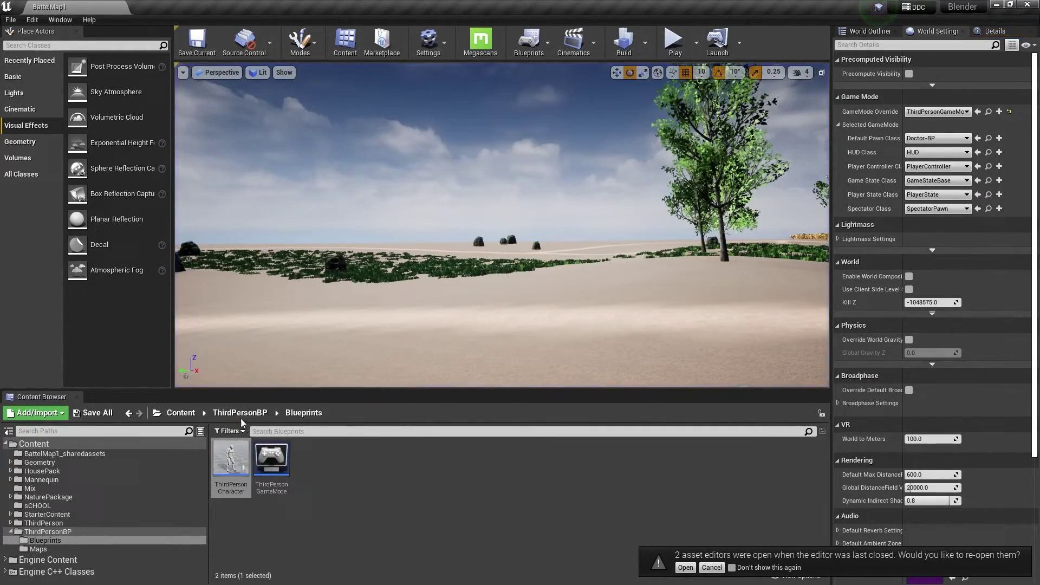
Make Doctor_Animation's walk state output Walk_With_Briefcase and compile the animation blueprint
{"action": "left_click", "coordinate": [181, 413]}
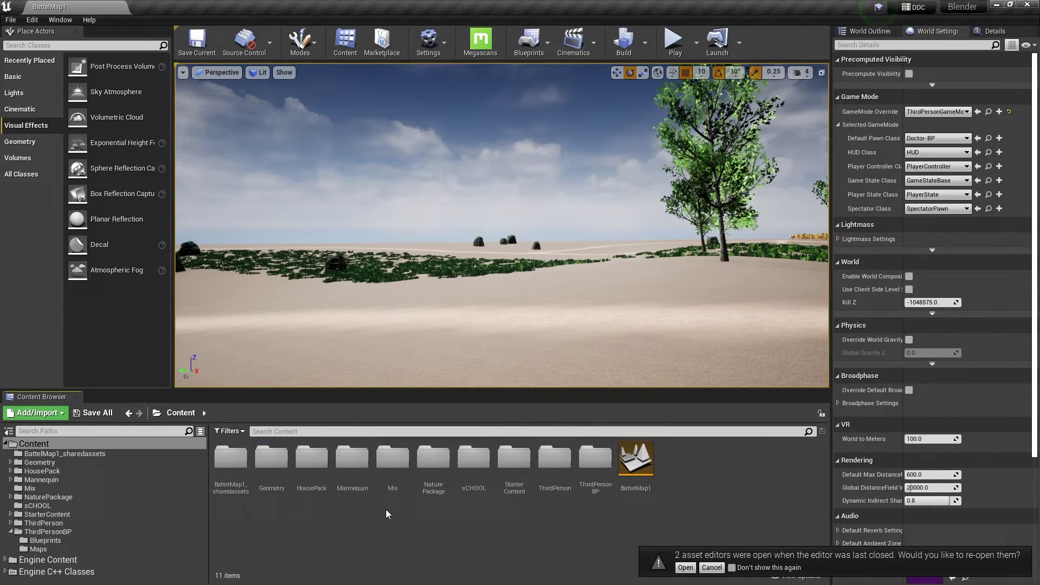
{"action": "double_click", "coordinate": [390, 467]}
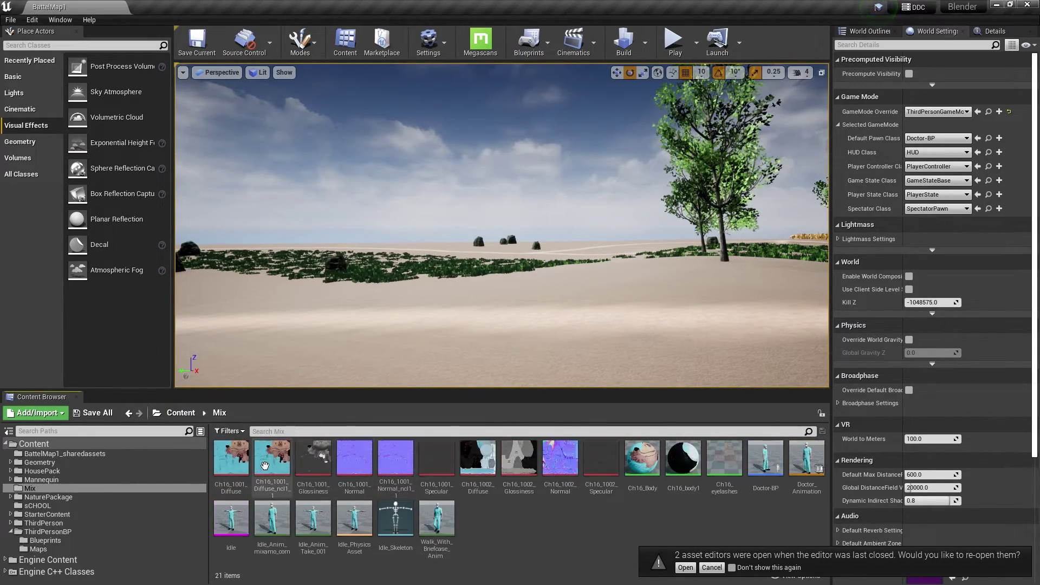
{"action": "double_click", "coordinate": [807, 459]}
{"action": "left_click", "coordinate": [393, 117]}
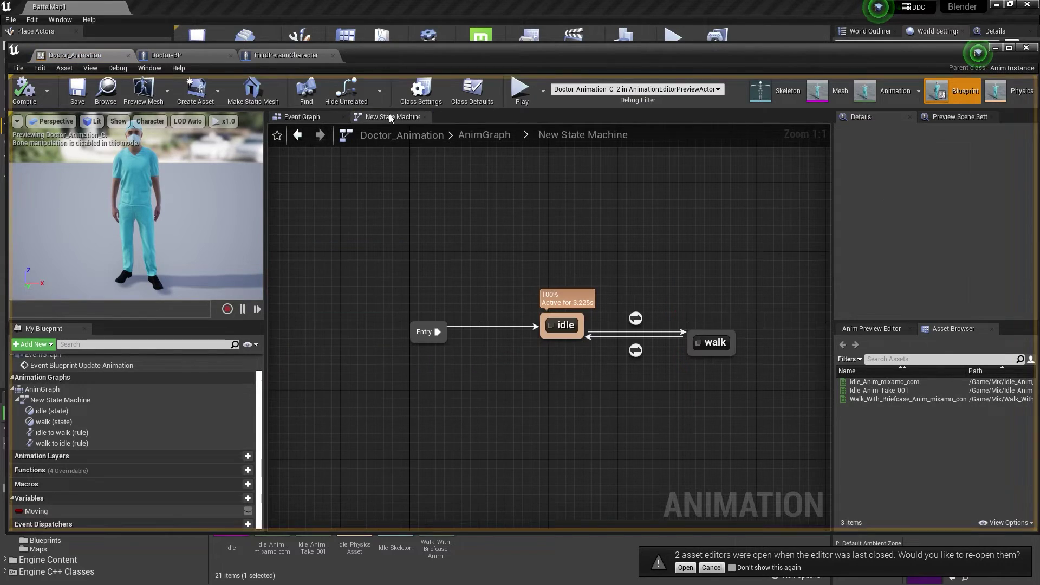
{"action": "double_click", "coordinate": [713, 346]}
{"action": "left_click_drag", "start_coordinate": [899, 399], "coordinate": [385, 353]}
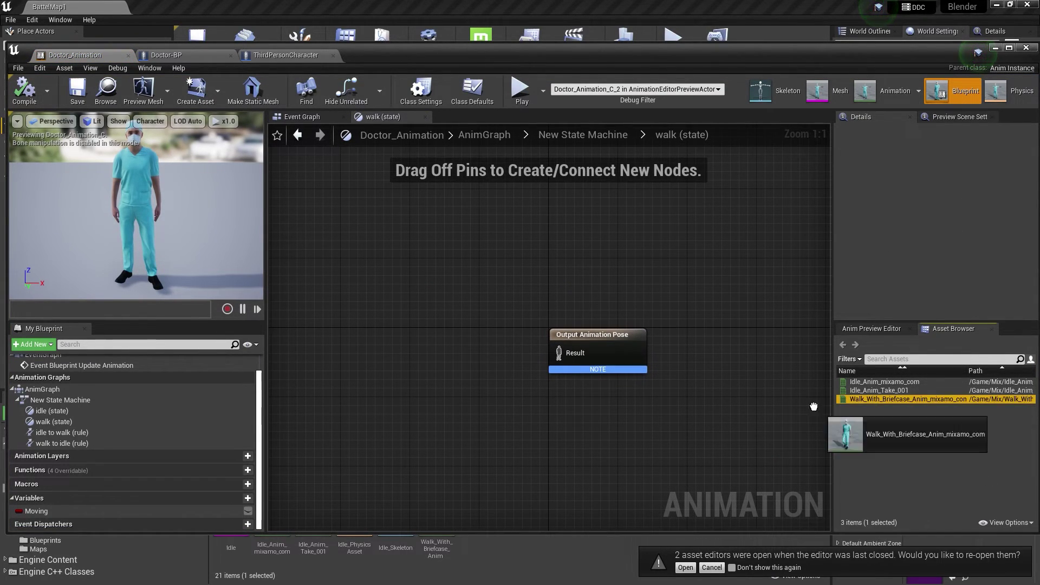
{"action": "left_click_drag", "start_coordinate": [517, 372], "coordinate": [457, 337]}
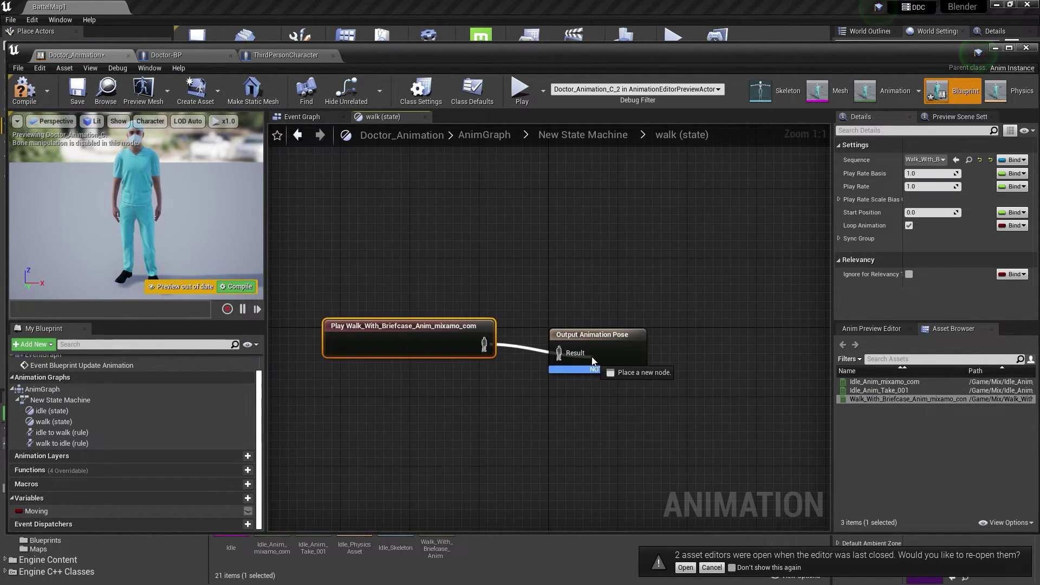
{"action": "left_click", "coordinate": [24, 89]}
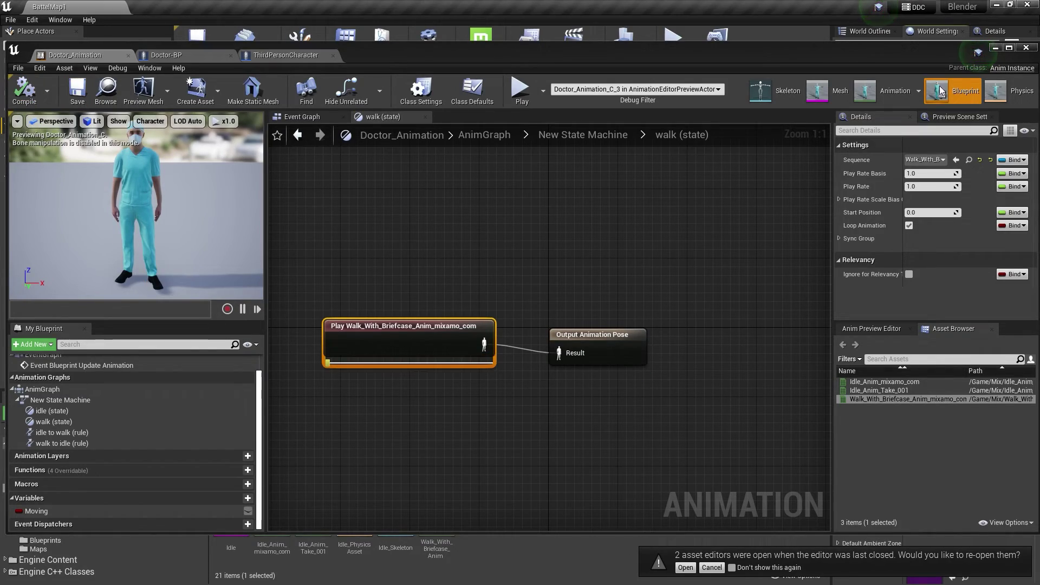
Play the level and walk the doctor forward with W
{"action": "left_click", "coordinate": [997, 48]}
{"action": "left_click", "coordinate": [674, 37]}
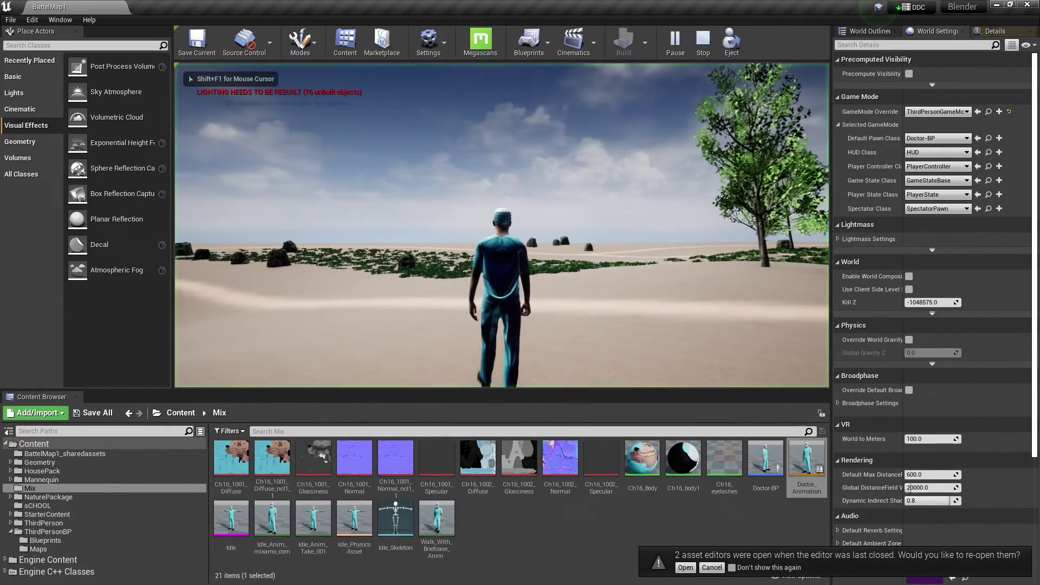
{"action": "key", "text": "w"}
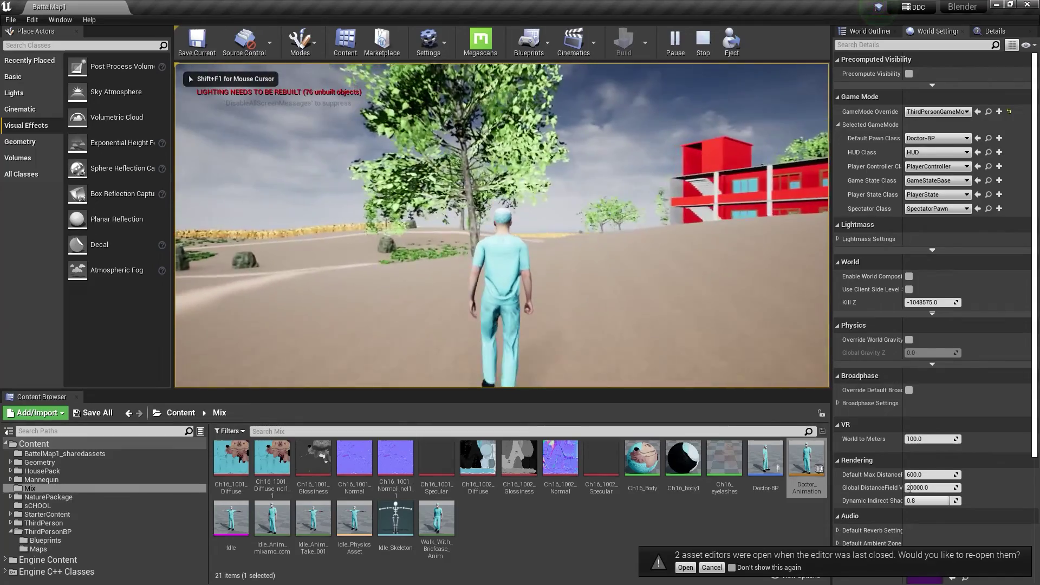